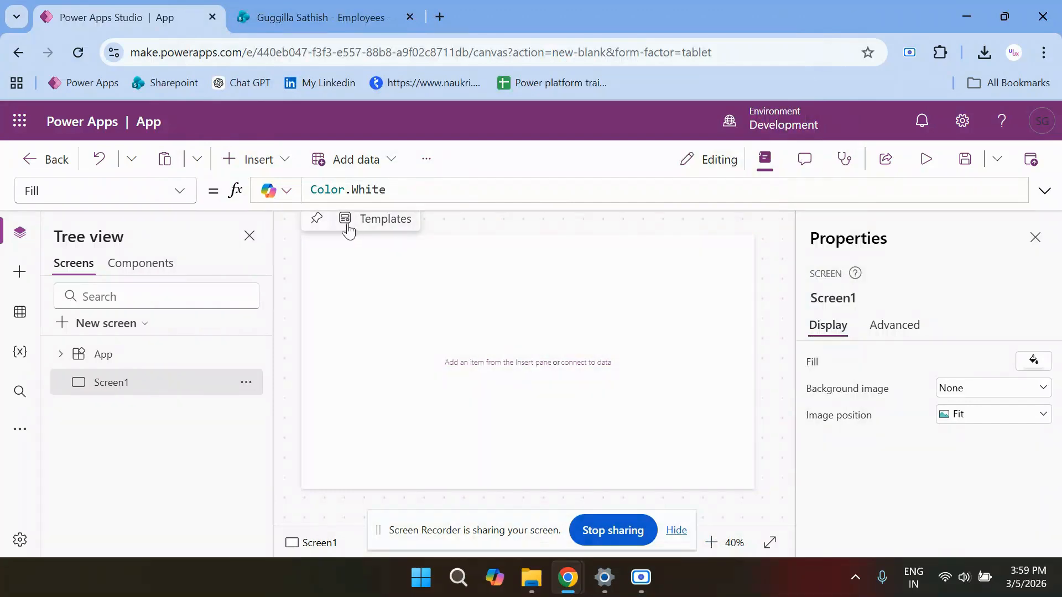
# - Insert a text input on Screen1 and place it in the upper part of the screen, at about X 316, Y 162
pyautogui.click(285, 163)
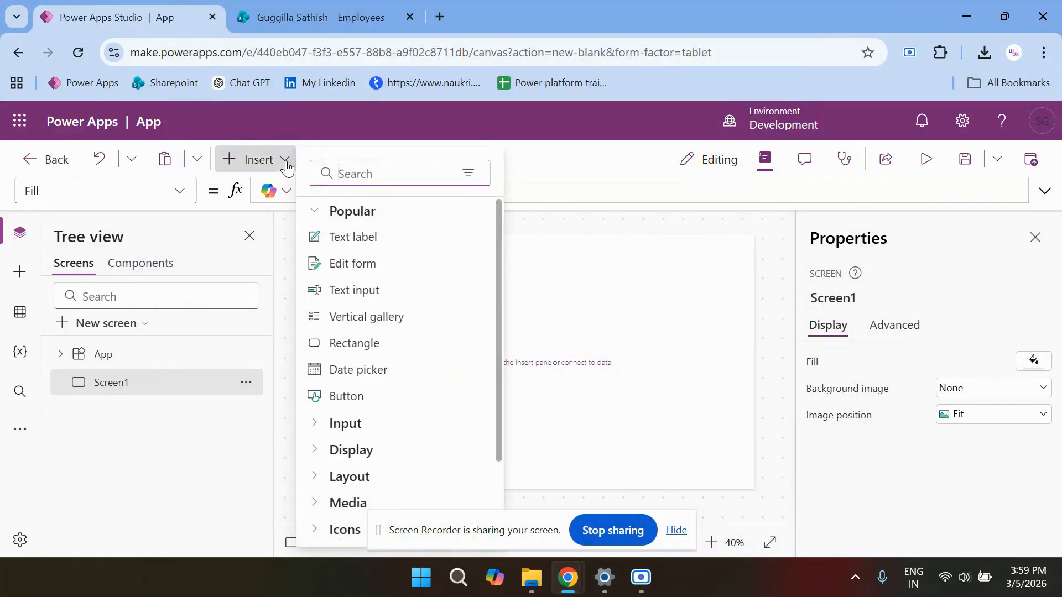
pyautogui.click(356, 290)
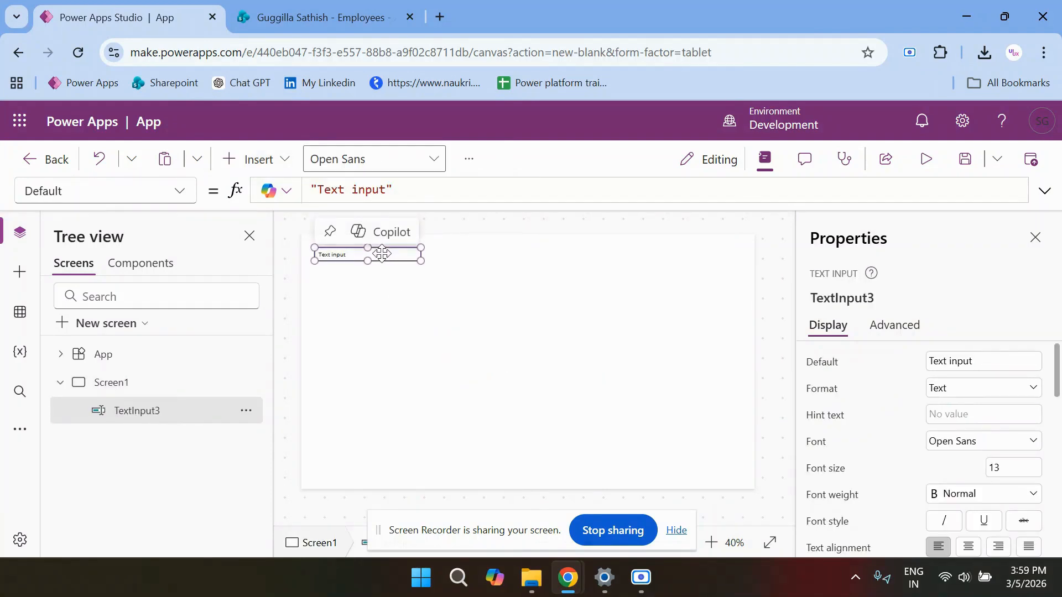
pyautogui.moveTo(379, 253); pyautogui.dragTo(472, 293)
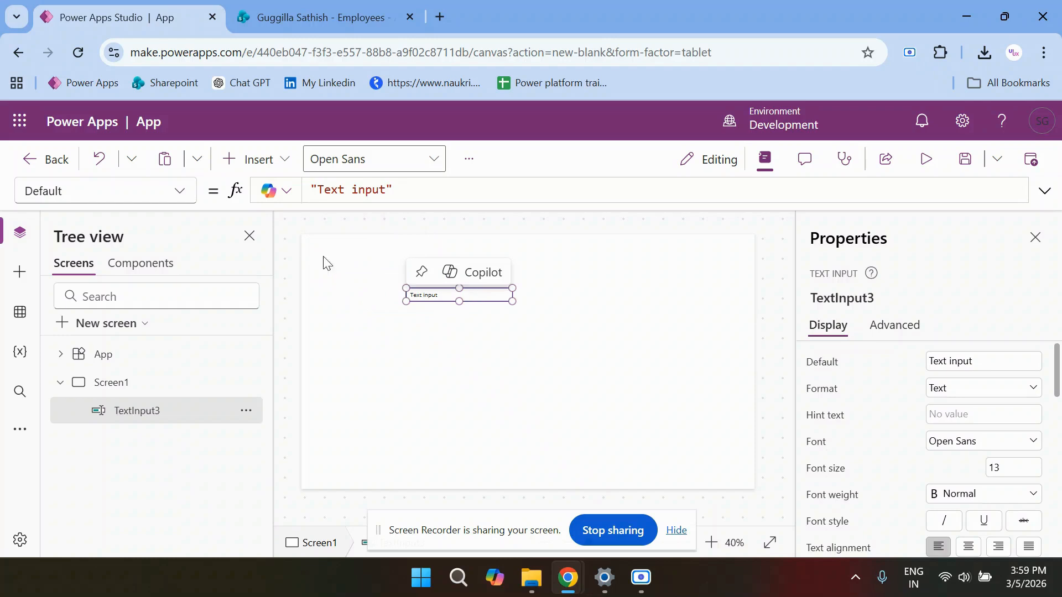
# - Clear the default text of the text input so that its Default property is empty
pyautogui.click(182, 197)
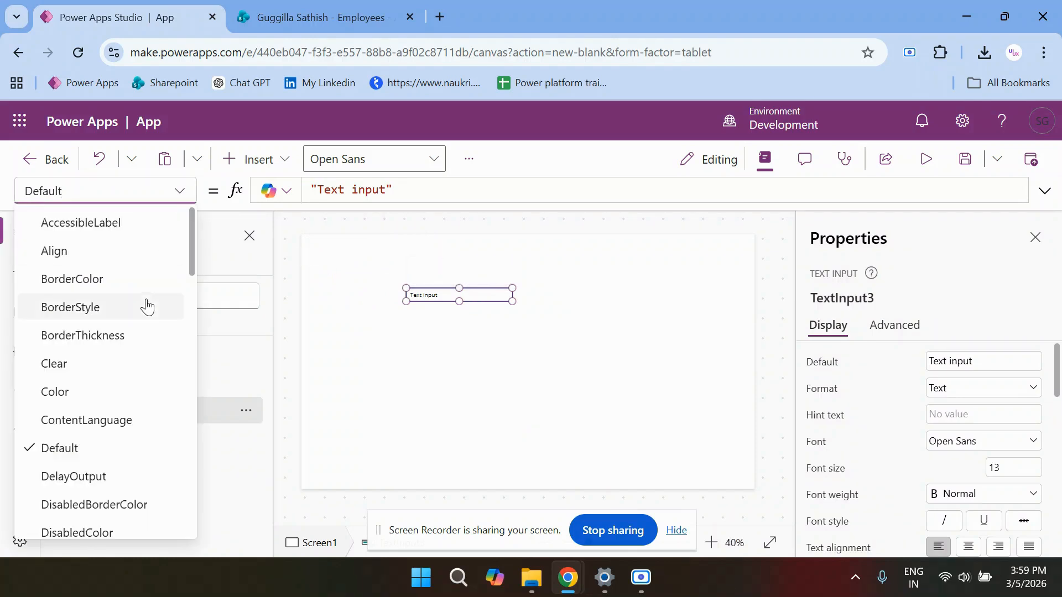
pyautogui.scroll(-10, 114, 344)
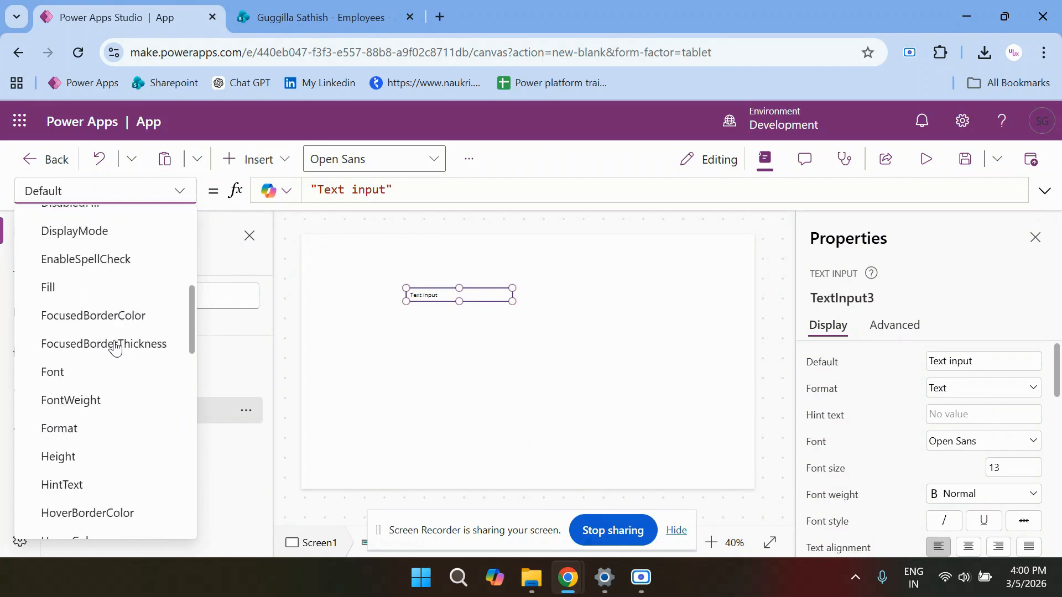
pyautogui.click(977, 363)
pyautogui.press('BackSpace')
pyautogui.press('BackSpace')
pyautogui.press('BackSpace')
pyautogui.press('BackSpace')
pyautogui.press('BackSpace')
pyautogui.press('BackSpace')
pyautogui.press('BackSpace')
pyautogui.press('BackSpace')
pyautogui.press('BackSpace')
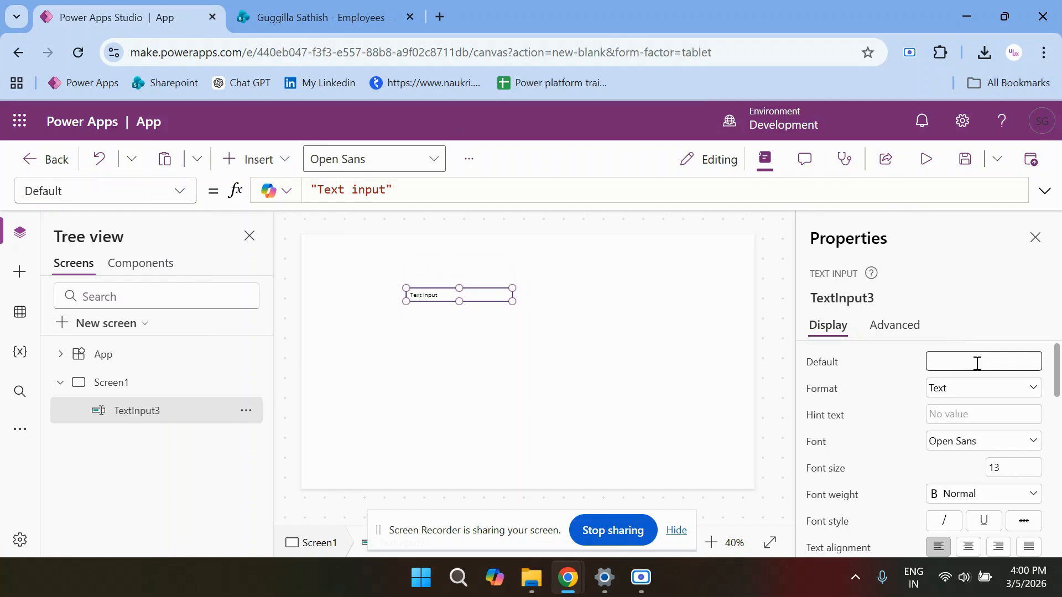
pyautogui.click(621, 344)
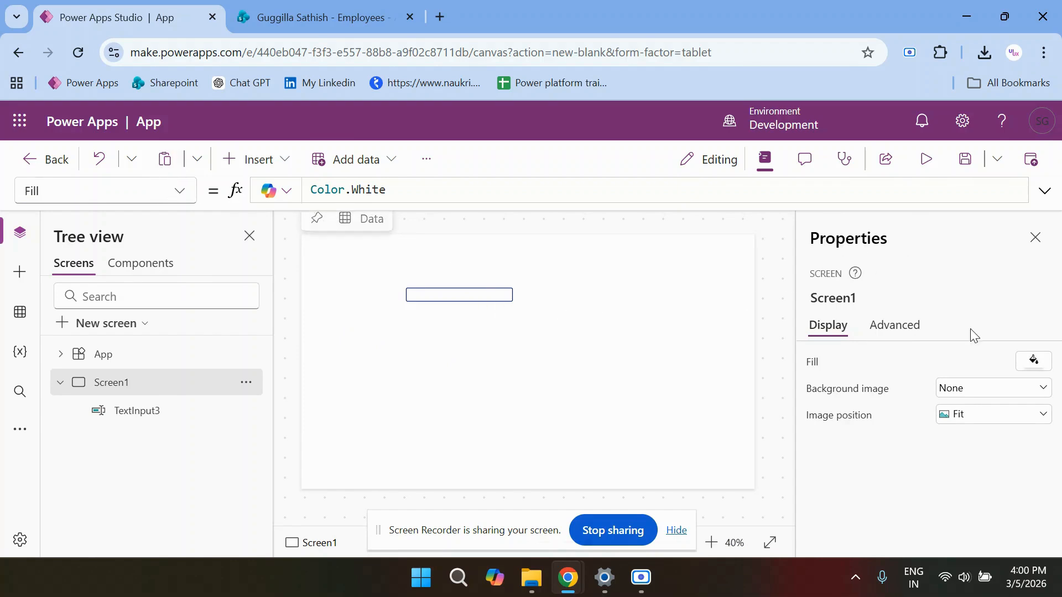
pyautogui.click(474, 296)
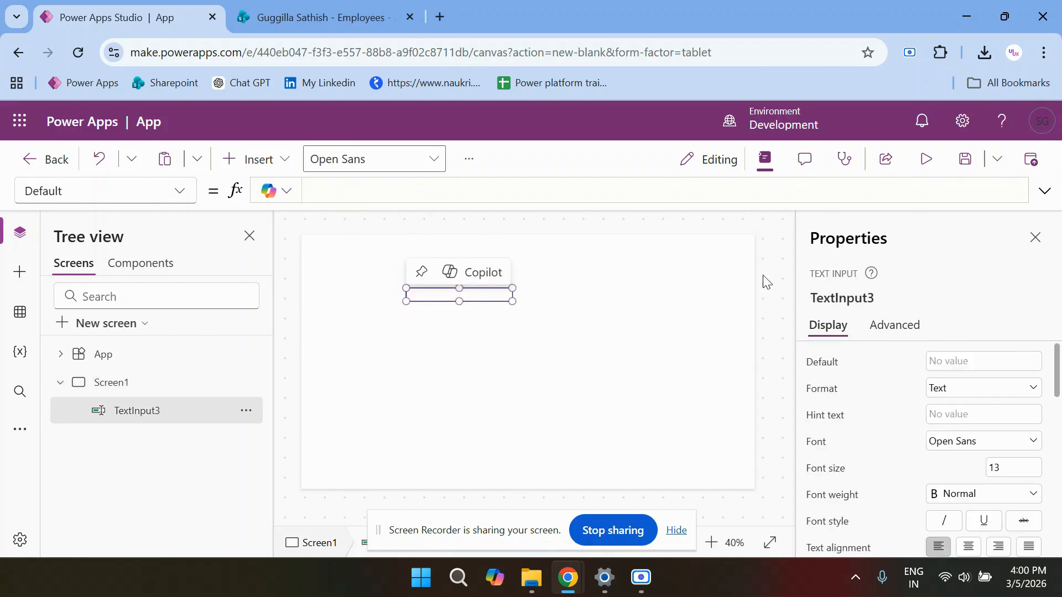
pyautogui.click(965, 365)
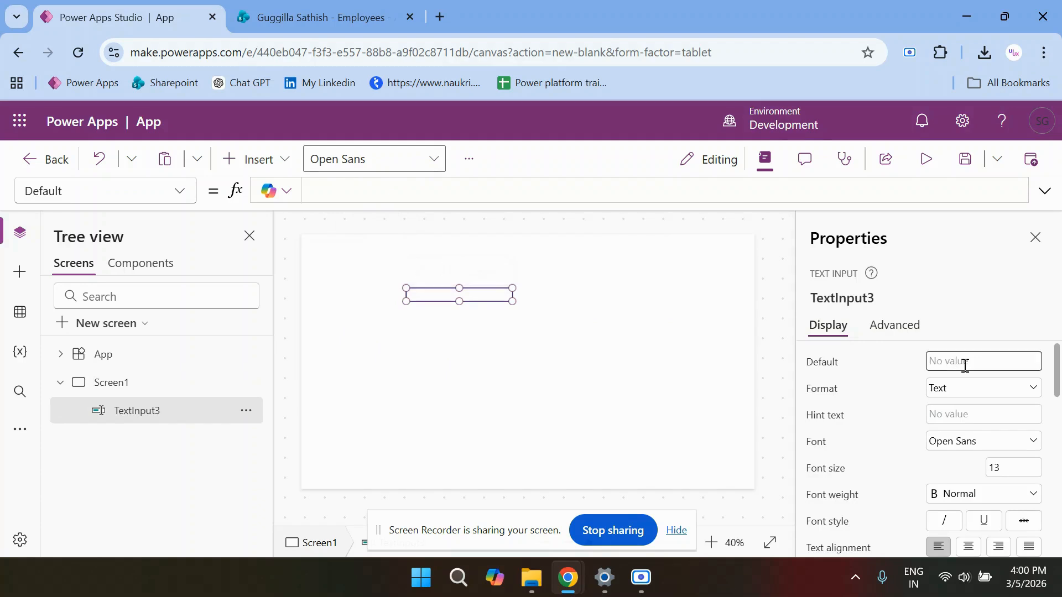
pyautogui.write('Enter Name')
pyautogui.press('BackSpace')
pyautogui.press('BackSpace')
pyautogui.press('BackSpace')
pyautogui.press('BackSpace')
pyautogui.press('BackSpace')
pyautogui.press('BackSpace')
pyautogui.press('BackSpace')
pyautogui.press('BackSpace')
pyautogui.press('BackSpace')
pyautogui.press('BackSpace')
pyautogui.click(587, 370)
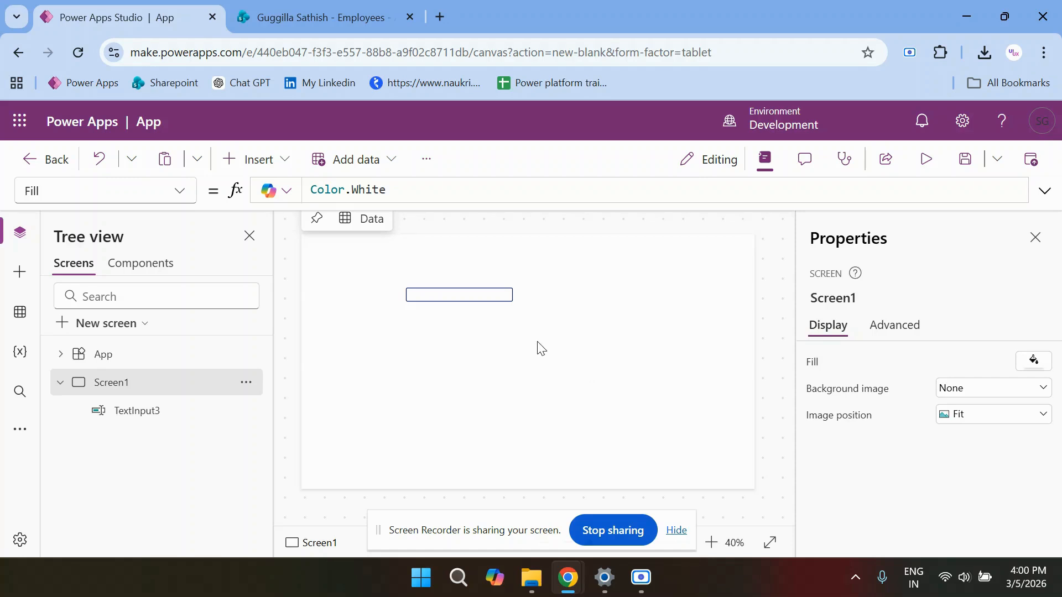
# - Set the hint text of the text input to "Enter Name"
pyautogui.click(485, 293)
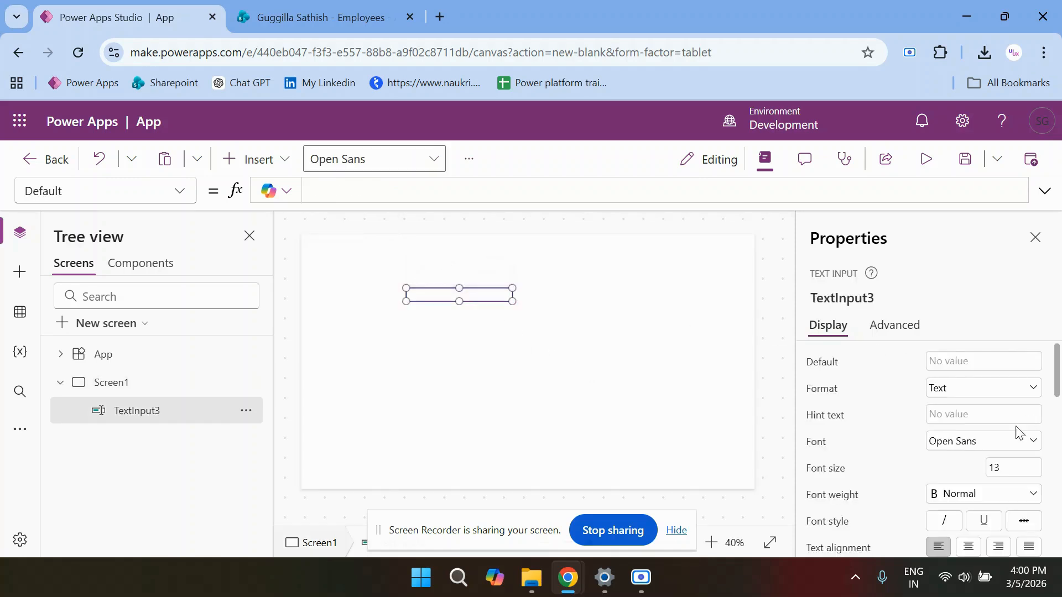
pyautogui.click(983, 413)
pyautogui.write('Enter Name')
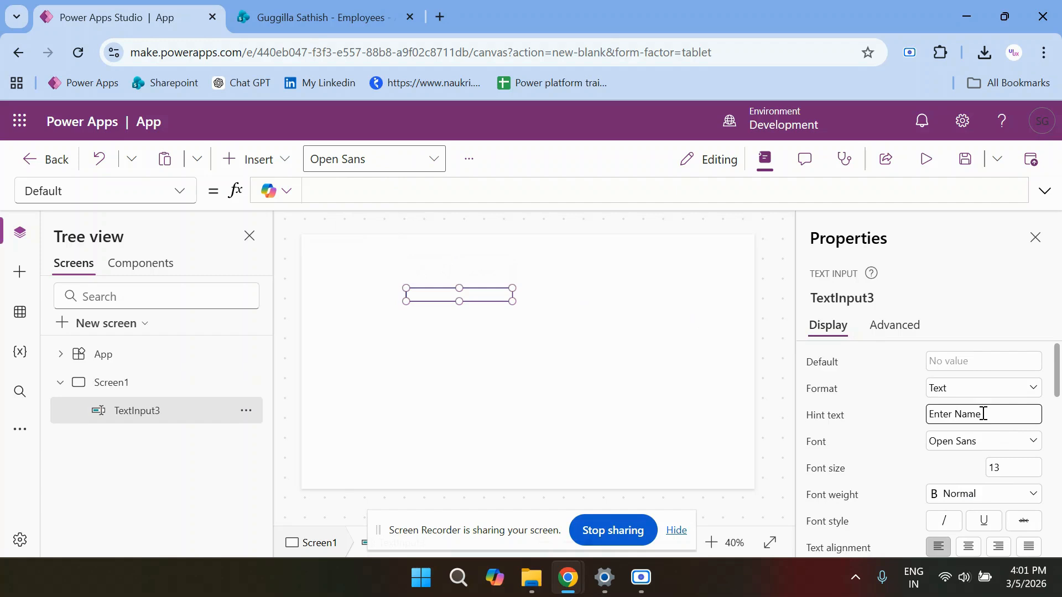
pyautogui.click(500, 382)
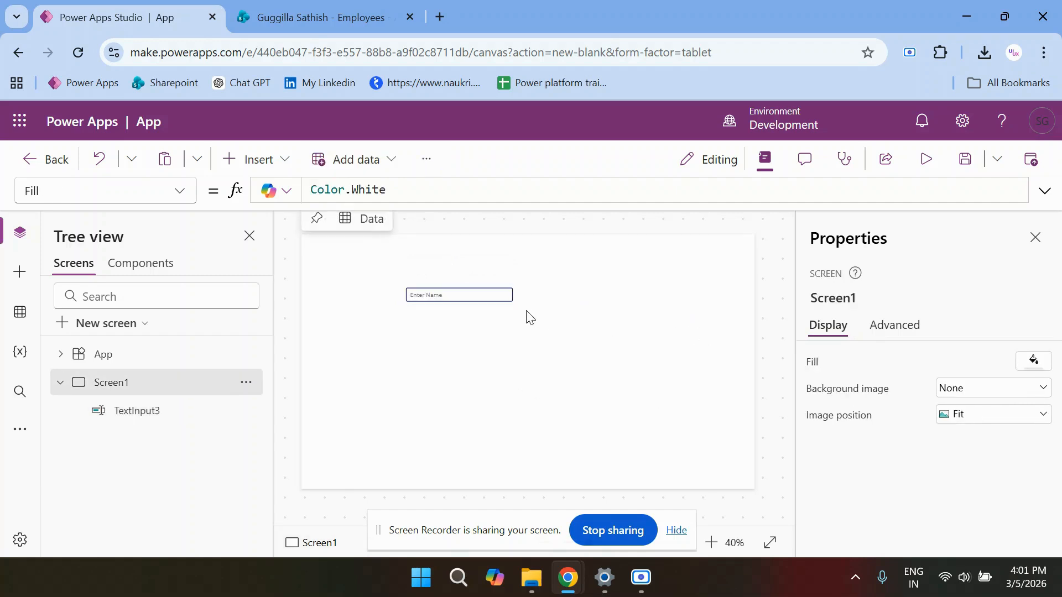
# - Set the Mode property of the text input to TextMode.Password
pyautogui.click(499, 300)
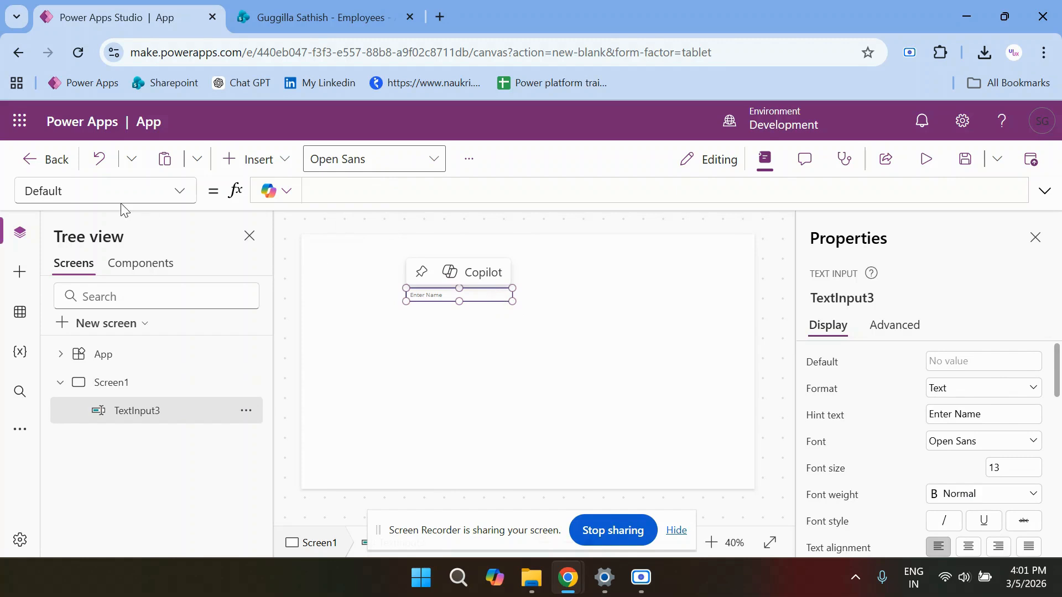
pyautogui.click(155, 195)
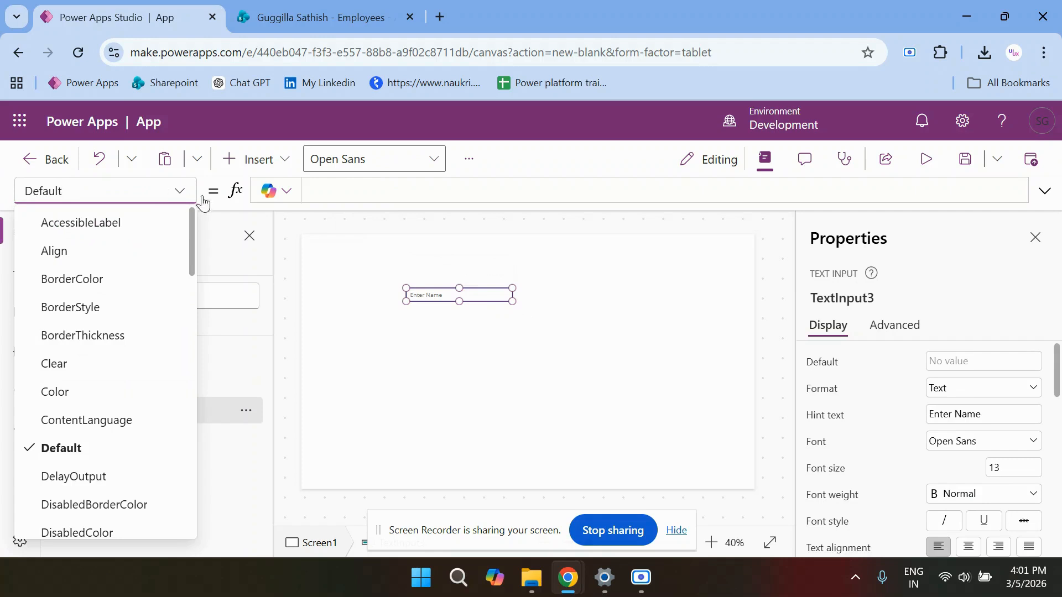
pyautogui.scroll(-10, 118, 293)
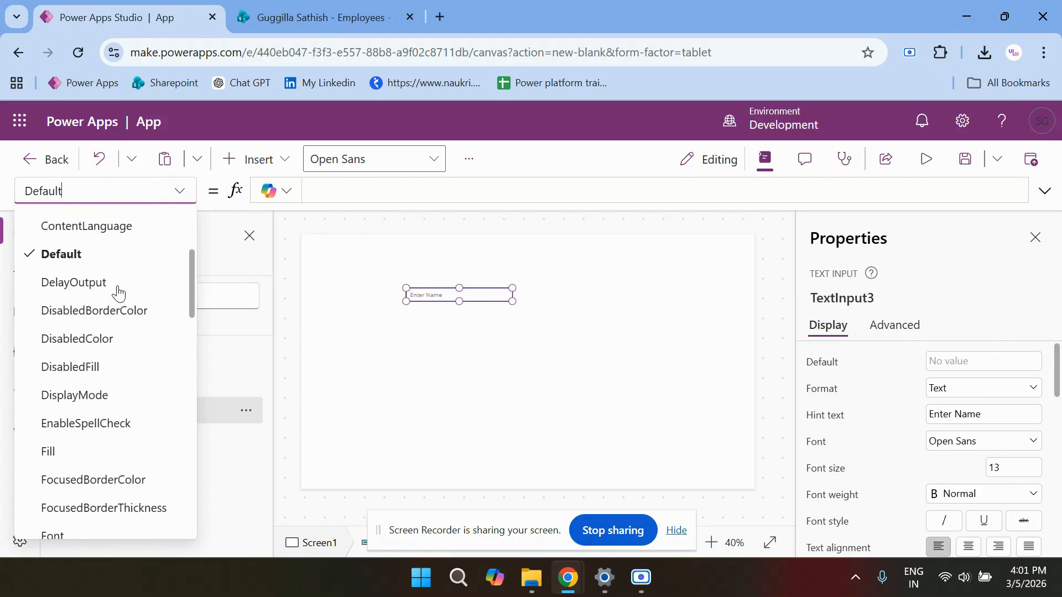
pyautogui.scroll(-6, 119, 293)
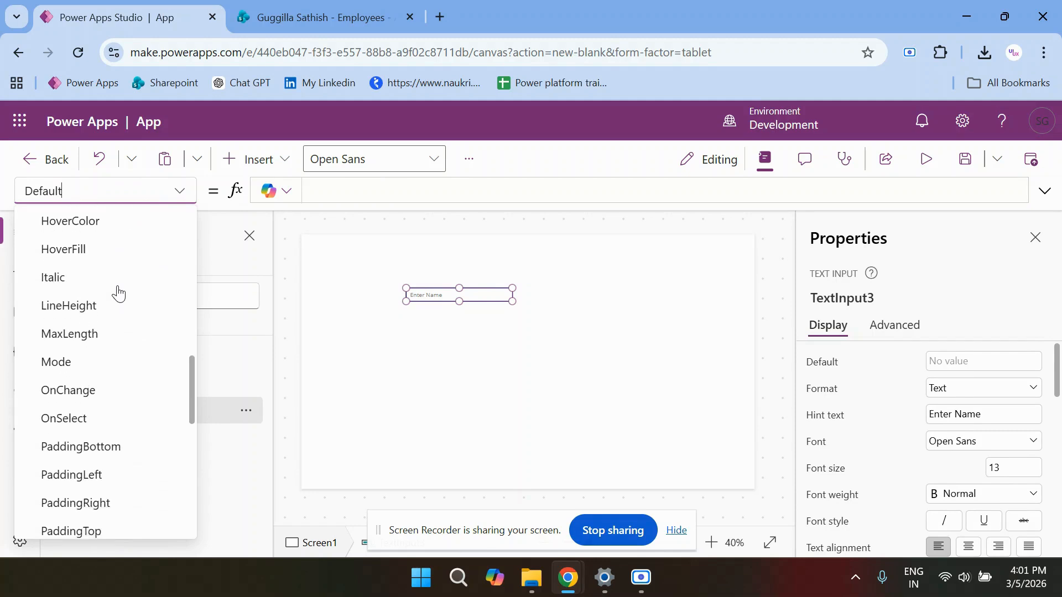
pyautogui.click(83, 301)
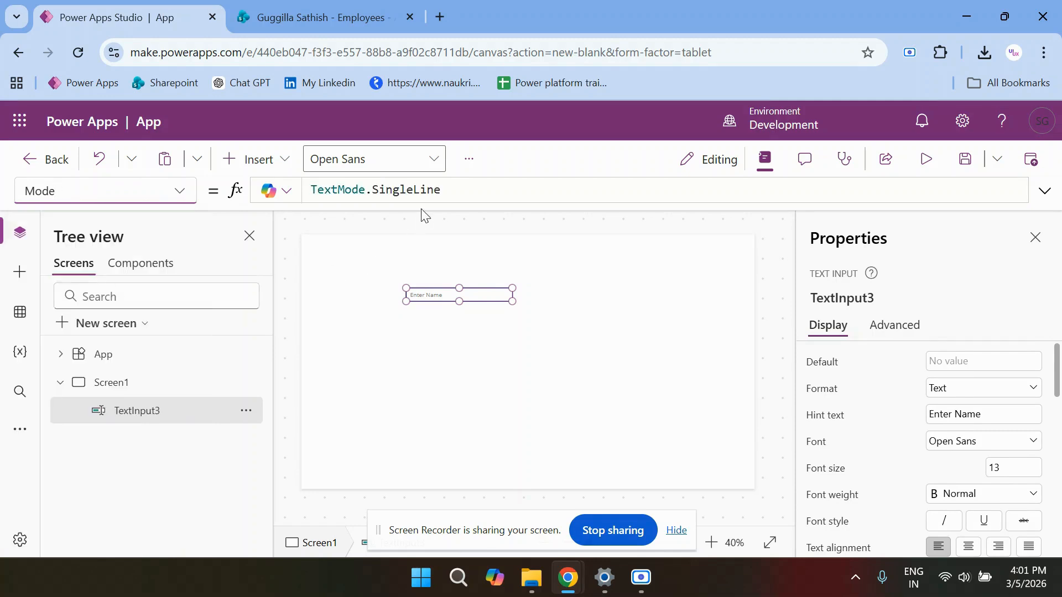
pyautogui.doubleClick(415, 190)
pyautogui.press('BackSpace')
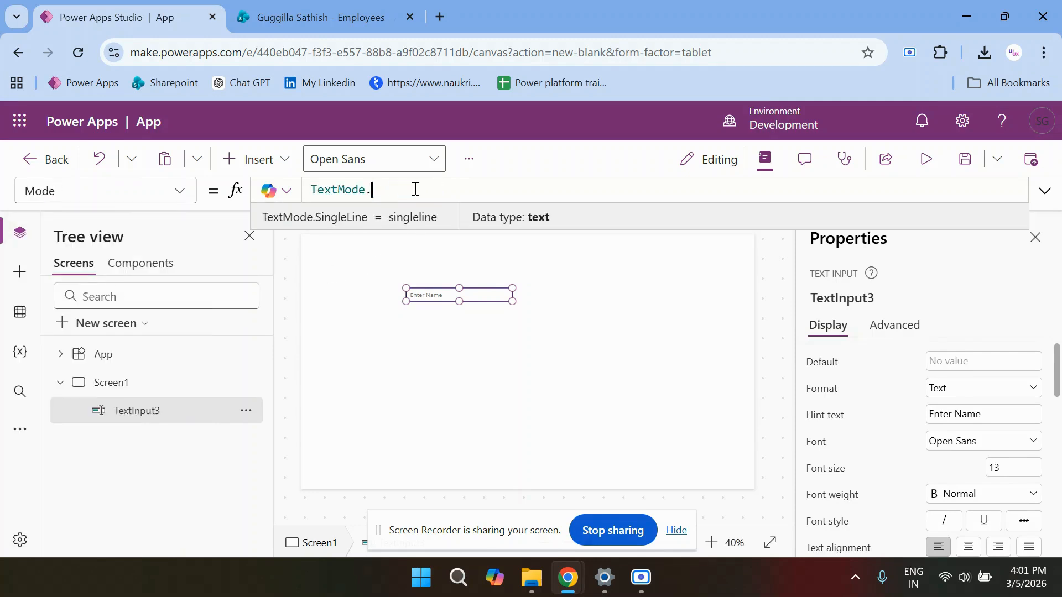
pyautogui.write('.')
pyautogui.press('BackSpace')
pyautogui.press('BackSpace')
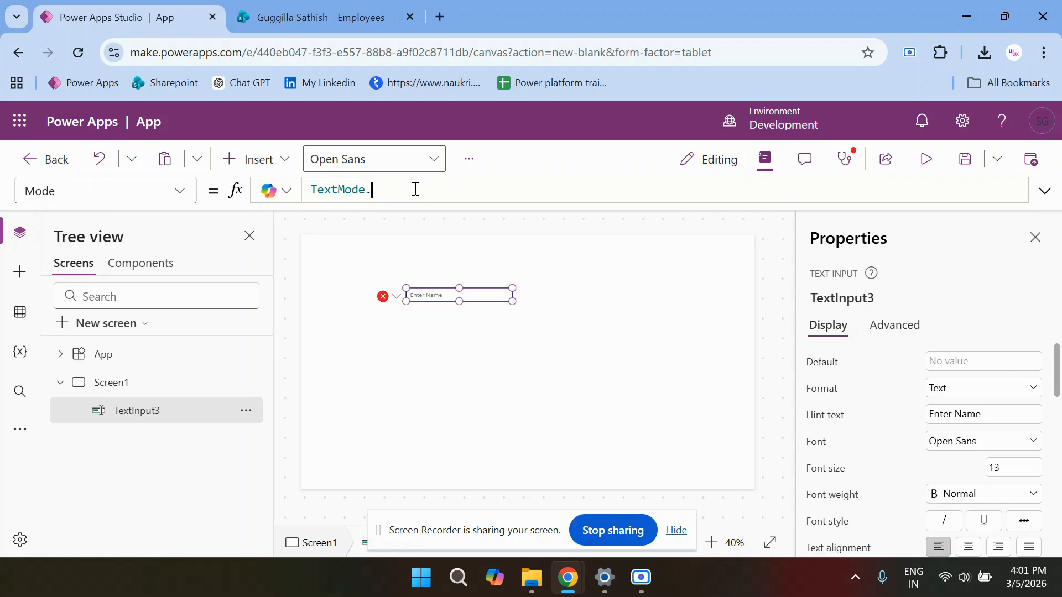
pyautogui.write('.')
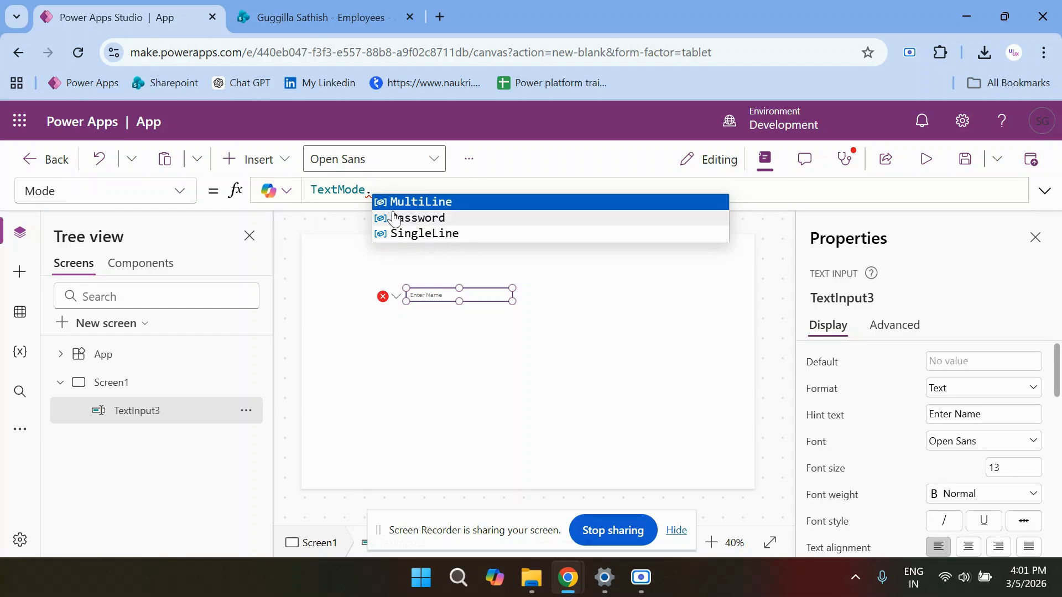
pyautogui.click(421, 219)
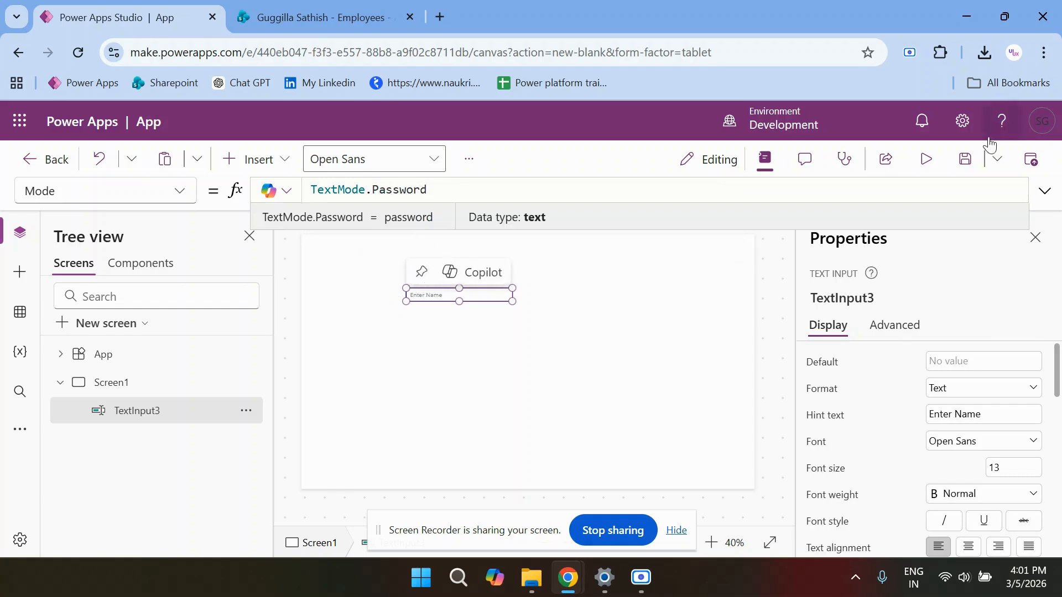
# - Preview the app, test the masking by entering a sample password in the text input, erase it and exit the preview
pyautogui.click(926, 159)
pyautogui.click(462, 266)
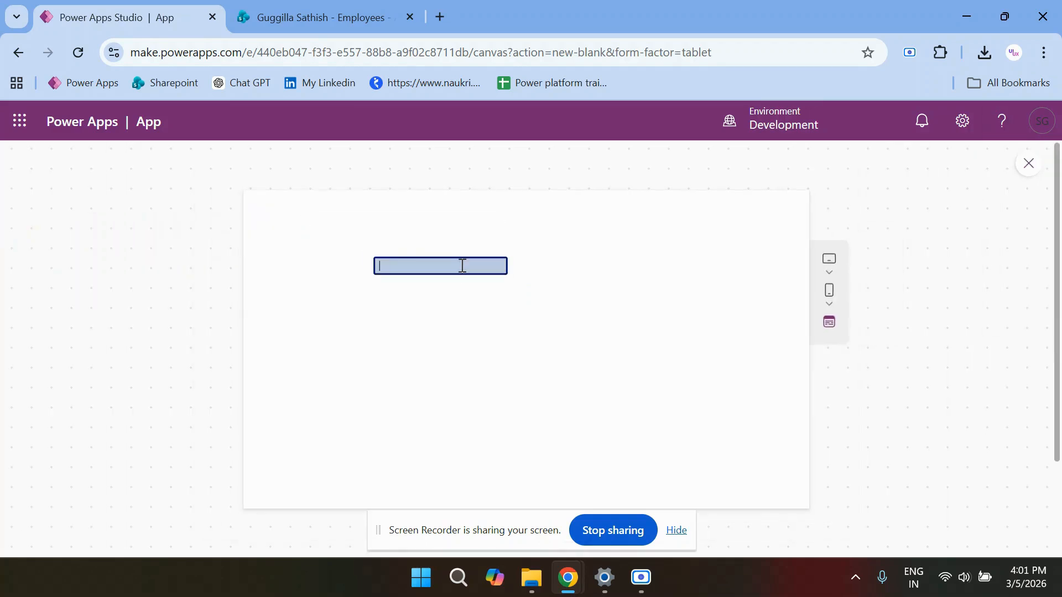
pyautogui.write('••••••')
pyautogui.press('BackSpace')
pyautogui.press('BackSpace')
pyautogui.press('BackSpace')
pyautogui.press('BackSpace')
pyautogui.press('BackSpace')
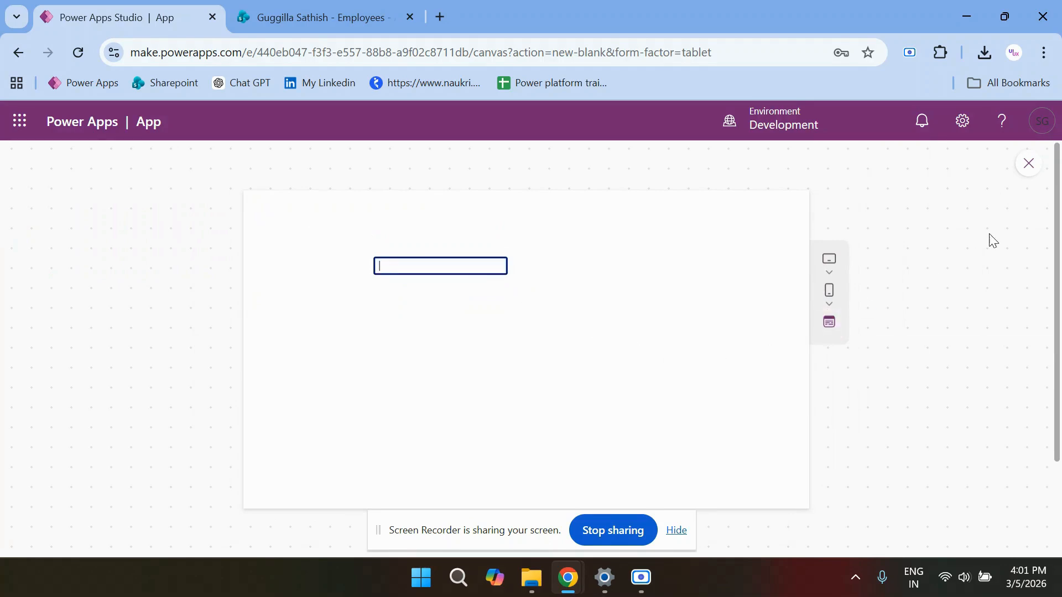
pyautogui.click(1032, 173)
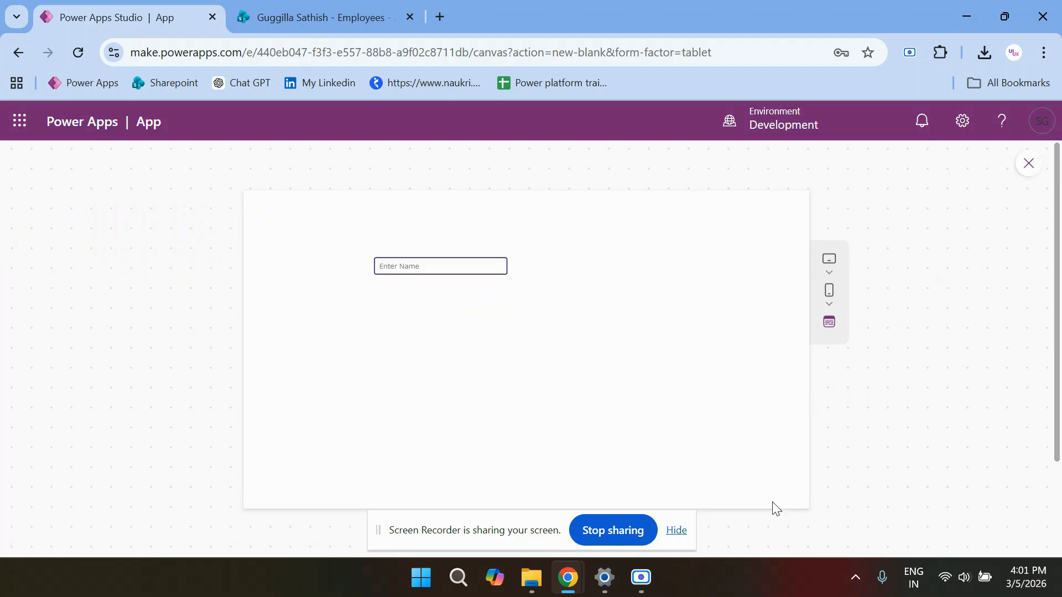
pyautogui.click(677, 532)
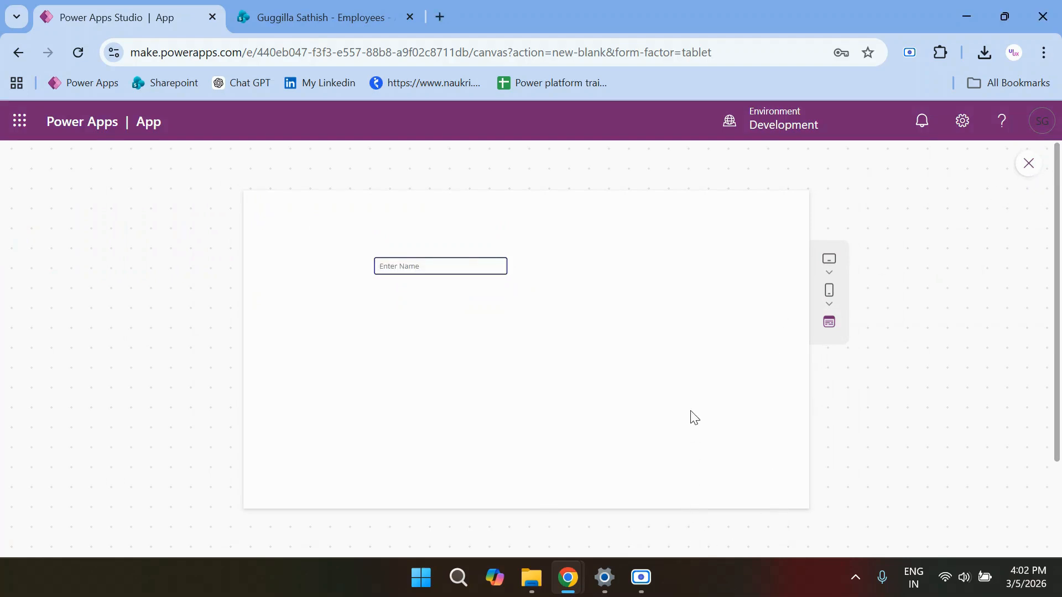
pyautogui.click(1027, 166)
# - Set the maximum length of the text input to 2
pyautogui.click(491, 295)
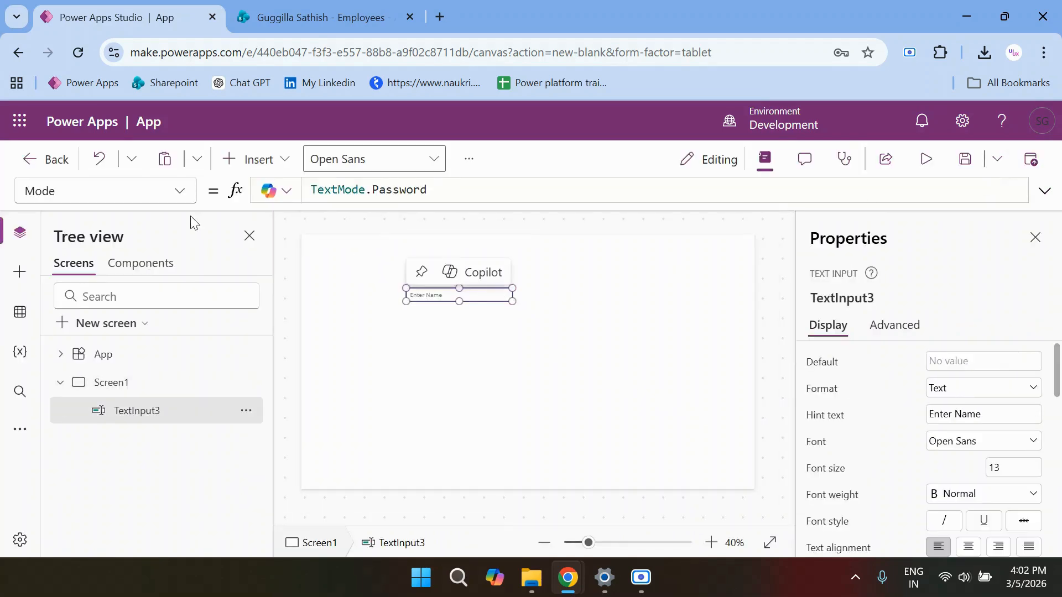
pyautogui.click(110, 191)
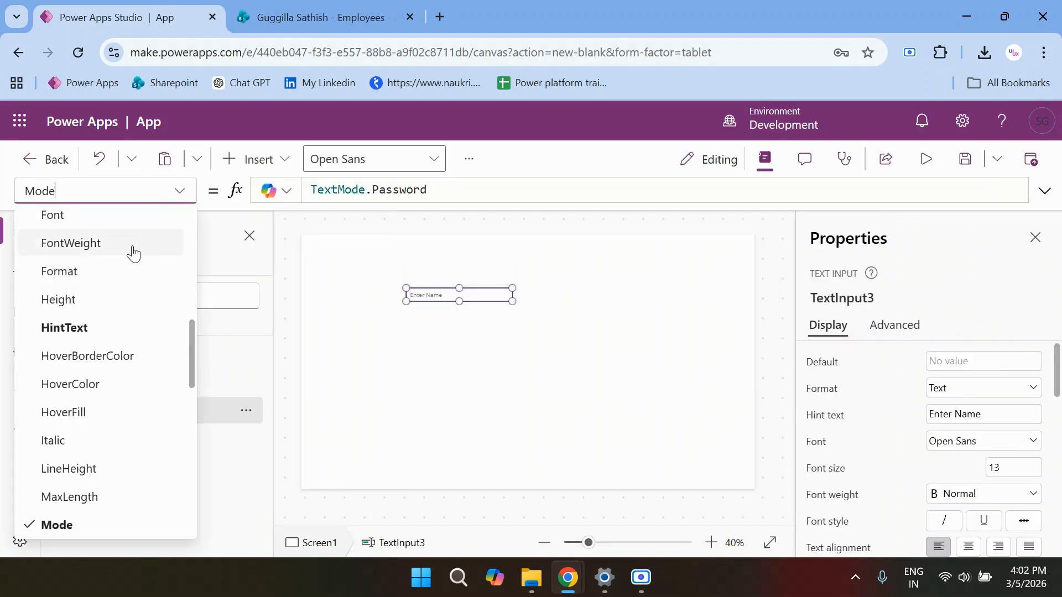
pyautogui.scroll(-2, 117, 280)
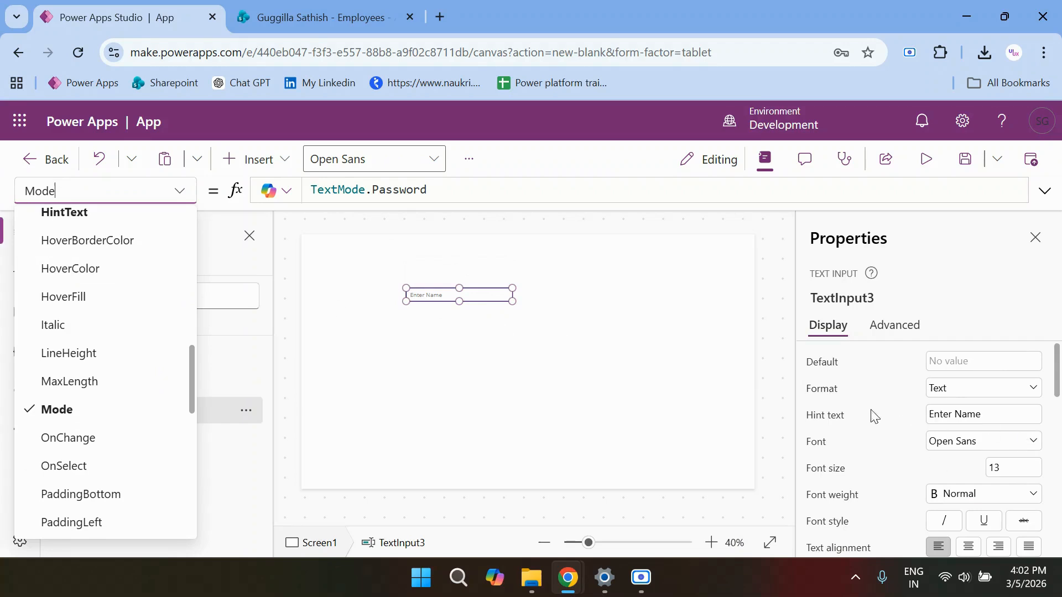
pyautogui.scroll(-4, 998, 470)
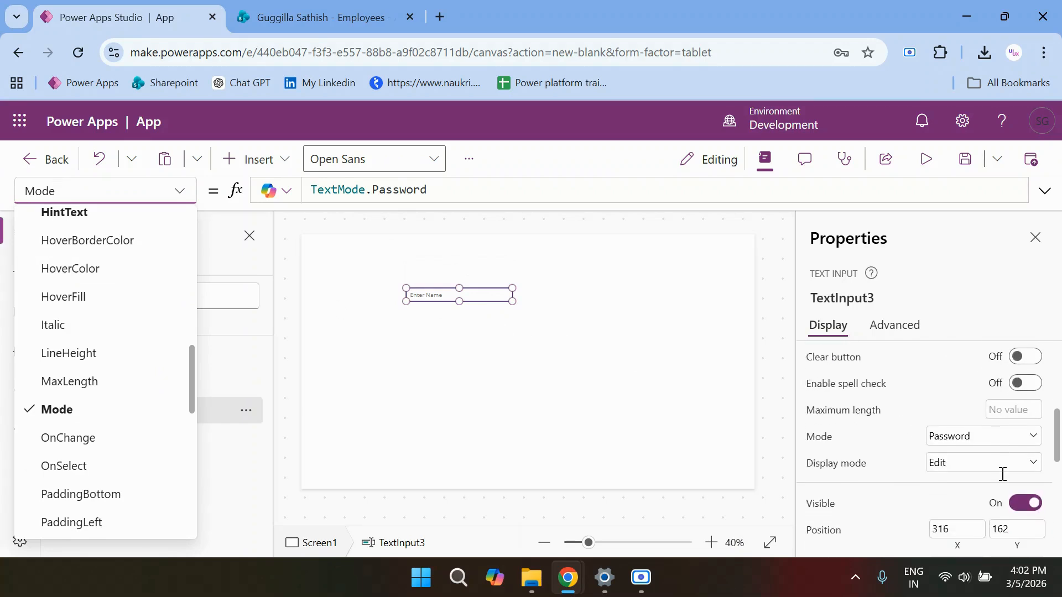
pyautogui.click(1001, 416)
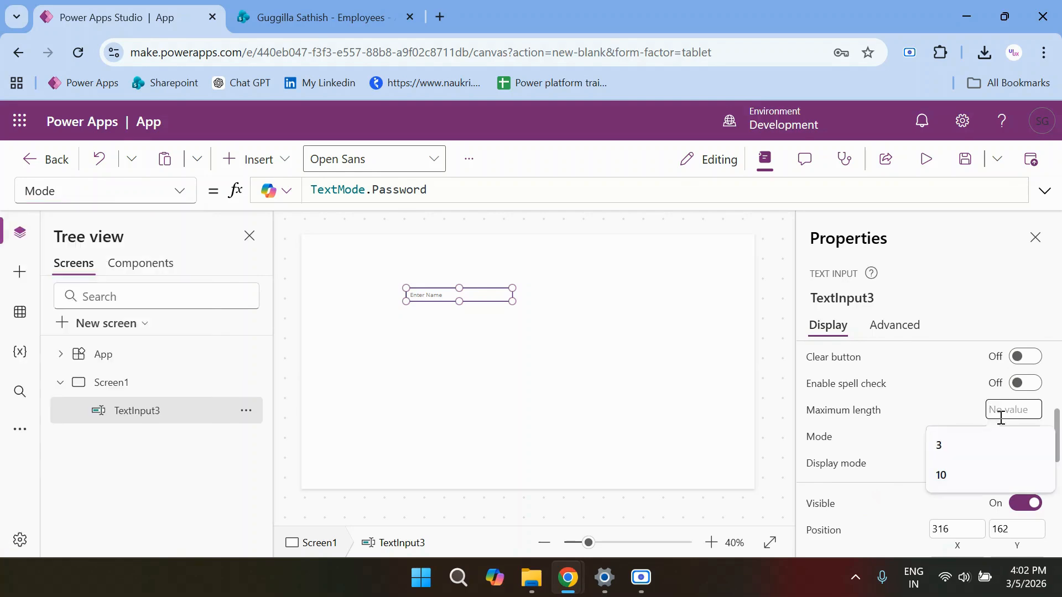
pyautogui.write('2')
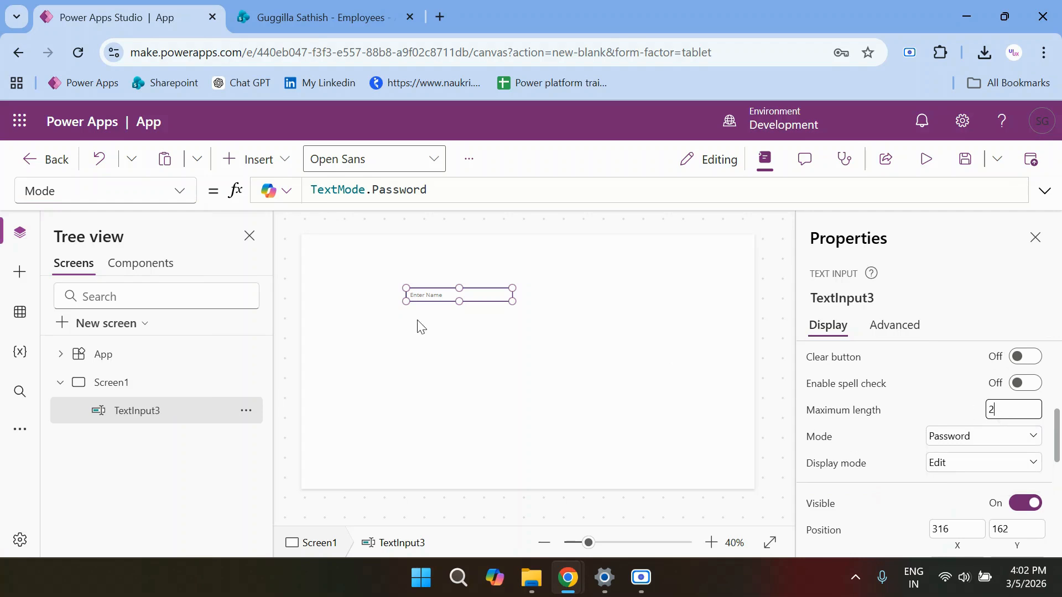
# - Preview the app, test the length limit by entering characters in the password-mode text input, and exit the preview
pyautogui.click(925, 159)
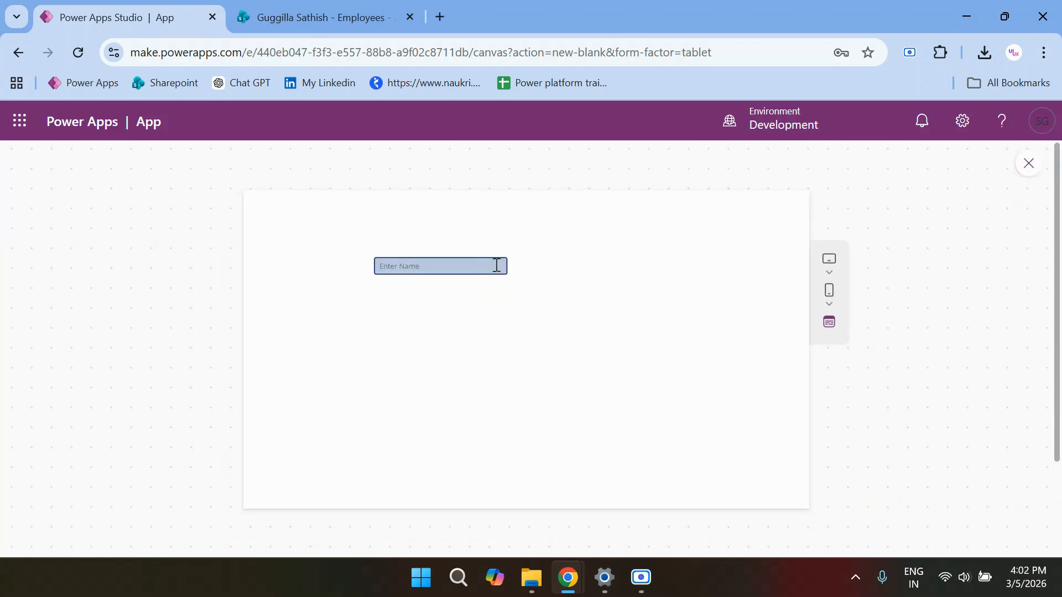
pyautogui.click(471, 267)
pyautogui.write('••')
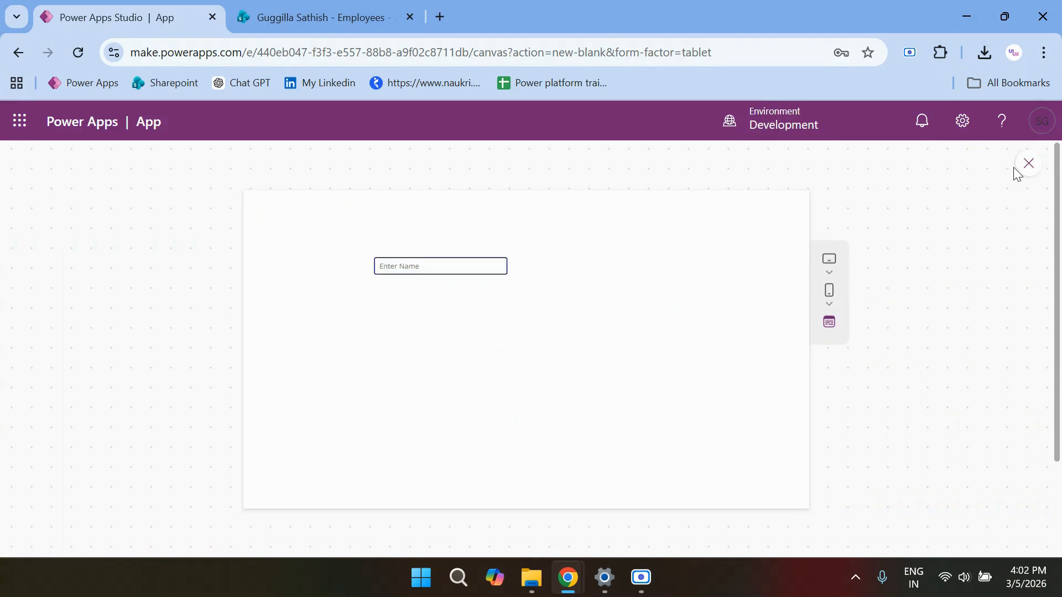
pyautogui.click(1028, 166)
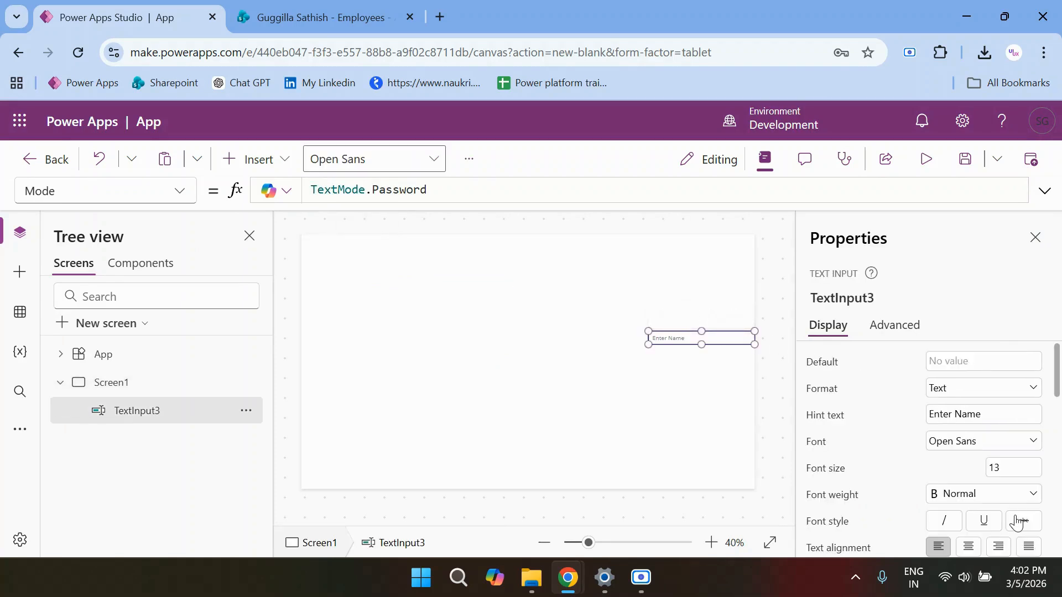
# - Clear the maximum length of the text input and move the control to the middle of the screen
pyautogui.scroll(-2, 1017, 520)
pyautogui.scroll(-2, 1017, 520)
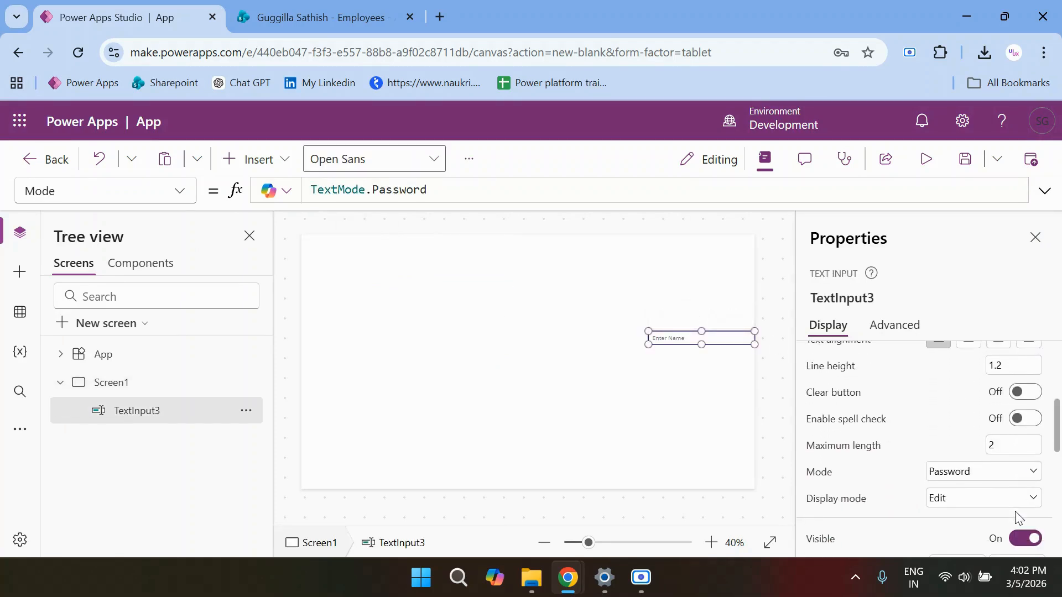
pyautogui.click(1004, 446)
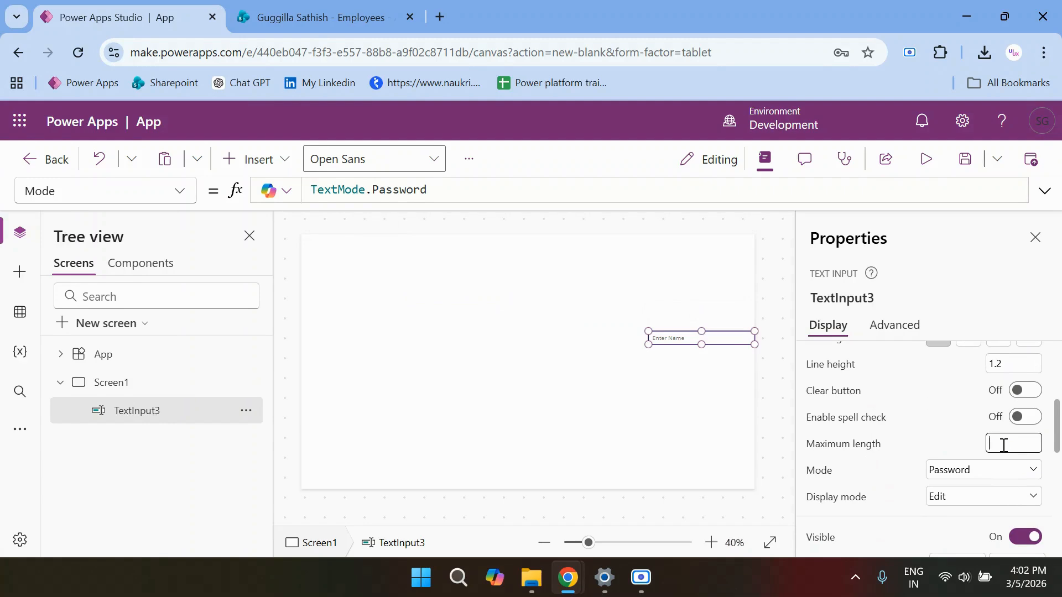
pyautogui.moveTo(686, 343); pyautogui.dragTo(532, 353)
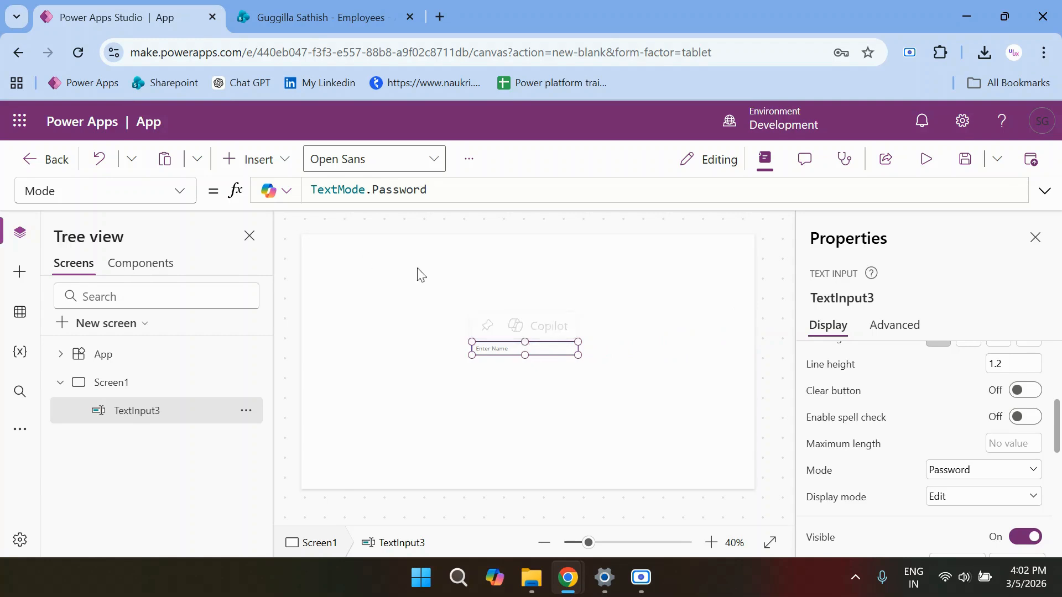
# - Re-enter the Format property of the text input as TextFormat.Text
pyautogui.click(173, 198)
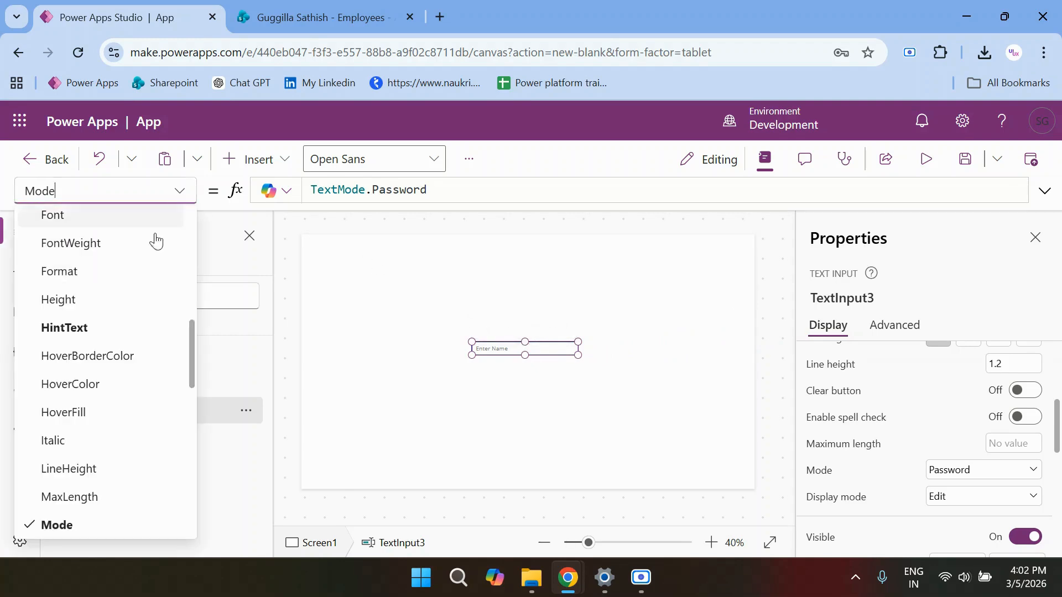
pyautogui.scroll(-3, 106, 355)
pyautogui.scroll(-6, 107, 354)
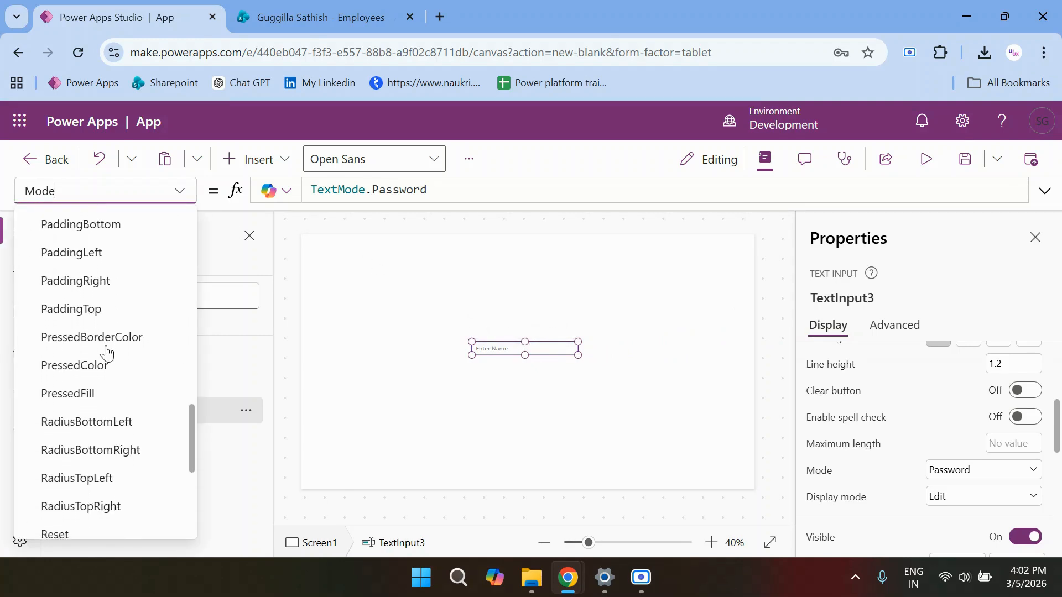
pyautogui.scroll(8, 107, 352)
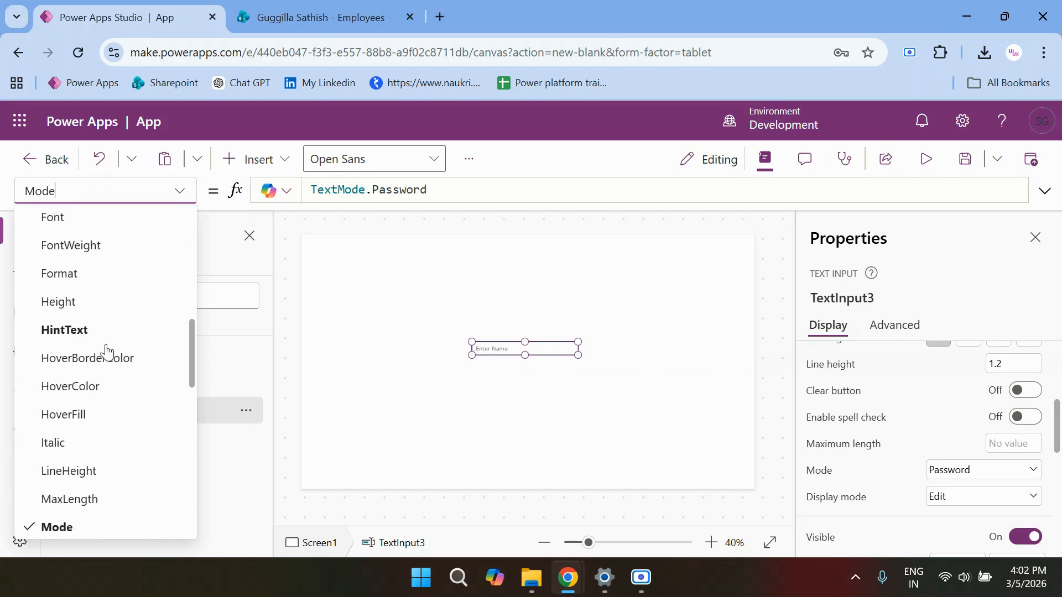
pyautogui.click(83, 317)
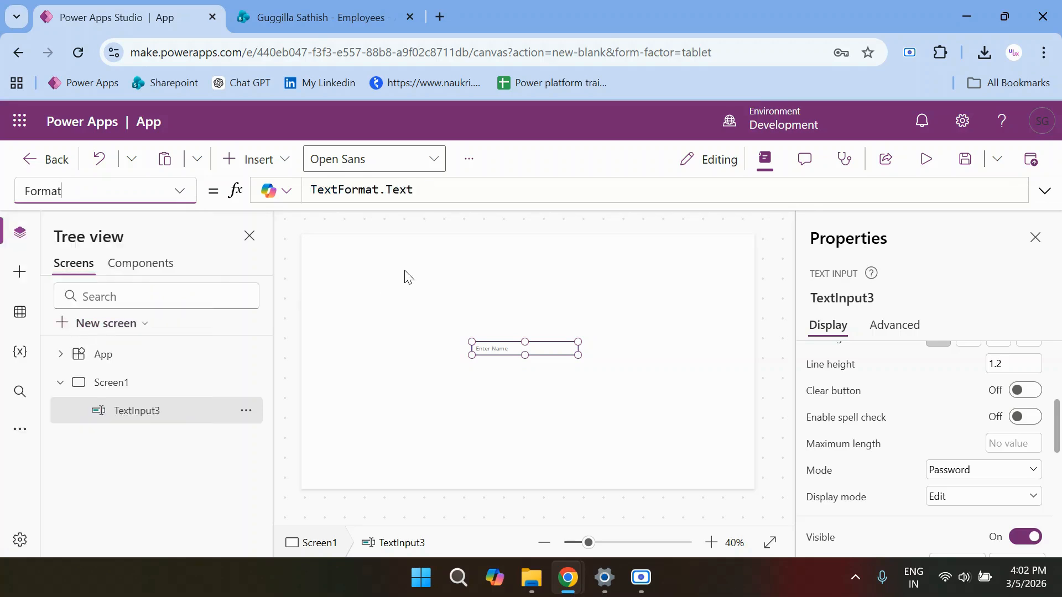
pyautogui.click(395, 191)
pyautogui.doubleClick(395, 190)
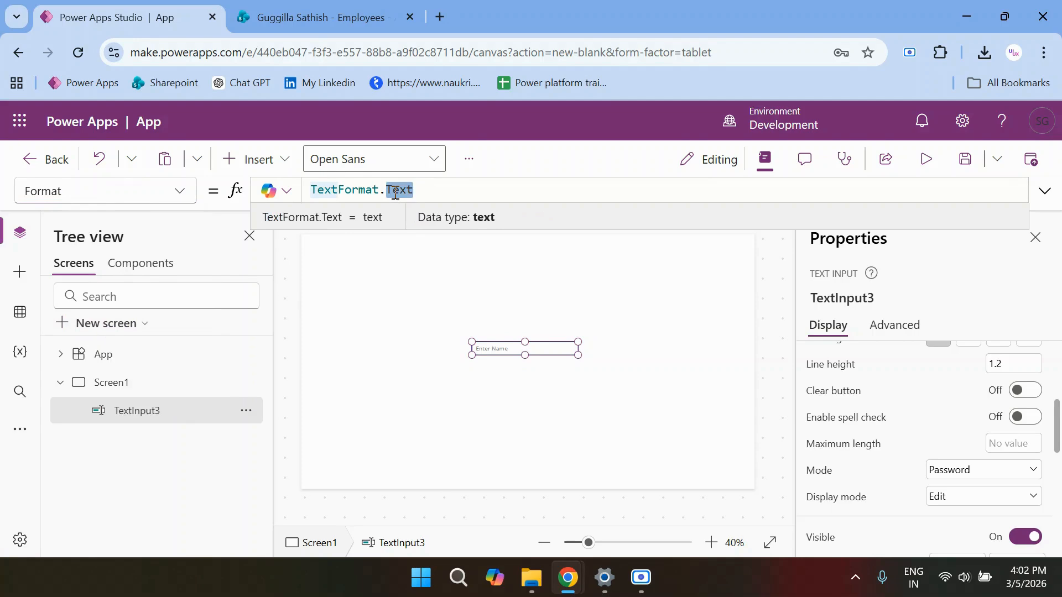
pyautogui.press('BackSpace')
pyautogui.press('BackSpace')
pyautogui.write('.')
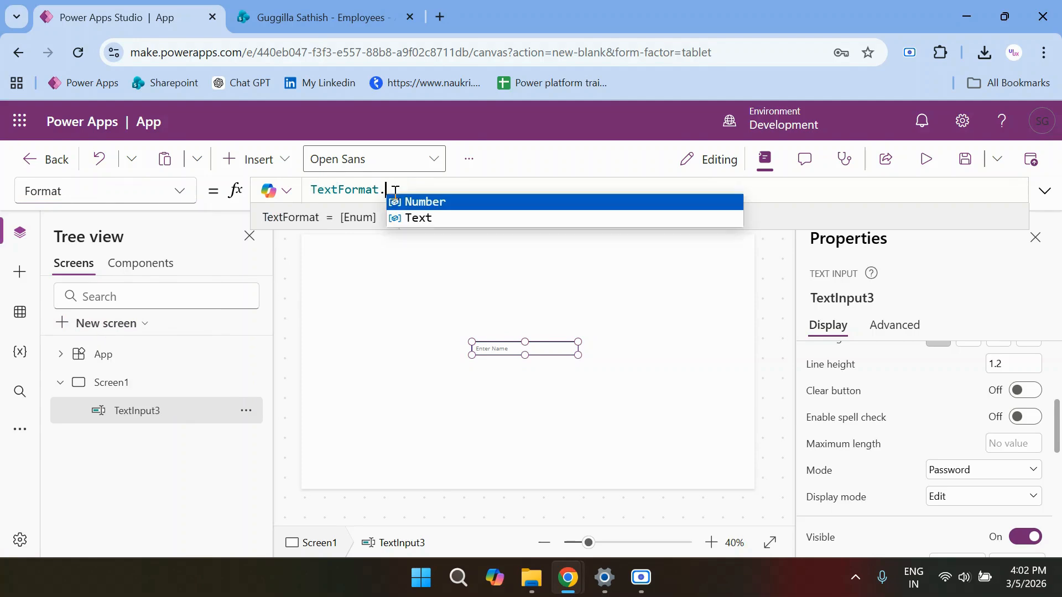
pyautogui.click(419, 218)
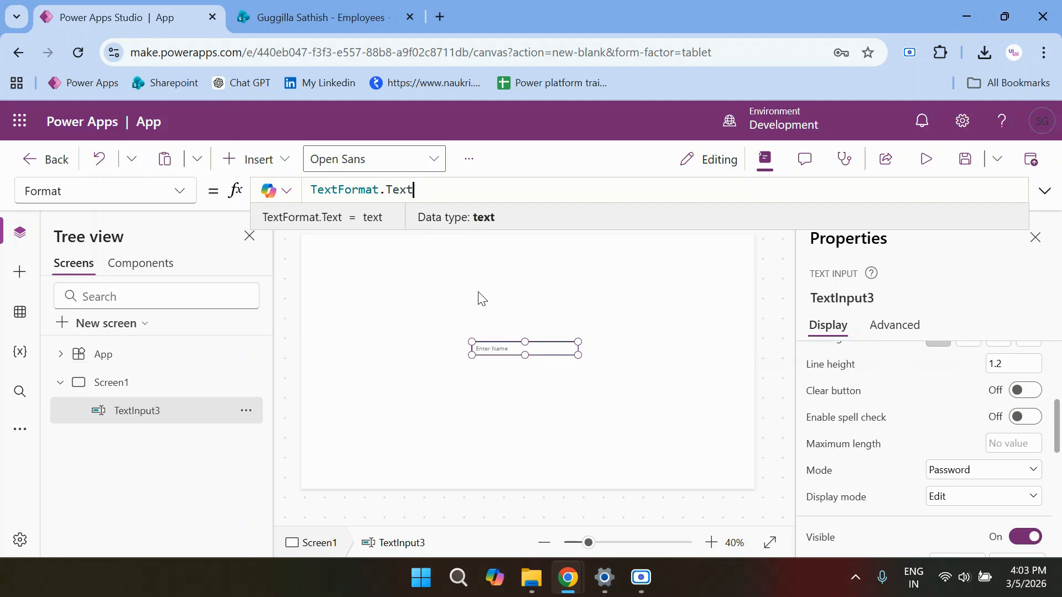
pyautogui.moveTo(535, 355)
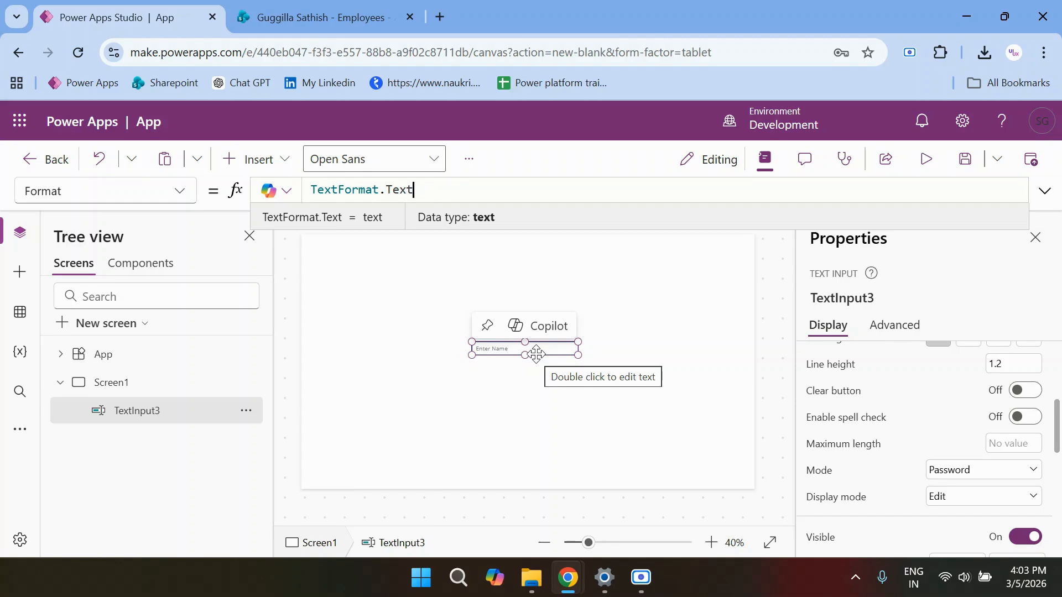
pyautogui.click(479, 407)
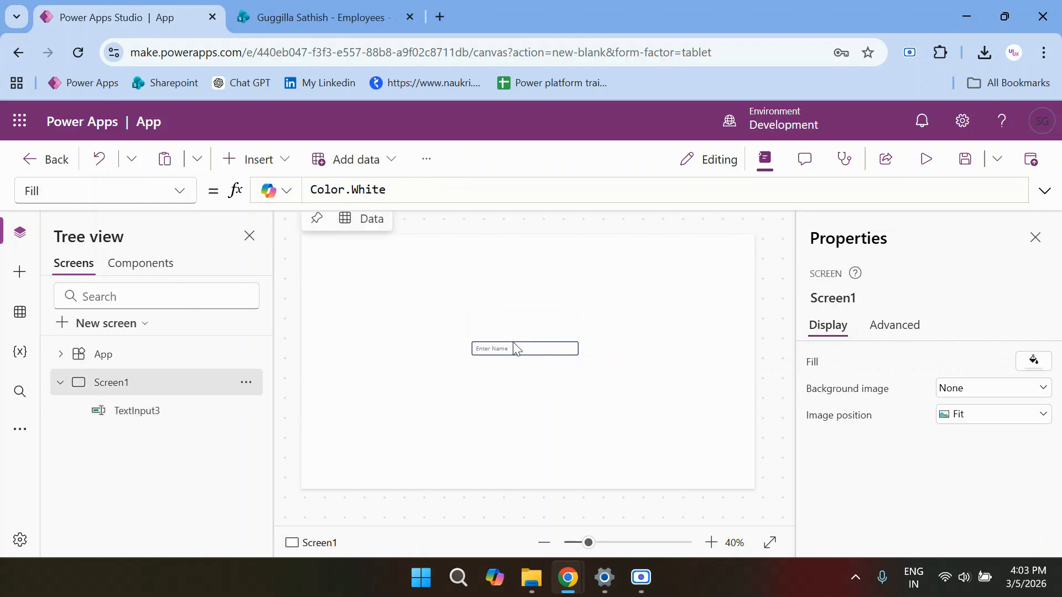
# - Open the OnChange property of the text input and clear its default formula
pyautogui.click(514, 349)
pyautogui.click(173, 203)
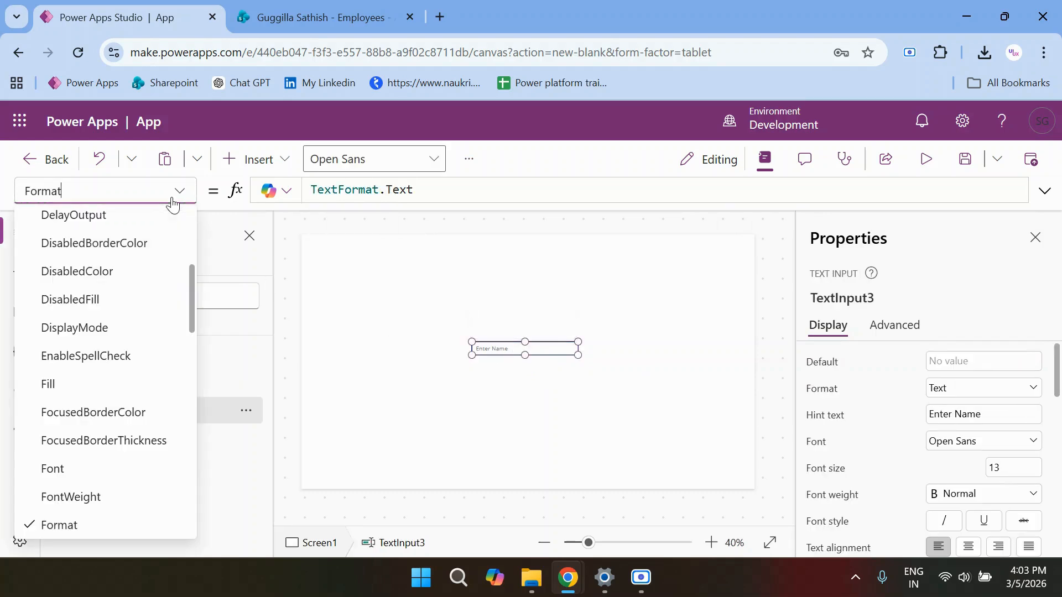
pyautogui.scroll(-4, 119, 291)
pyautogui.scroll(-5, 118, 290)
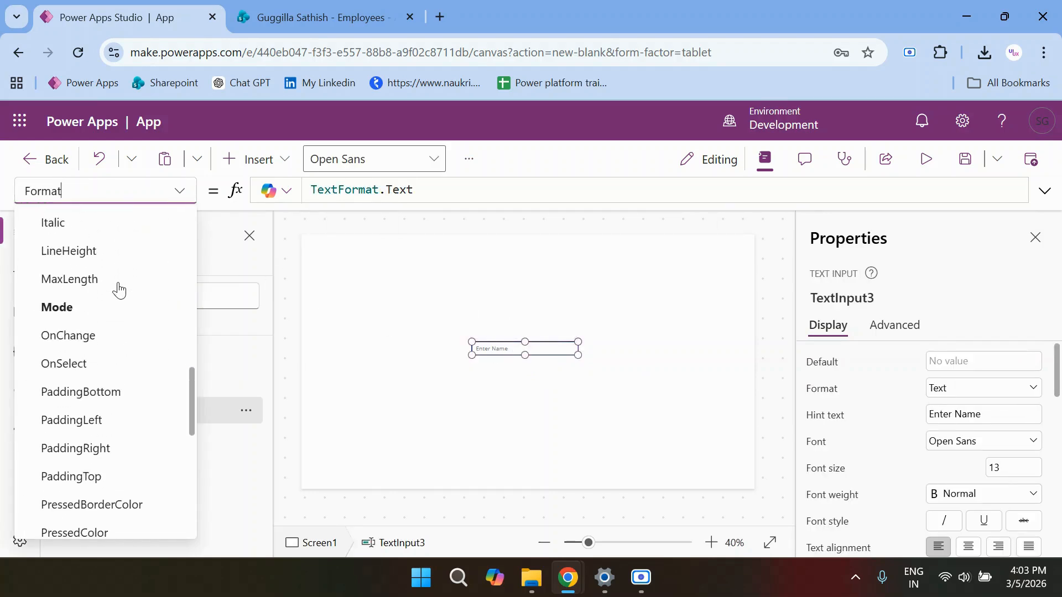
pyautogui.click(90, 298)
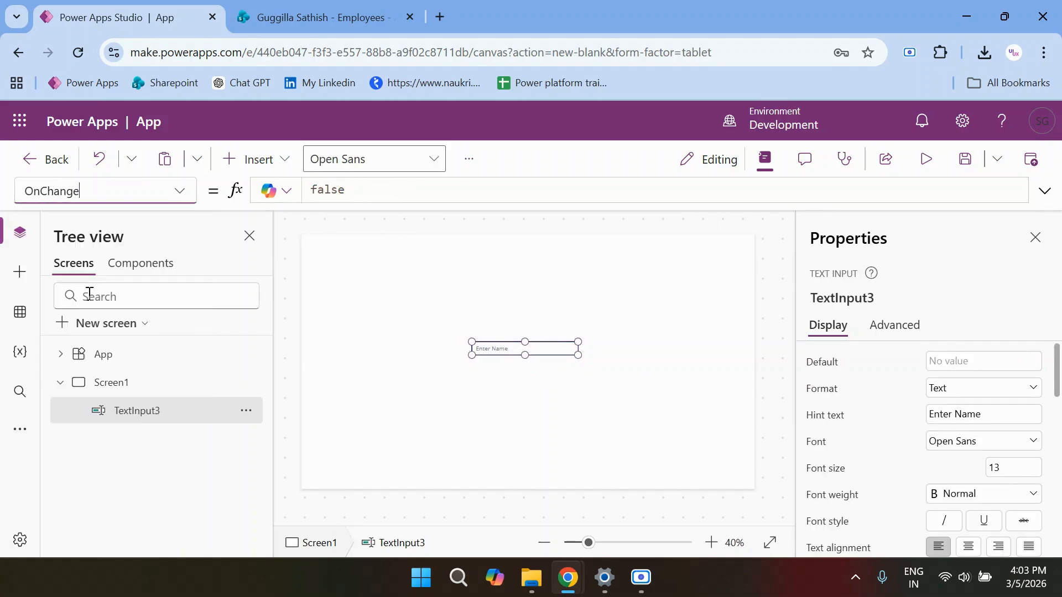
pyautogui.click(355, 190)
pyautogui.press('BackSpace')
pyautogui.press('BackSpace')
pyautogui.press('BackSpace')
pyautogui.press('BackSpace')
pyautogui.press('BackSpace')
pyautogui.write('""')
pyautogui.press('Left')
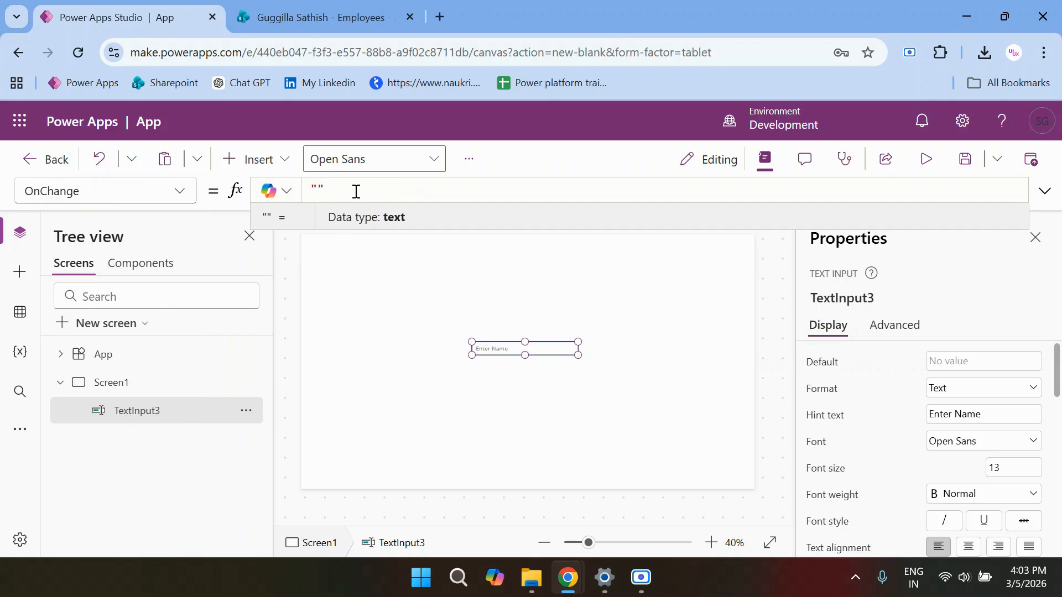
pyautogui.press('Right')
pyautogui.press('BackSpace')
pyautogui.press('BackSpace')
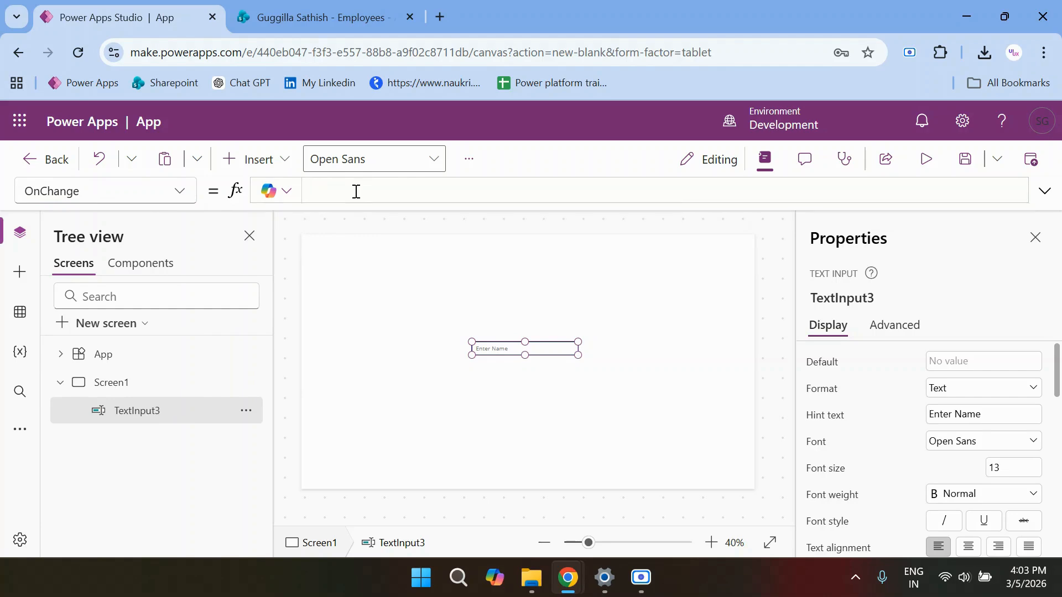
# - Start a Notify formula in OnChange with the message text "Data value =" followed by the & operator
pyautogui.write('No')
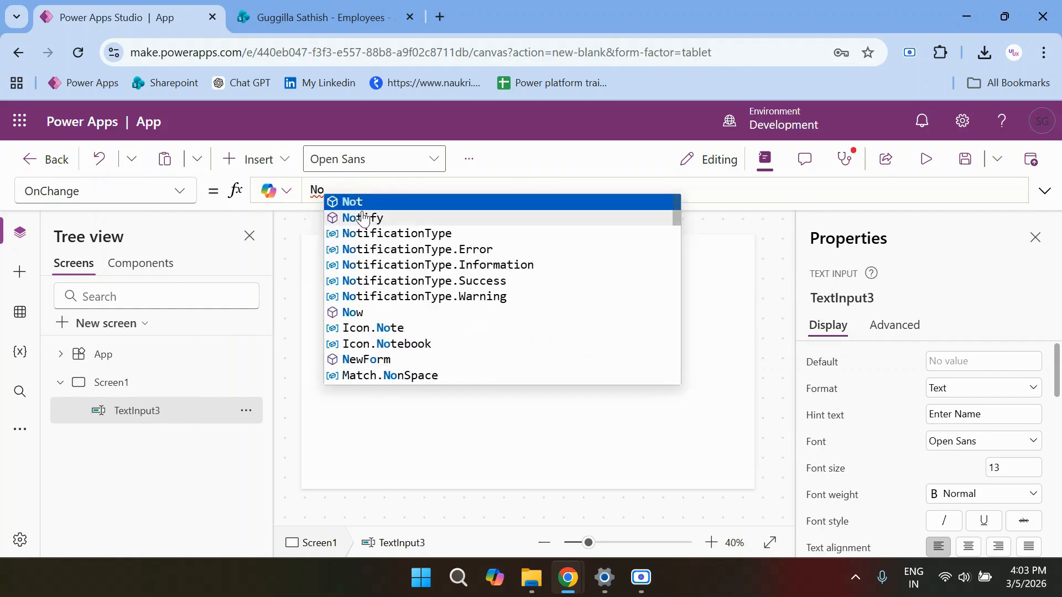
pyautogui.click(364, 218)
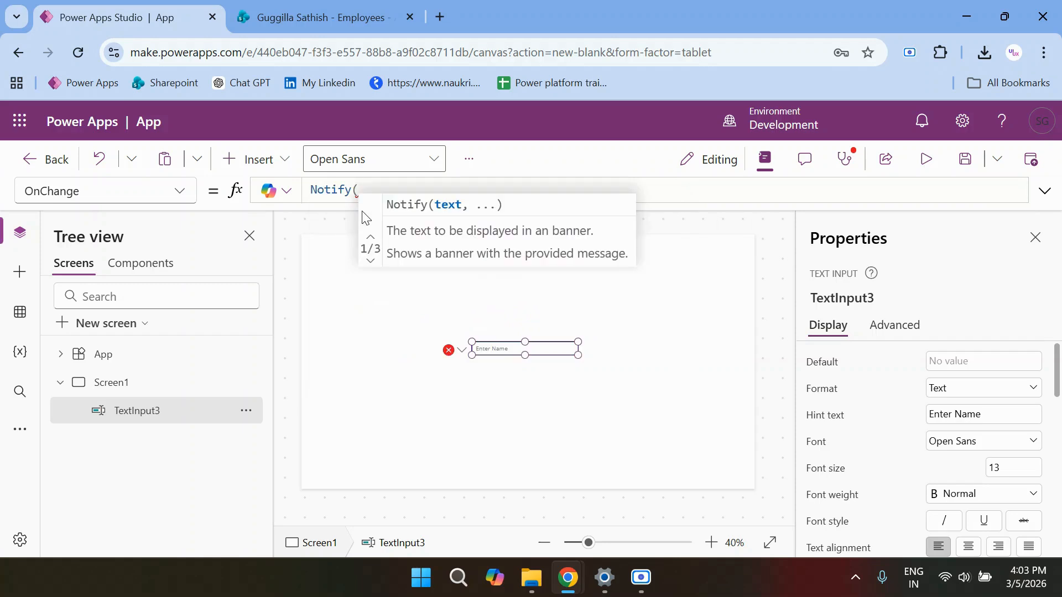
pyautogui.write('"')
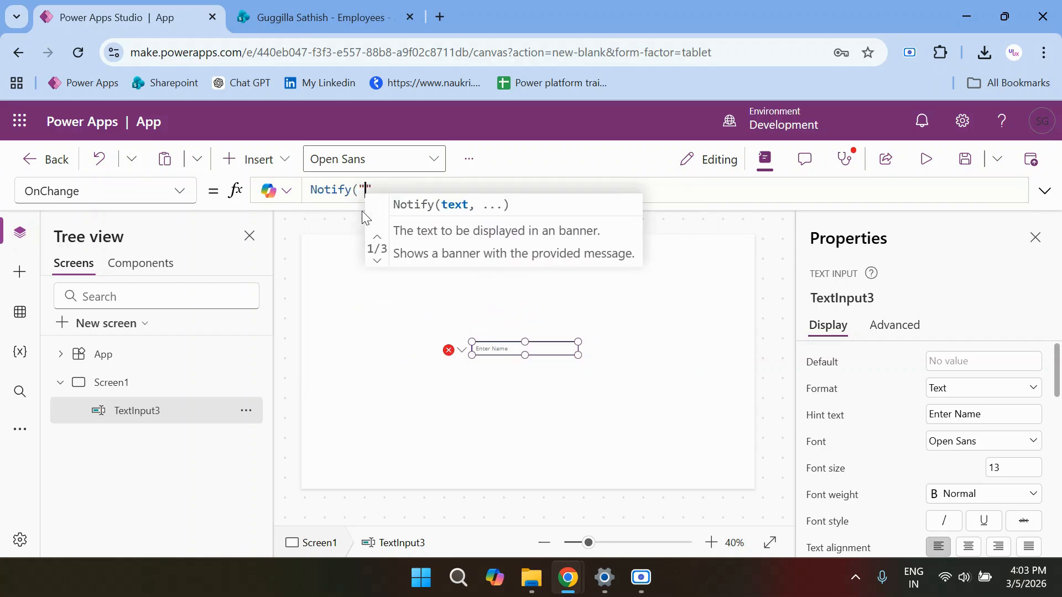
pyautogui.write('Dat')
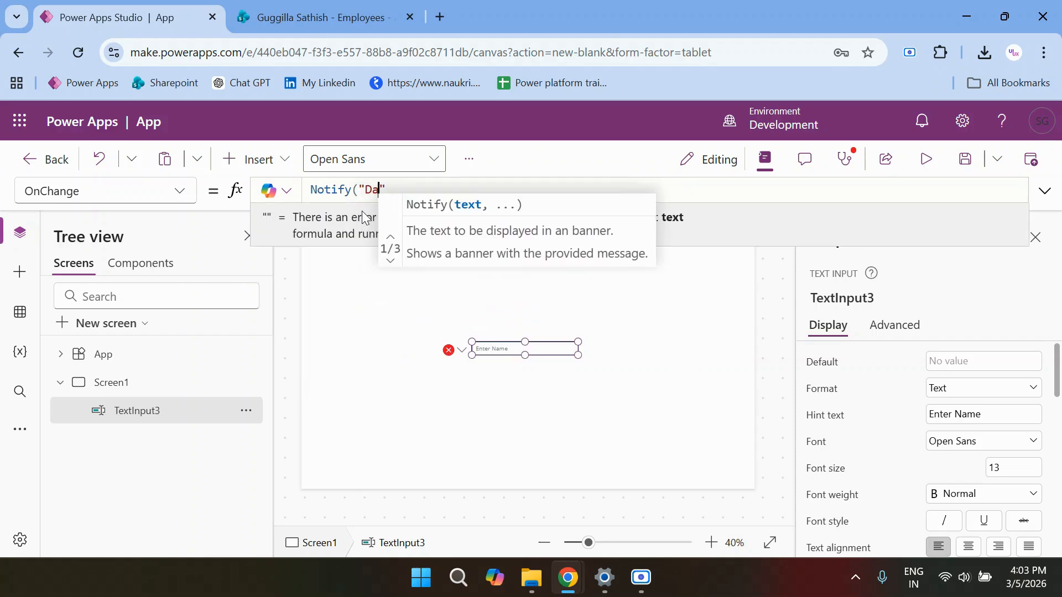
pyautogui.write('a val')
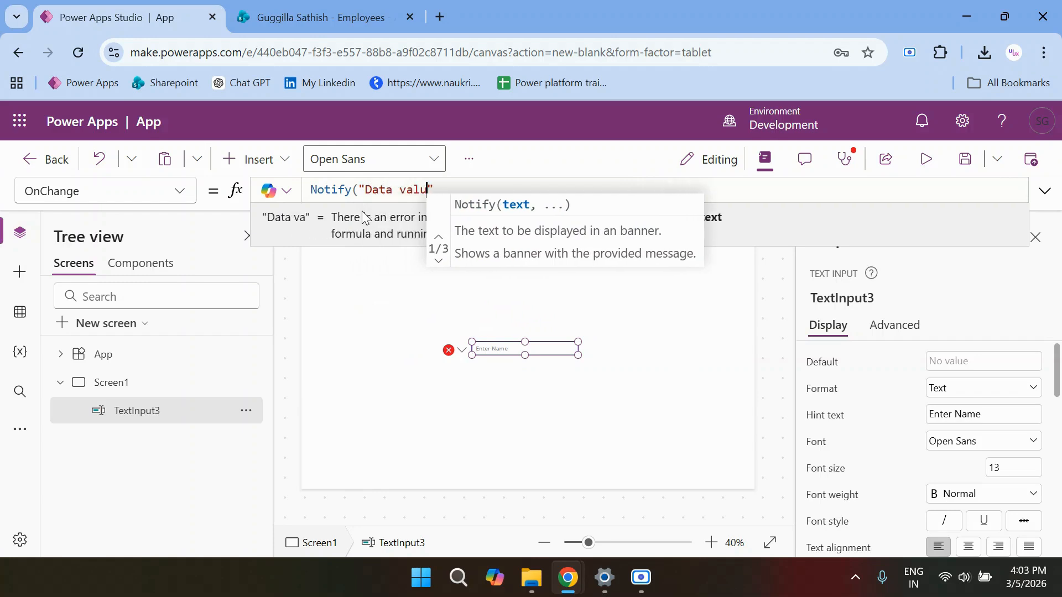
pyautogui.write('ue =')
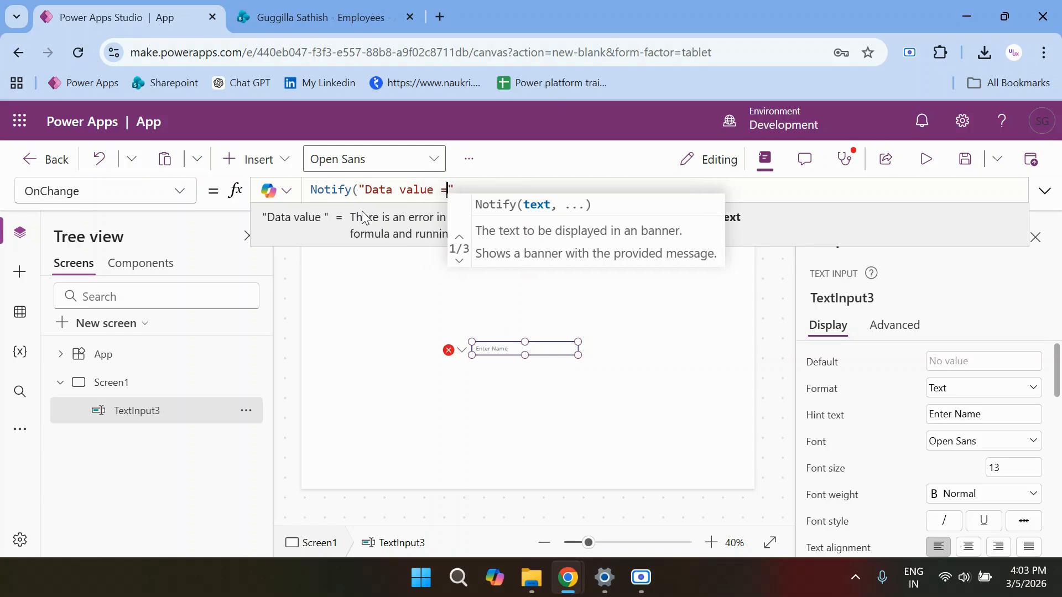
pyautogui.write('"')
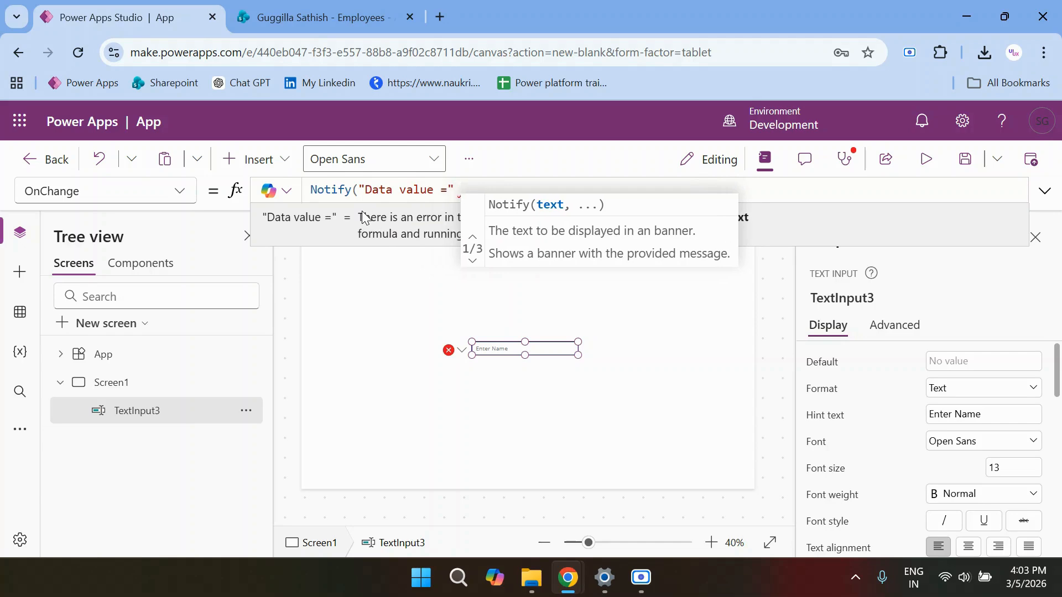
pyautogui.write(' & ')
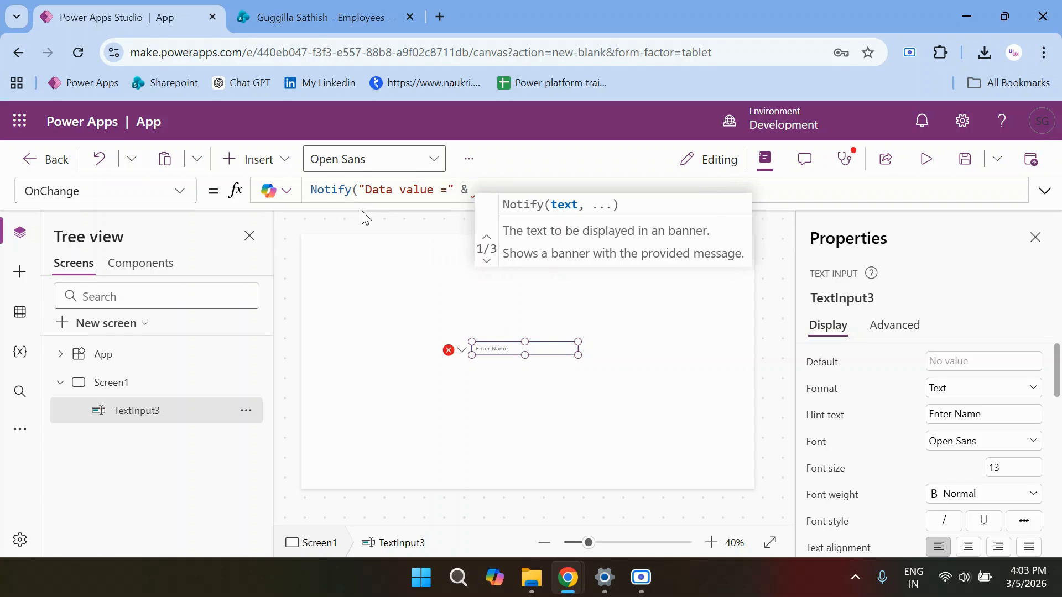
# - Append TextInput3.Text to the message of the Notify formula
pyautogui.write('T')
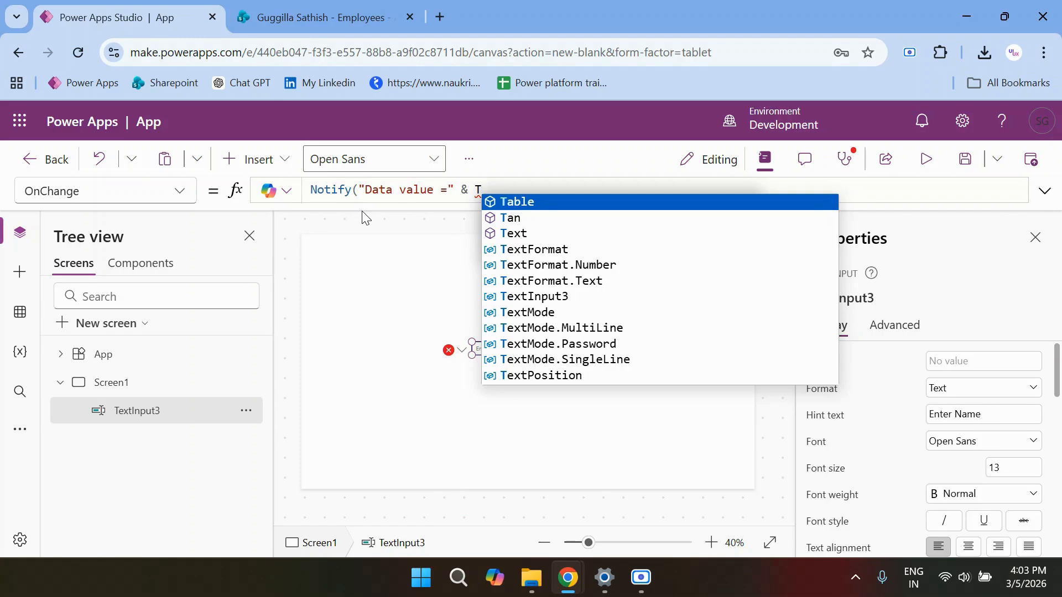
pyautogui.write('extin')
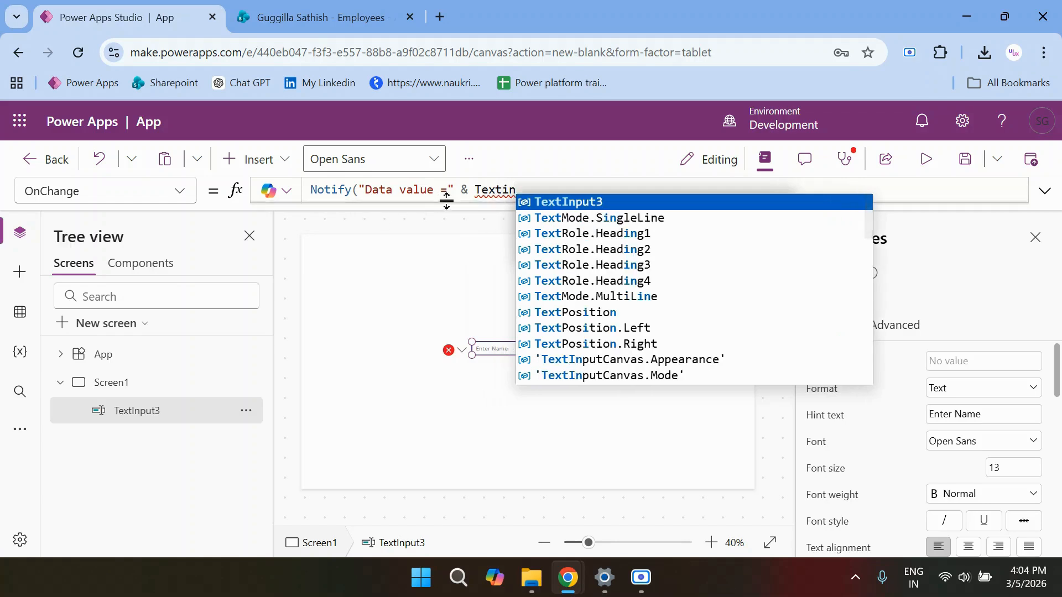
pyautogui.click(550, 203)
pyautogui.write('.t')
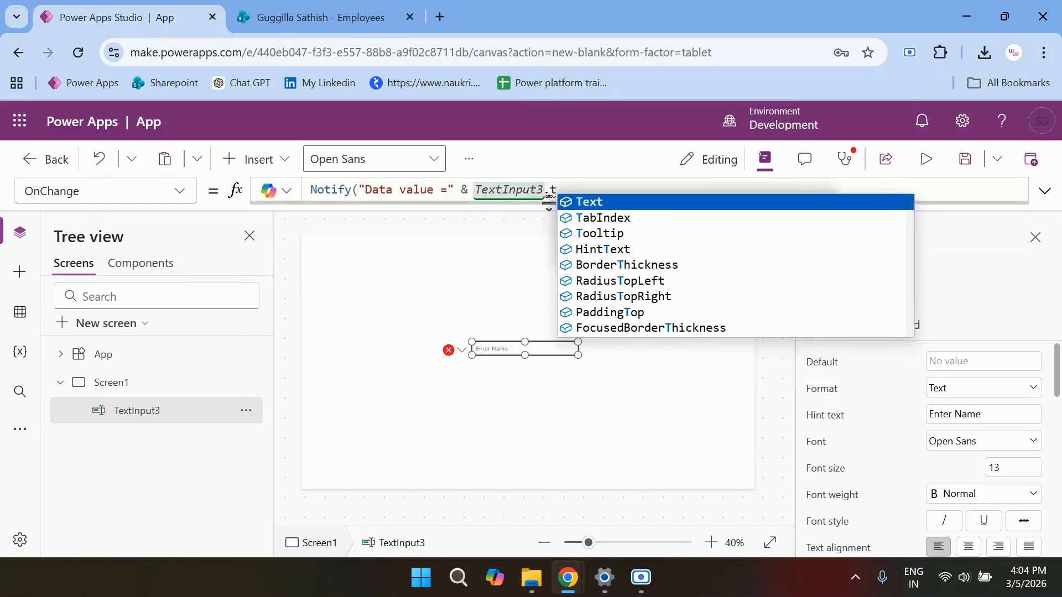
pyautogui.click(620, 204)
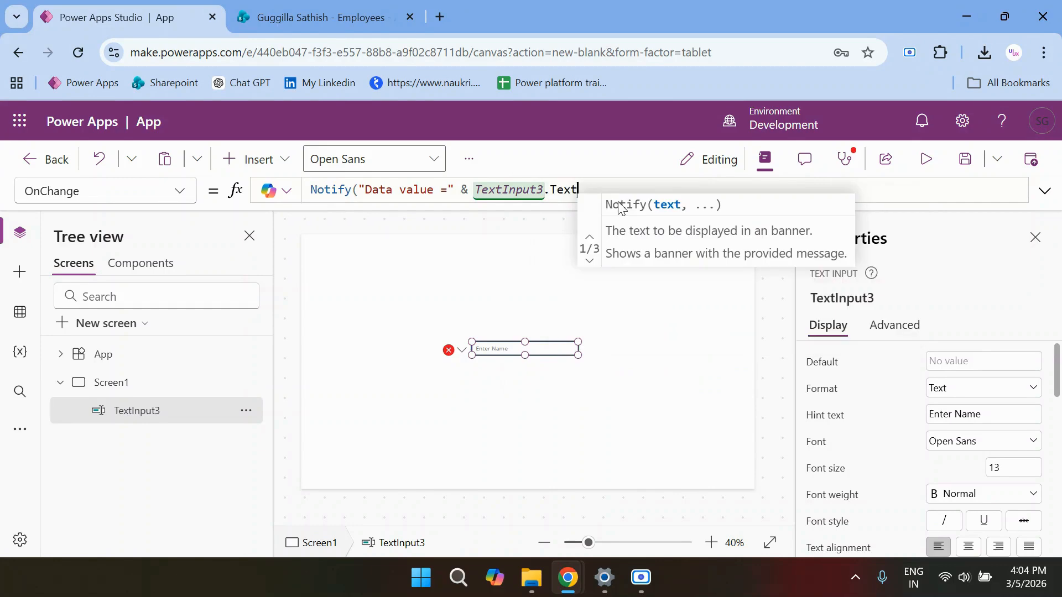
# - Complete the Notify formula with NotificationType.Success and add a space after the equals sign in its message
pyautogui.write(',NotificationType.Success')
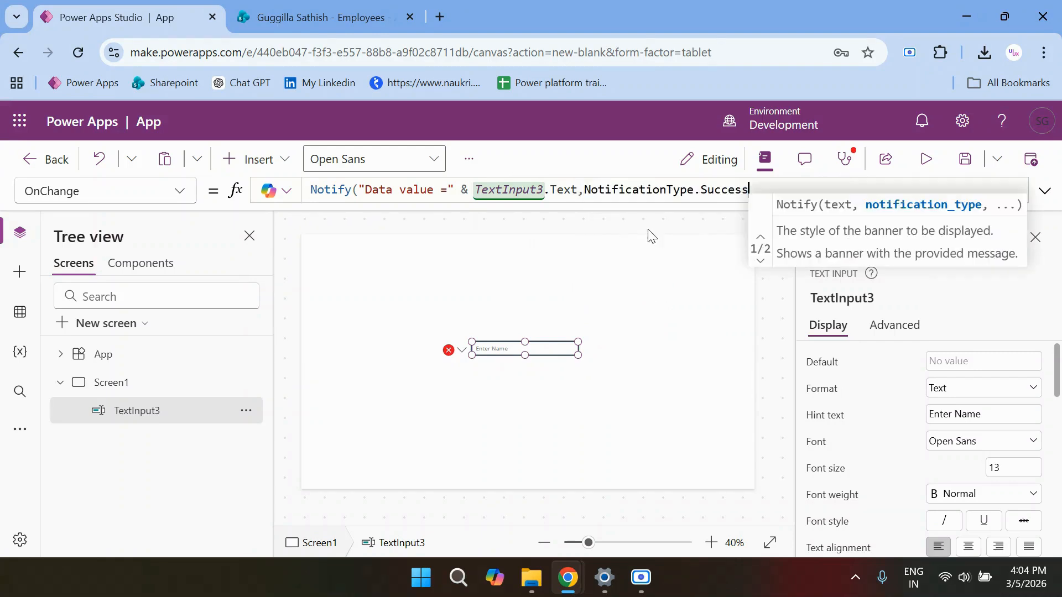
pyautogui.click(648, 233)
pyautogui.write(')')
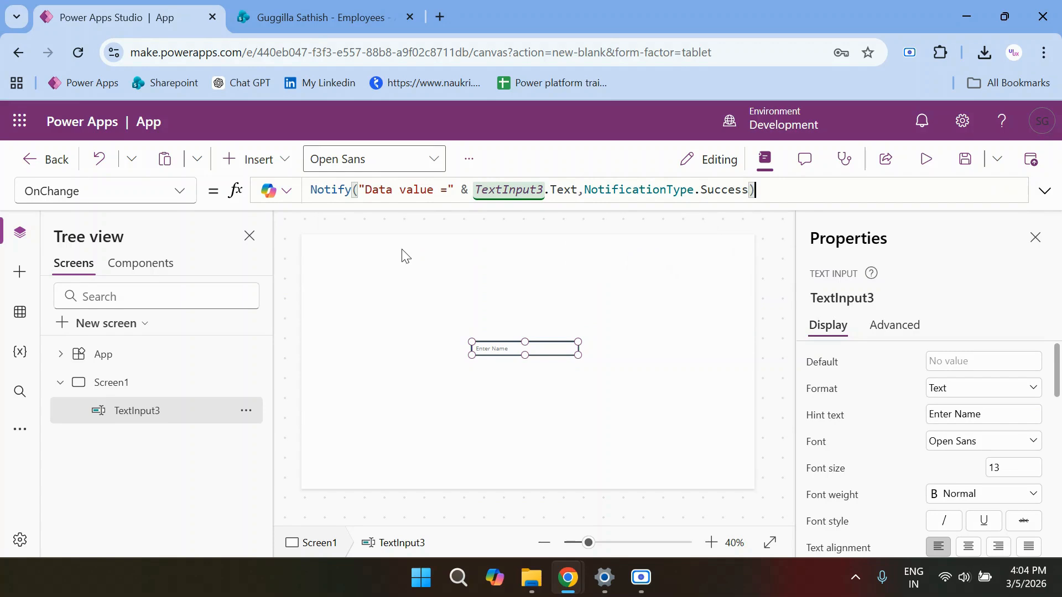
pyautogui.click(446, 190)
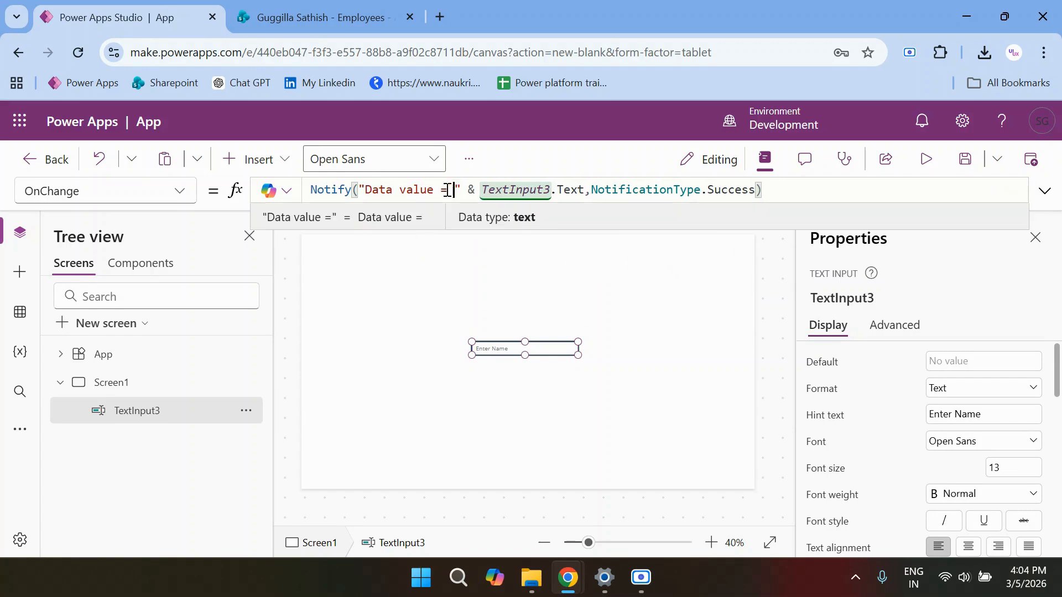
# - Preview the app, enter Test in the text input and leave the field to trigger the notification, then dismiss it and exit the preview
pyautogui.click(927, 160)
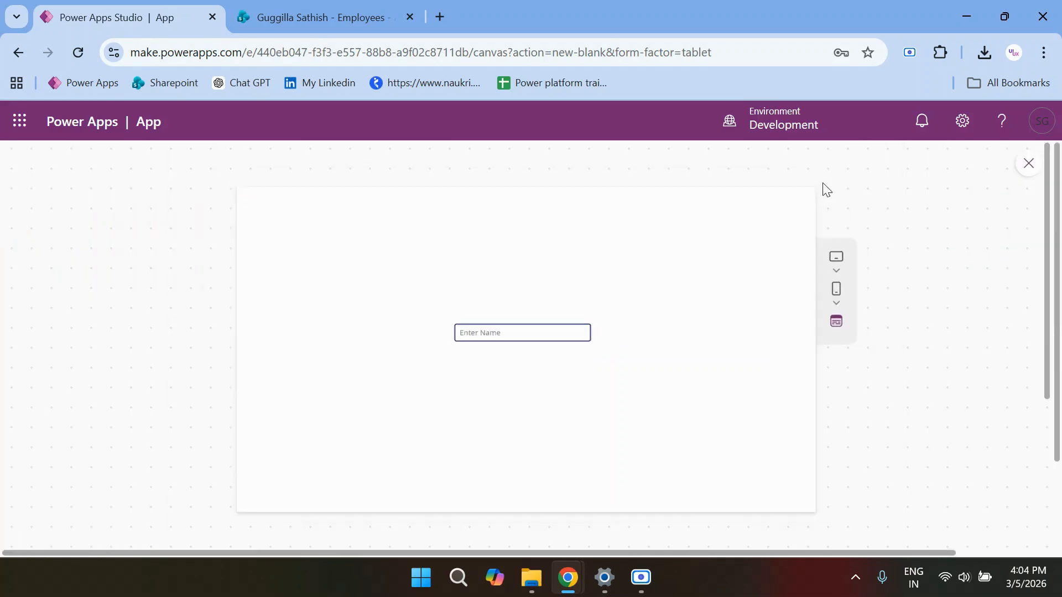
pyautogui.click(517, 332)
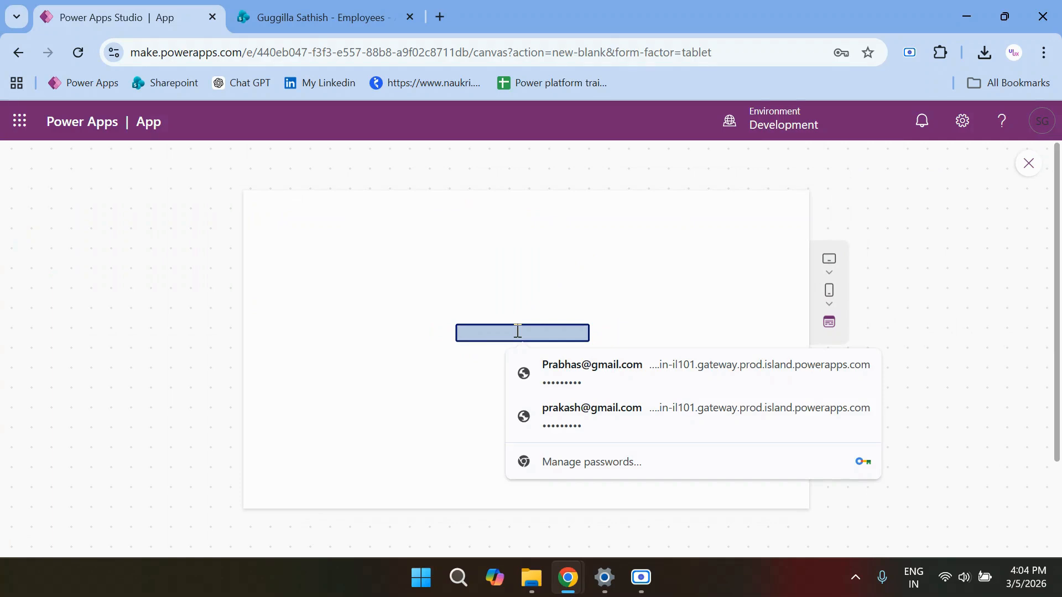
pyautogui.write('•••')
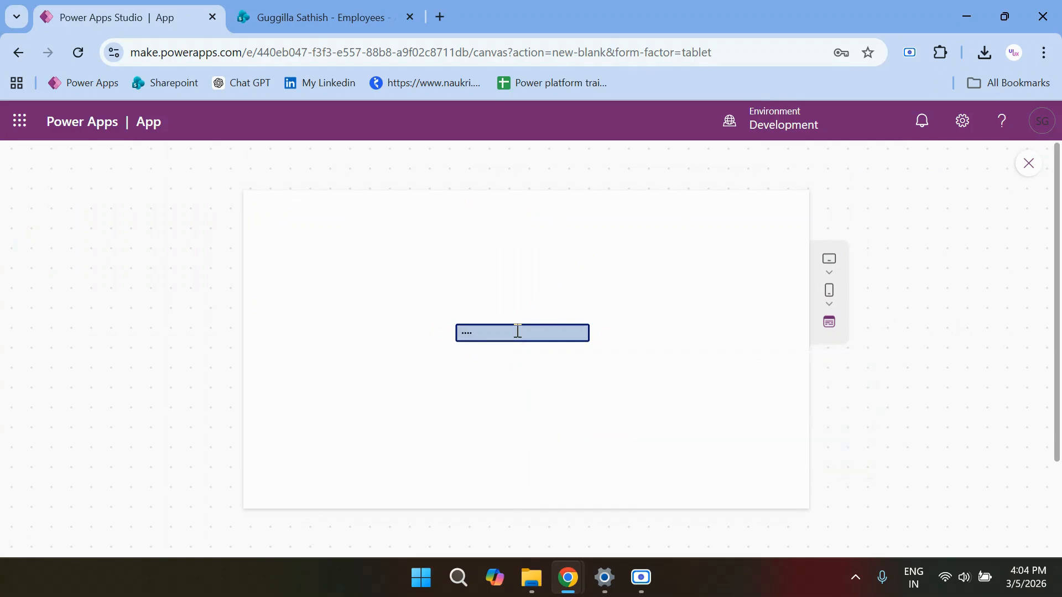
pyautogui.click(501, 424)
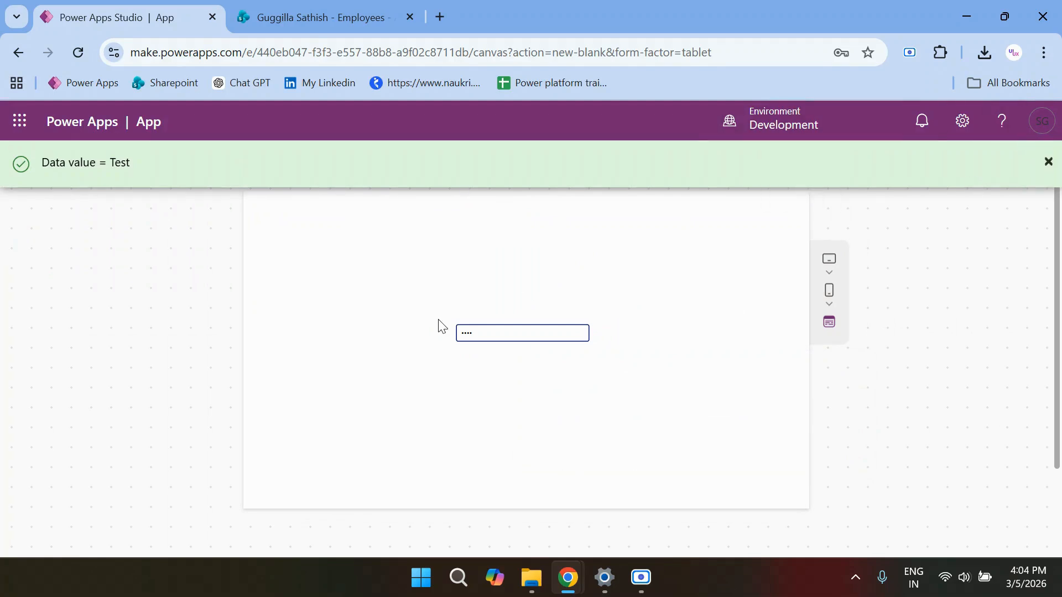
pyautogui.click(1049, 166)
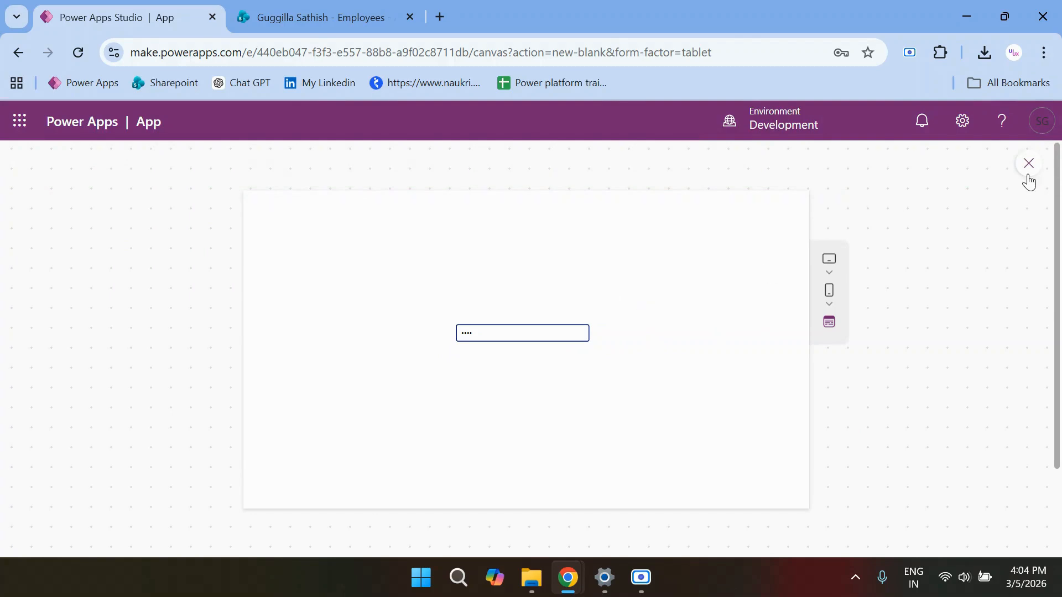
pyautogui.click(1028, 171)
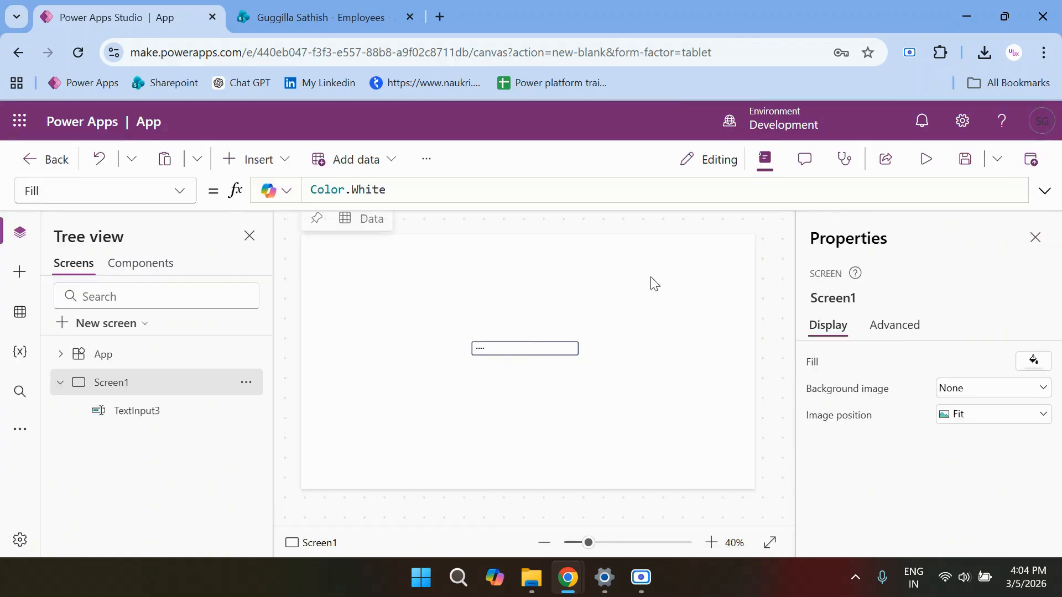
# - Set the Mode property of the text input to TextMode.SingleLine
pyautogui.click(490, 359)
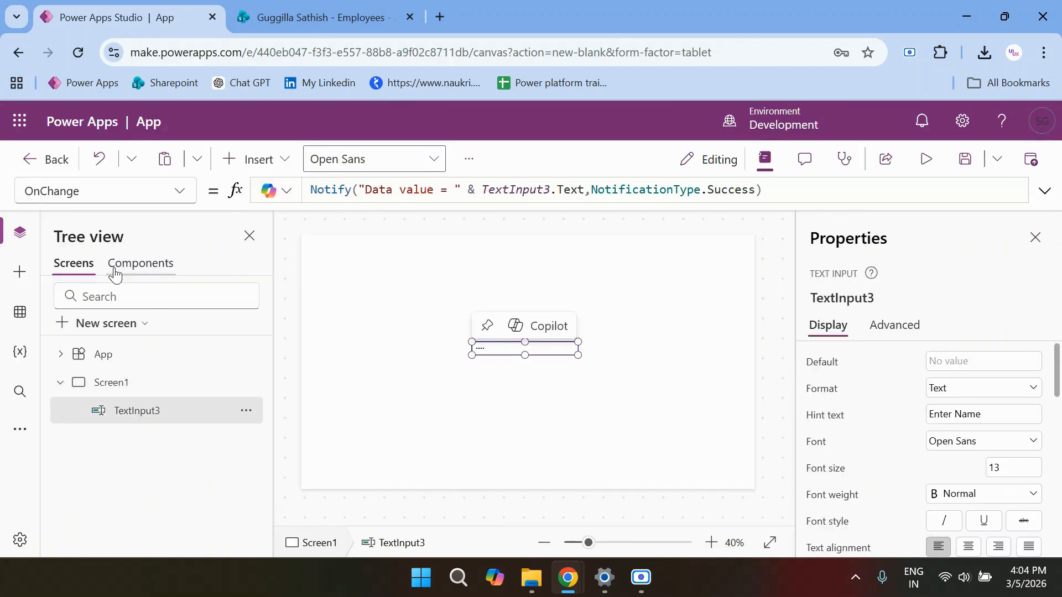
pyautogui.click(138, 194)
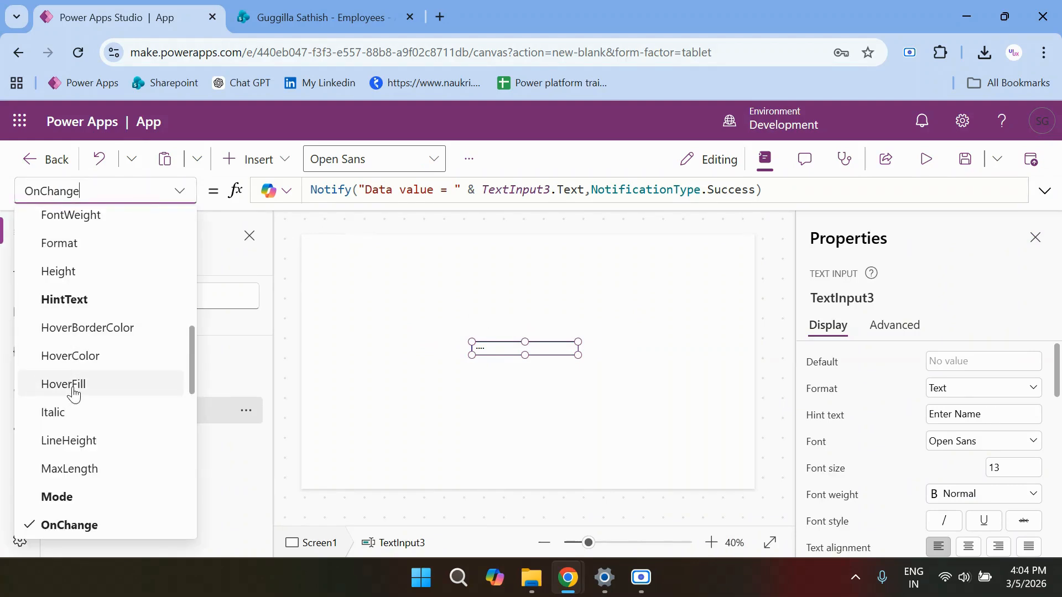
pyautogui.click(57, 497)
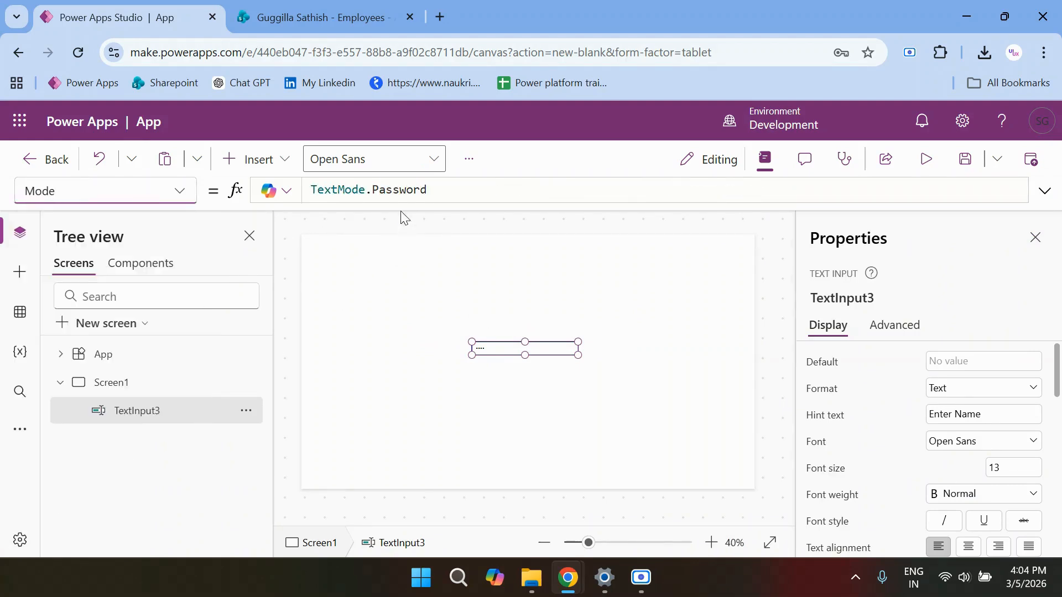
pyautogui.doubleClick(398, 191)
pyautogui.press('BackSpace')
pyautogui.press('BackSpace')
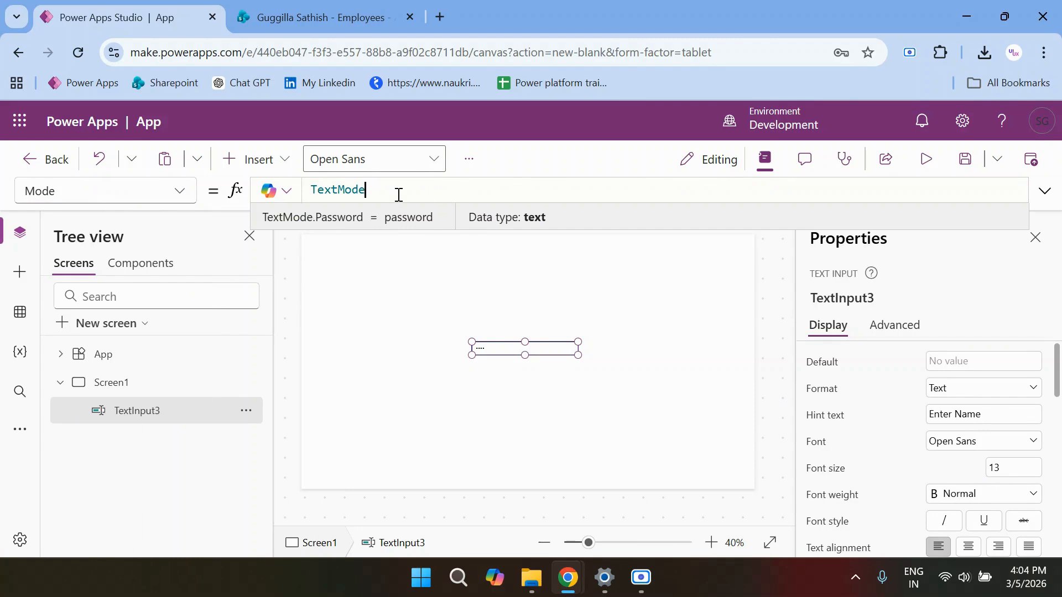
pyautogui.write('.')
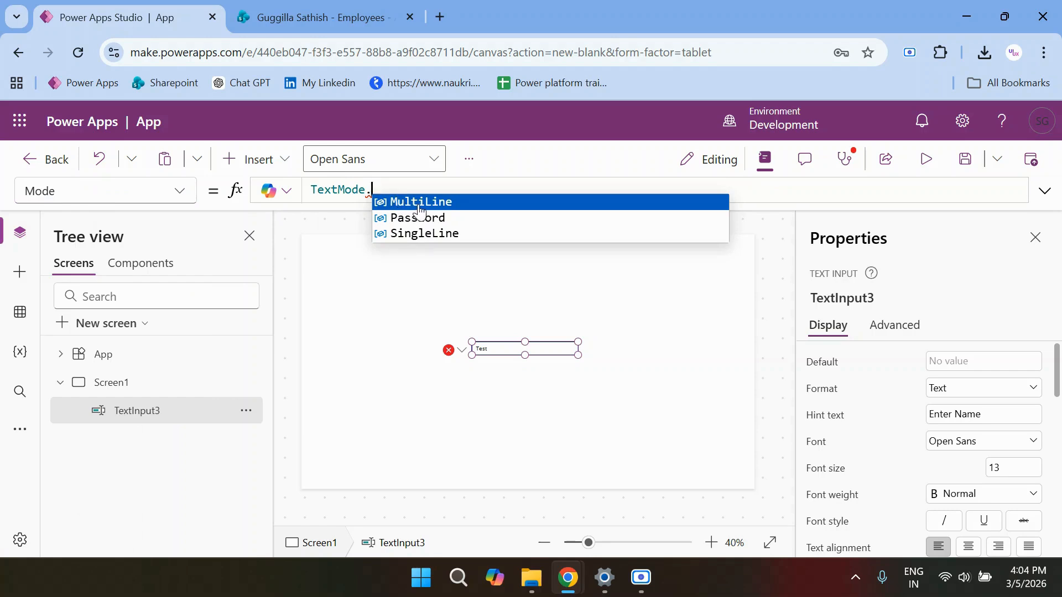
pyautogui.click(418, 234)
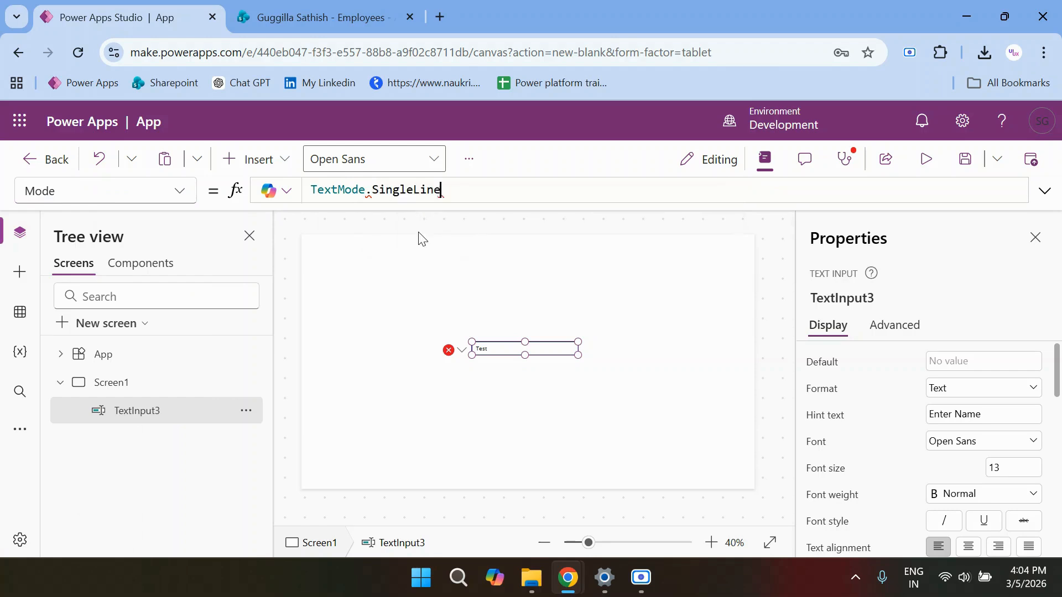
# - Preview the app, append 123 to the text input's content, leave the field and exit the preview
pyautogui.click(917, 169)
pyautogui.click(529, 328)
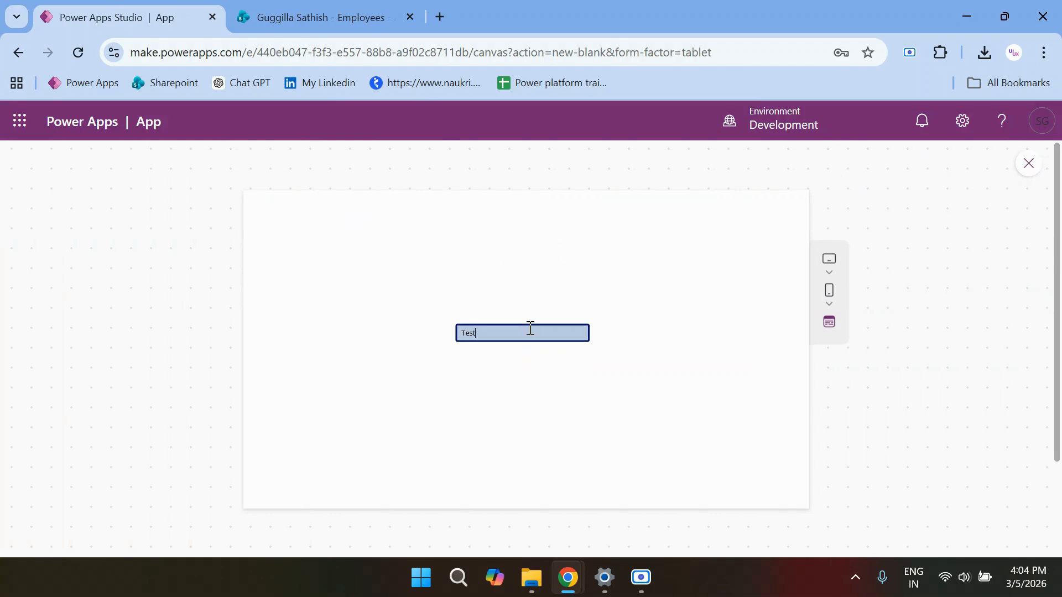
pyautogui.write('123')
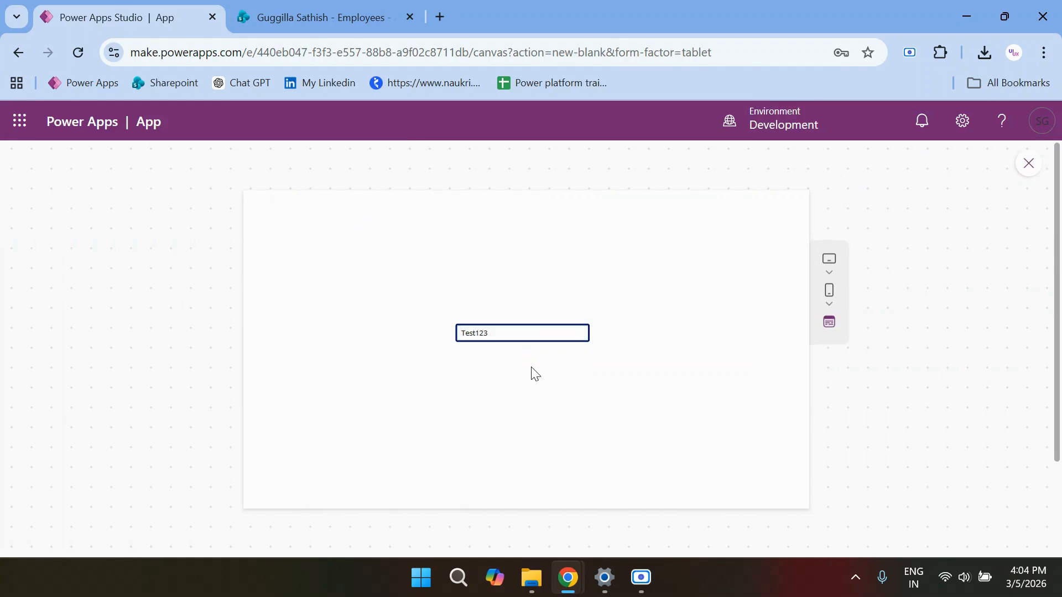
pyautogui.click(506, 370)
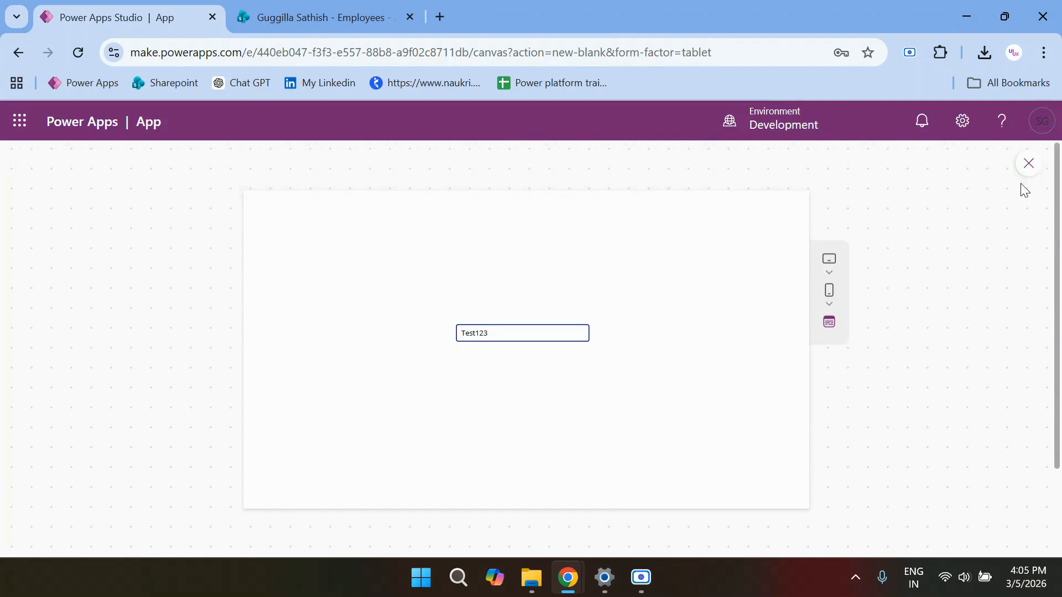
pyautogui.click(1037, 165)
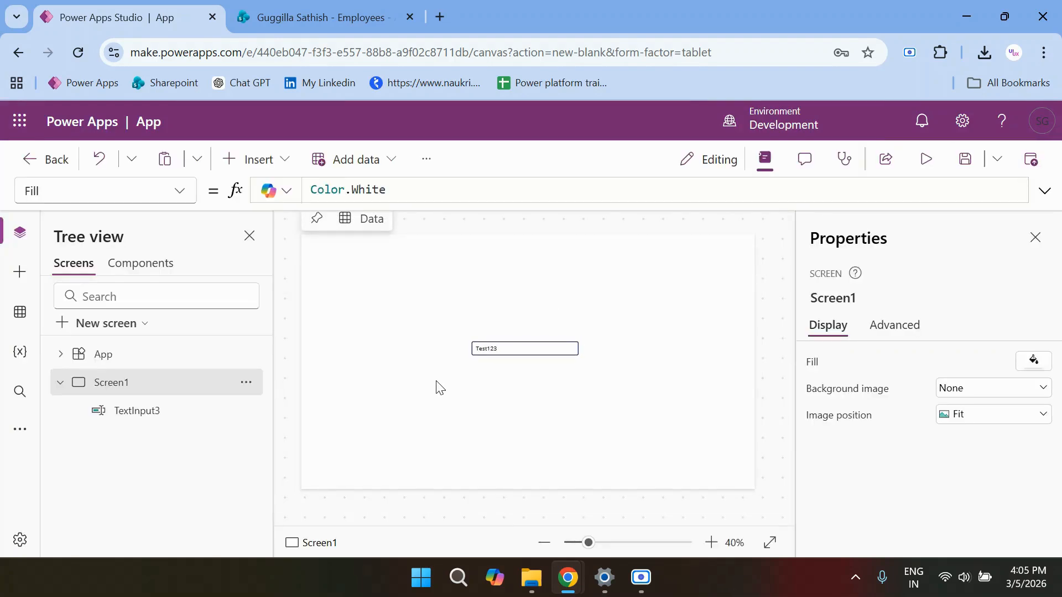
# - Insert a button and place it directly below the text input, left-aligned with it
pyautogui.click(285, 166)
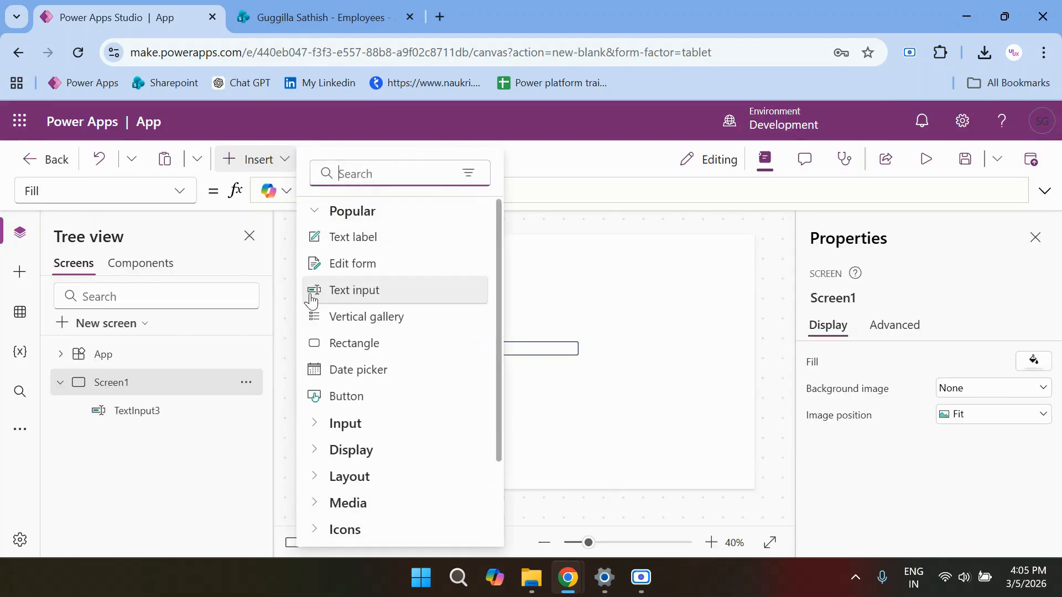
pyautogui.click(346, 394)
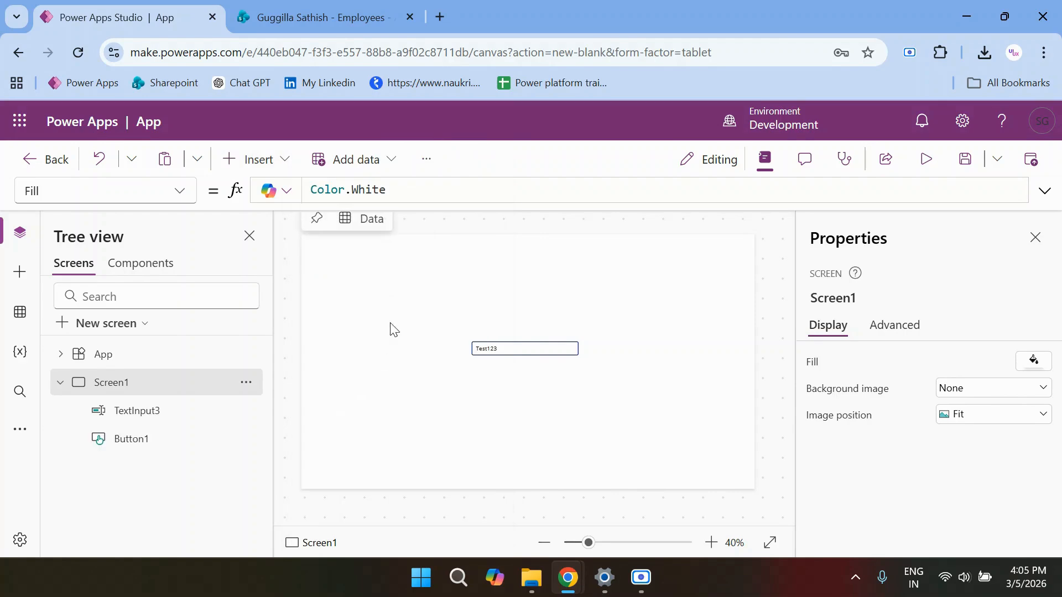
pyautogui.moveTo(346, 251); pyautogui.dragTo(512, 372)
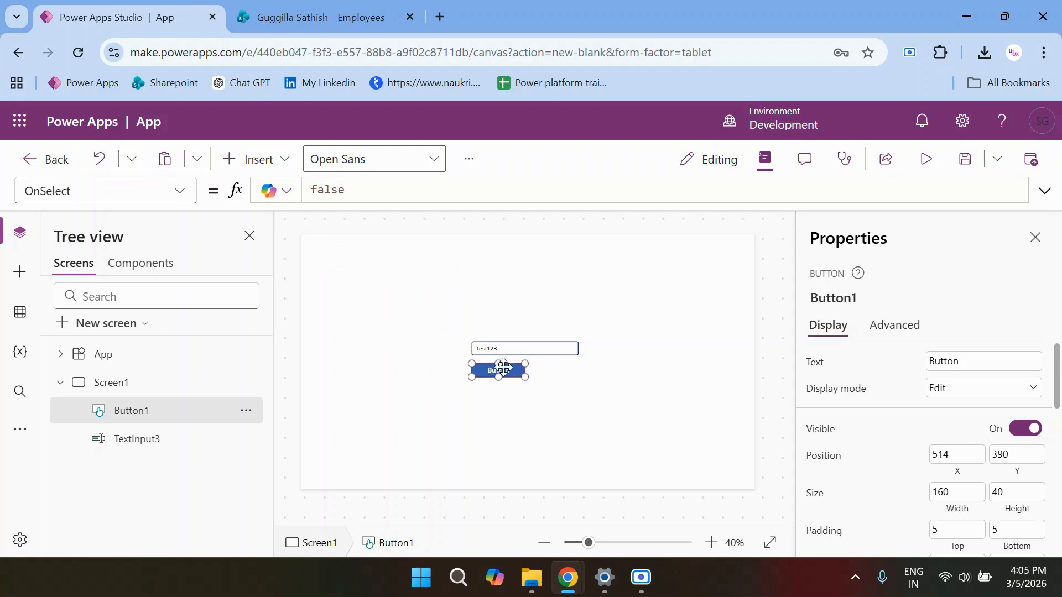
# - Set the new button's text to "Reset text"
pyautogui.moveTo(365, 189); pyautogui.dragTo(284, 194)
pyautogui.moveTo(970, 364); pyautogui.dragTo(911, 373)
pyautogui.write('Res')
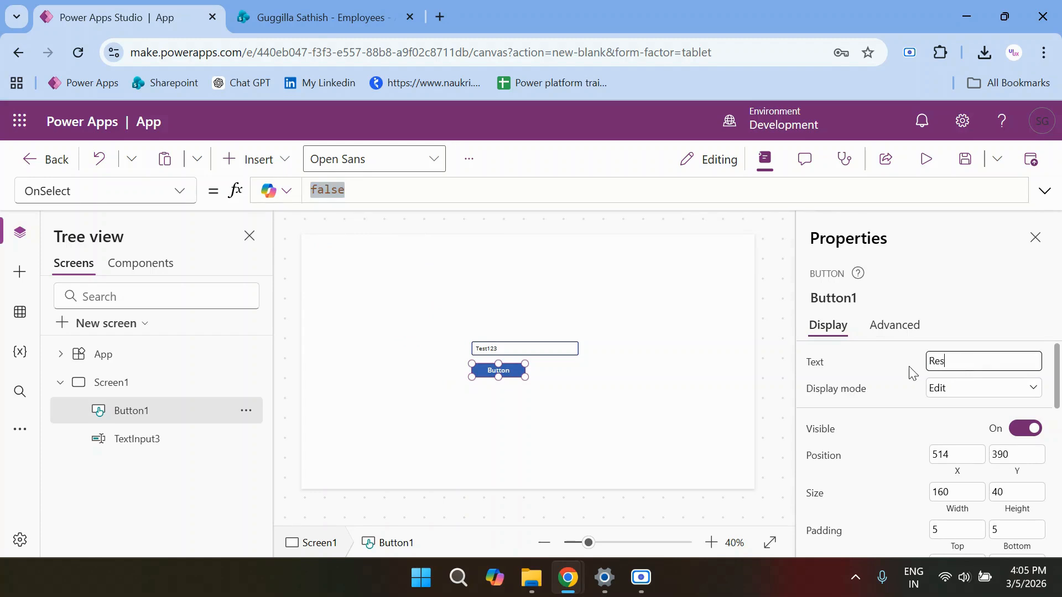
pyautogui.write('et text')
pyautogui.click(728, 372)
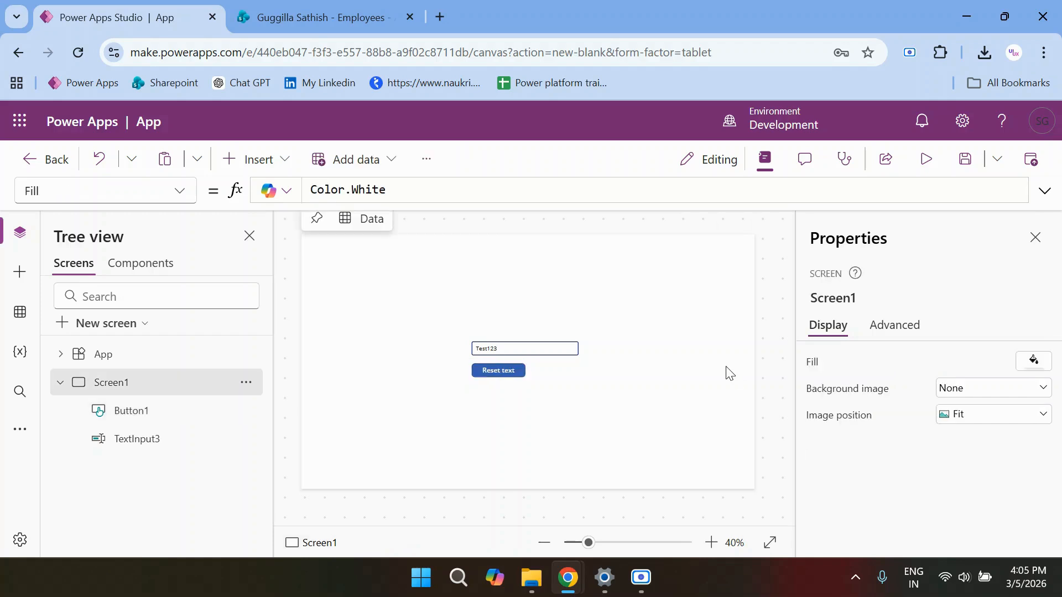
# - Replace the OnSelect formula of the Reset text button with Reset(TextInput3)
pyautogui.click(505, 367)
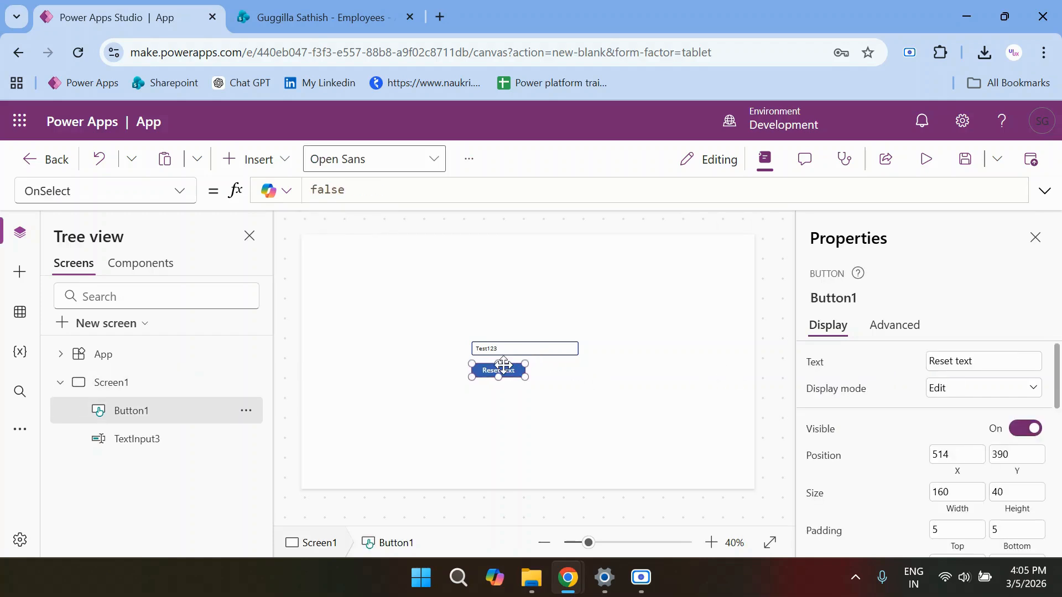
pyautogui.click(365, 189)
pyautogui.press('BackSpace')
pyautogui.press('BackSpace')
pyautogui.press('BackSpace')
pyautogui.press('BackSpace')
pyautogui.press('BackSpace')
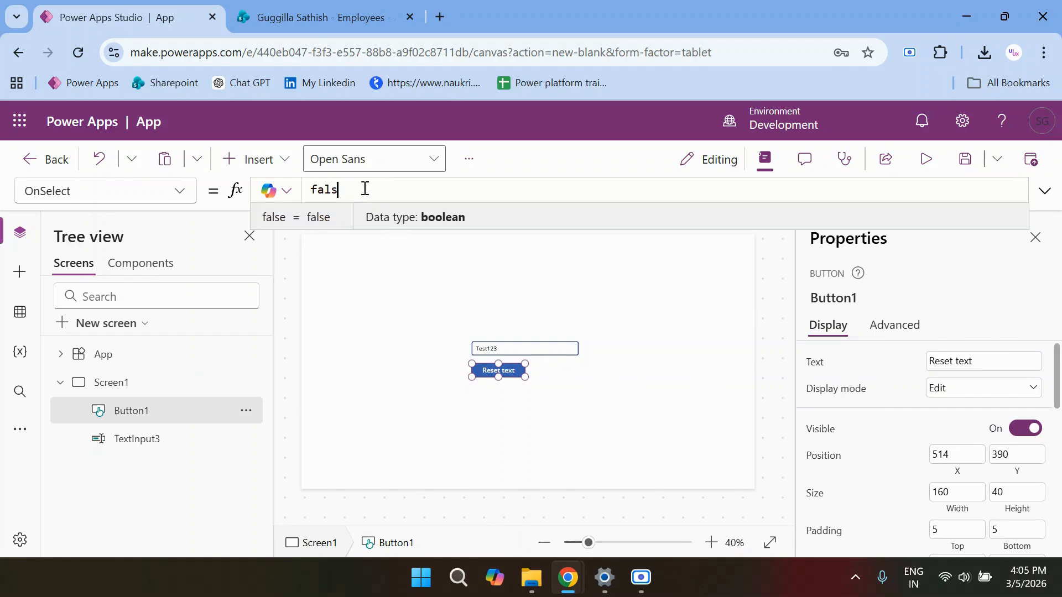
pyautogui.write('Rese')
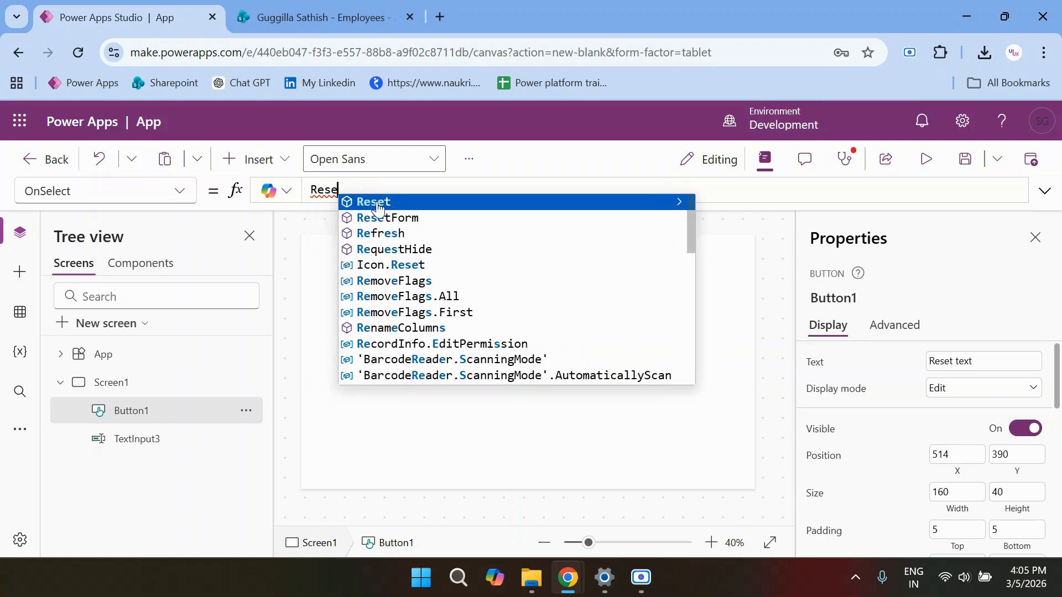
pyautogui.click(380, 208)
pyautogui.write('Te')
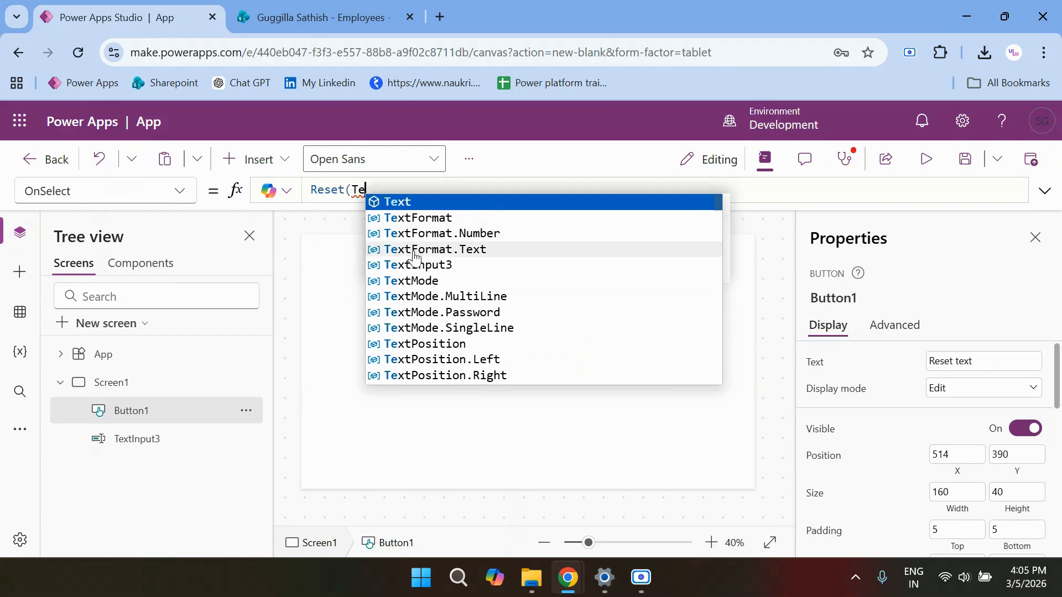
pyautogui.click(416, 265)
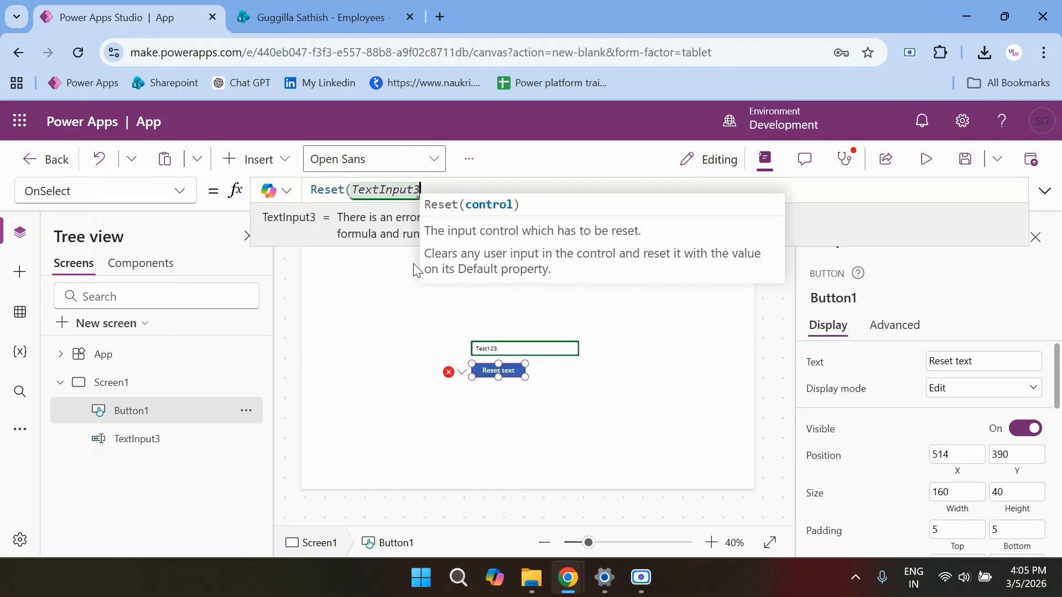
pyautogui.write(')')
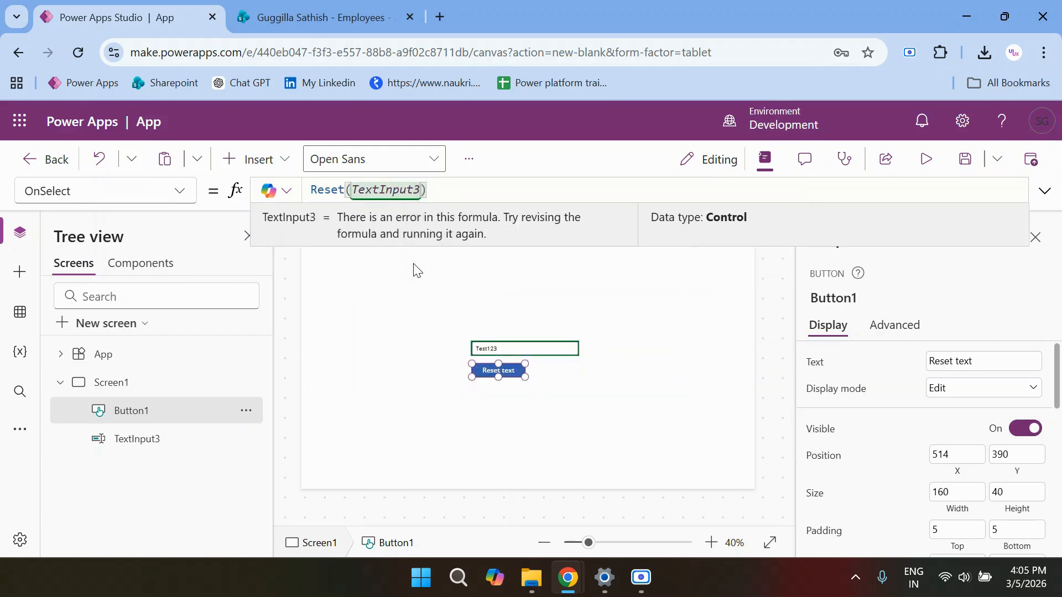
# - Preview the app, run the Reset text button to clear the text input and exit the preview
pyautogui.click(919, 170)
pyautogui.click(490, 368)
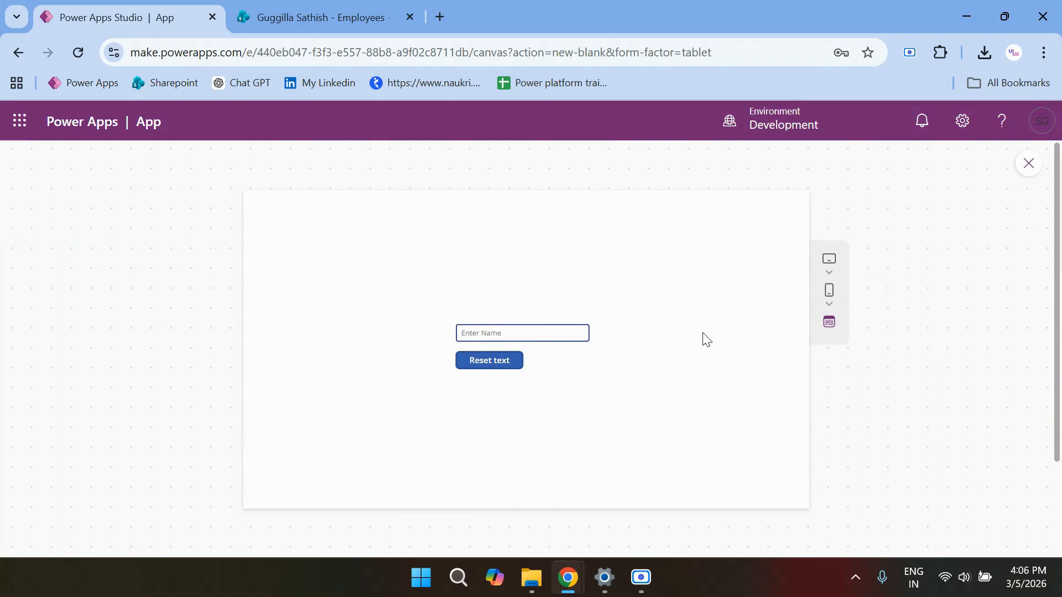
pyautogui.click(1028, 163)
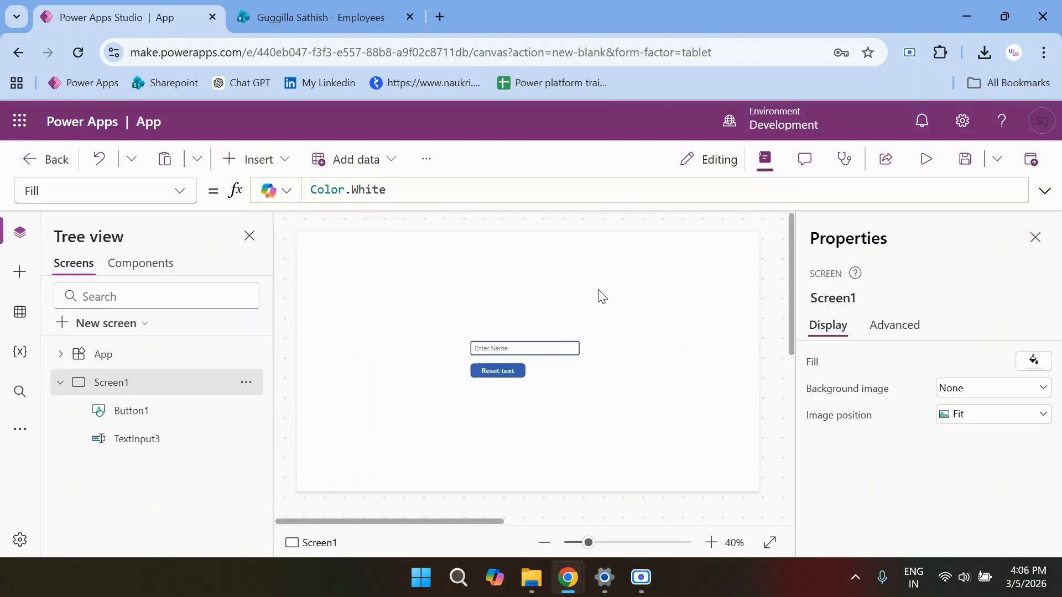
# - Open the Reset text button's DisplayMode property and clear its existing formula
pyautogui.click(515, 349)
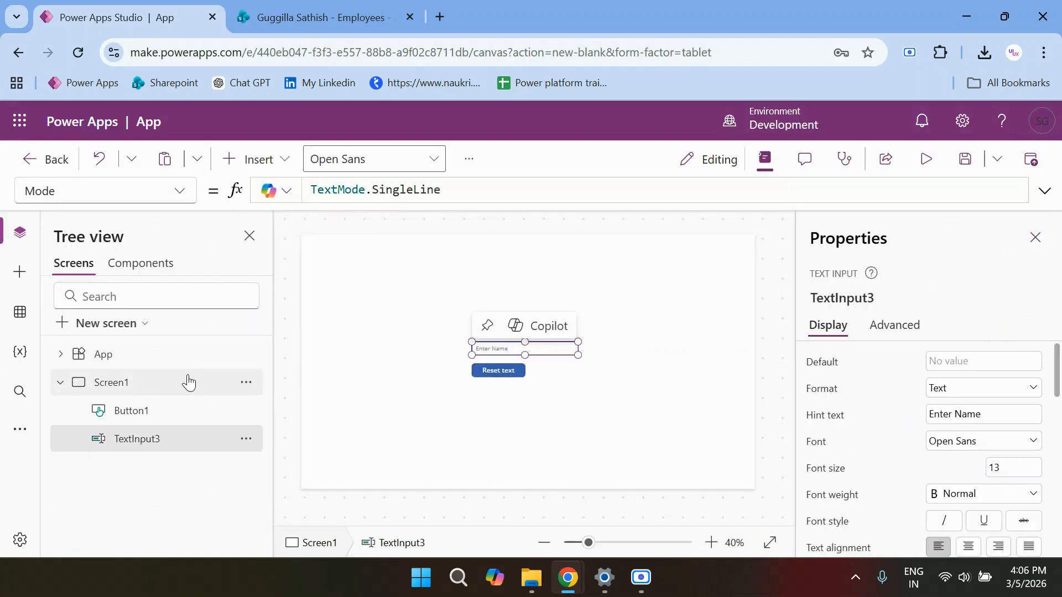
pyautogui.click(493, 369)
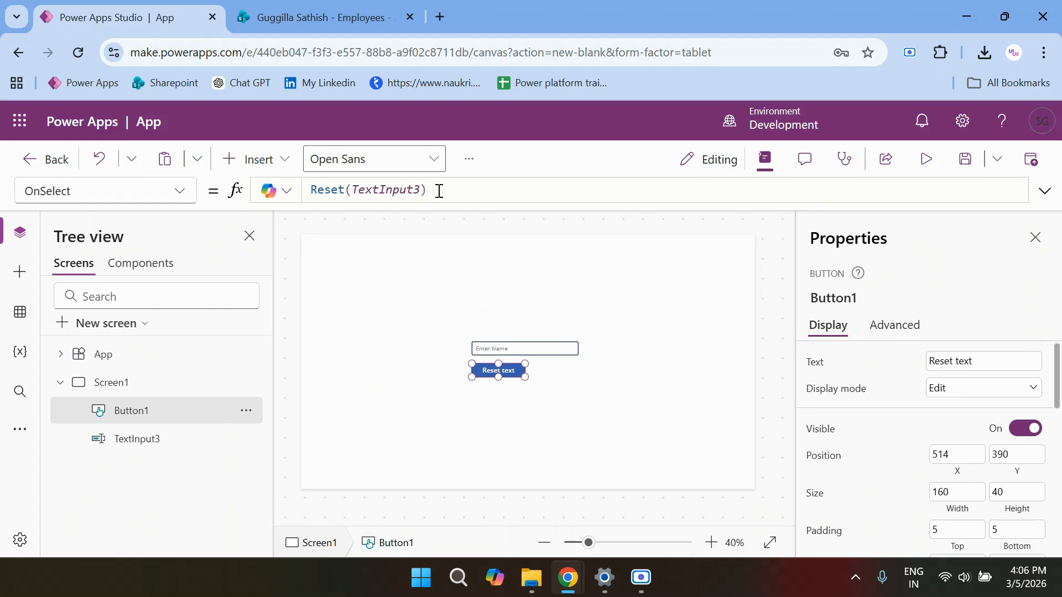
pyautogui.click(177, 196)
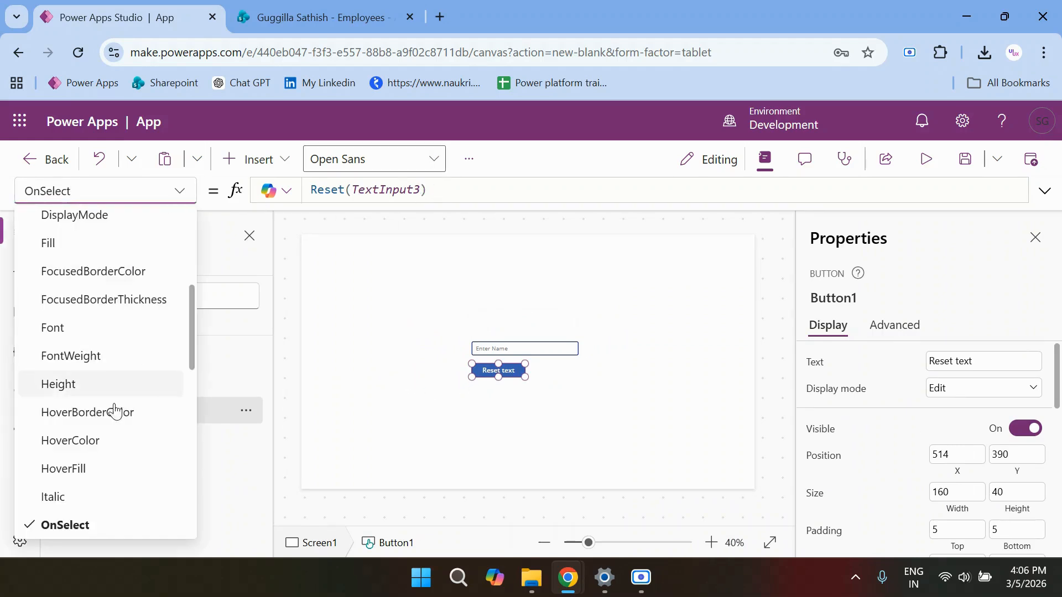
pyautogui.scroll(-5, 114, 415)
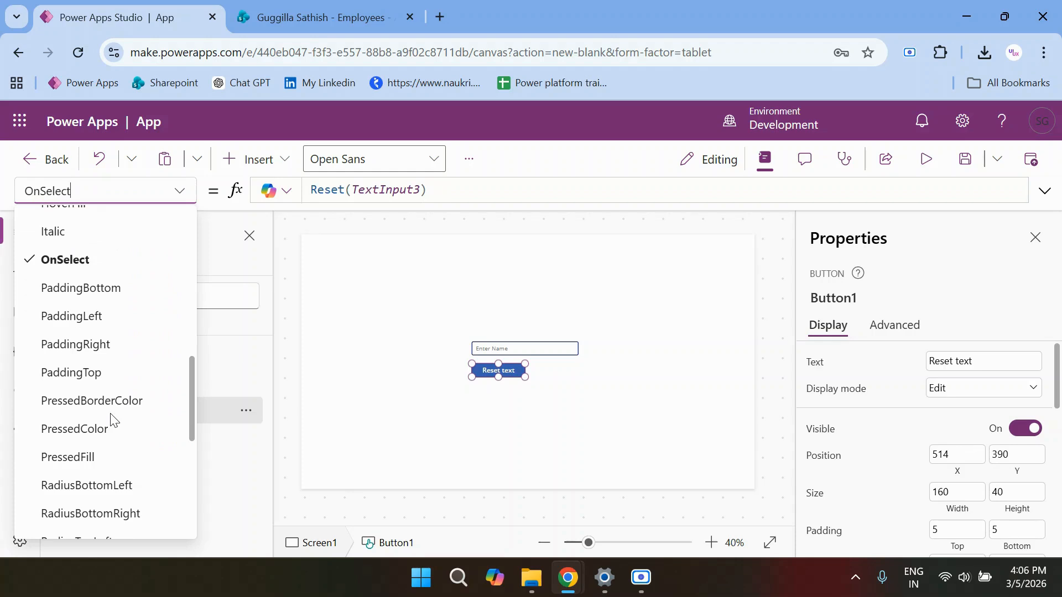
pyautogui.scroll(-1, 114, 420)
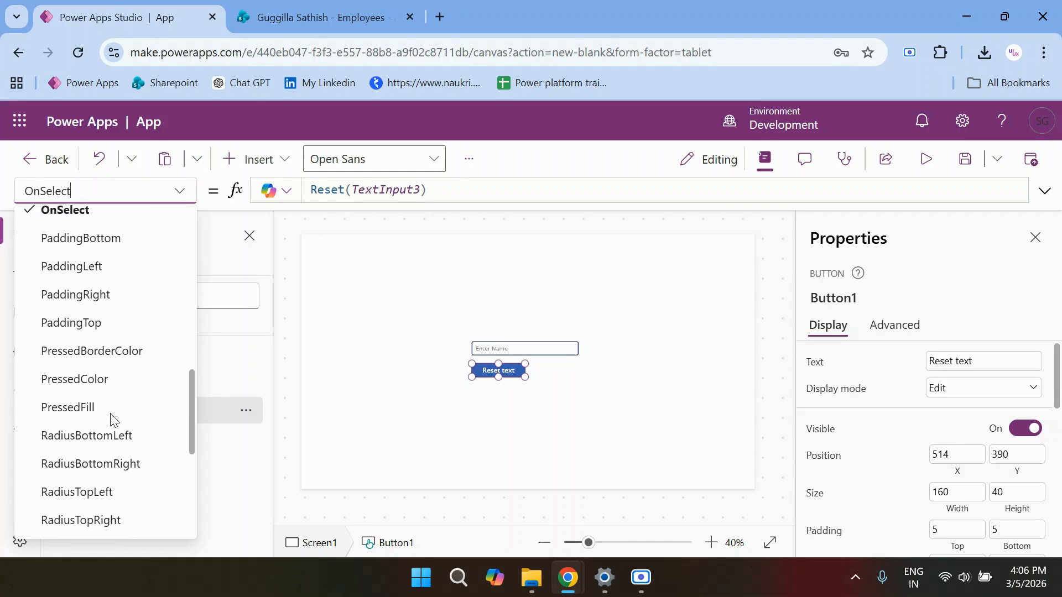
pyautogui.scroll(-2, 113, 420)
pyautogui.scroll(10, 113, 420)
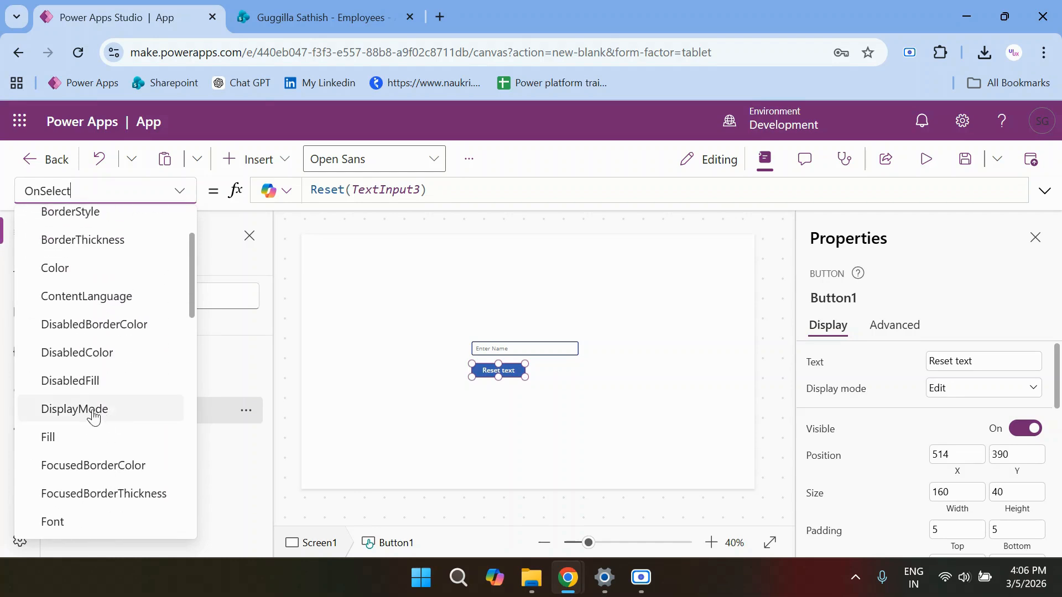
pyautogui.click(91, 416)
pyautogui.click(429, 186)
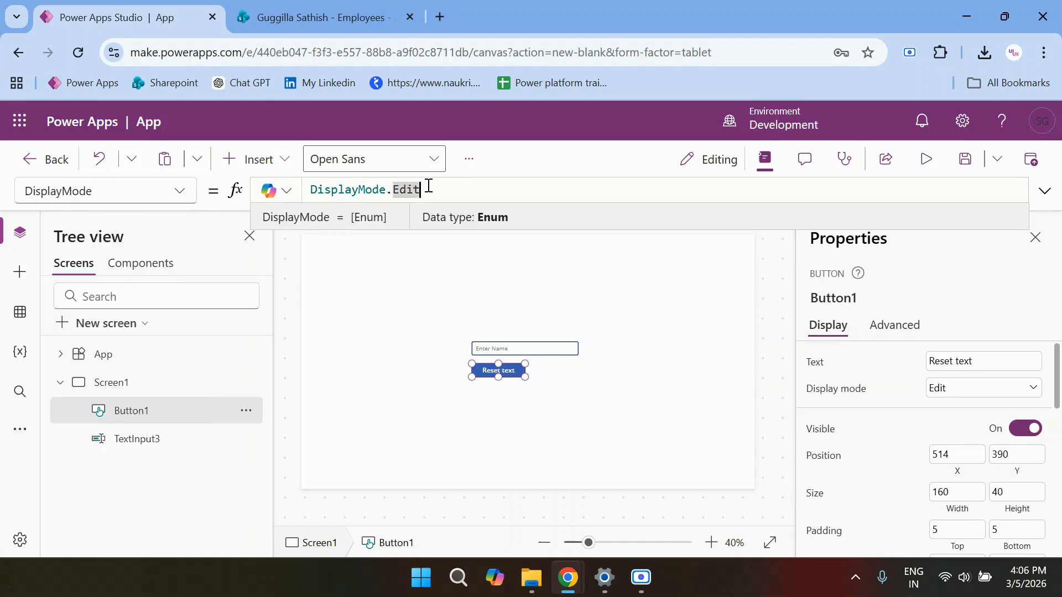
pyautogui.press('BackSpace')
pyautogui.press('BackSpace')
pyautogui.press('BackSpace')
pyautogui.press('BackSpace')
pyautogui.press('BackSpace')
pyautogui.press('BackSpace')
pyautogui.press('BackSpace')
pyautogui.press('BackSpace')
pyautogui.press('BackSpace')
pyautogui.press('BackSpace')
pyautogui.press('BackSpace')
pyautogui.press('BackSpace')
pyautogui.press('BackSpace')
pyautogui.press('BackSpace')
pyautogui.press('BackSpace')
pyautogui.press('BackSpace')
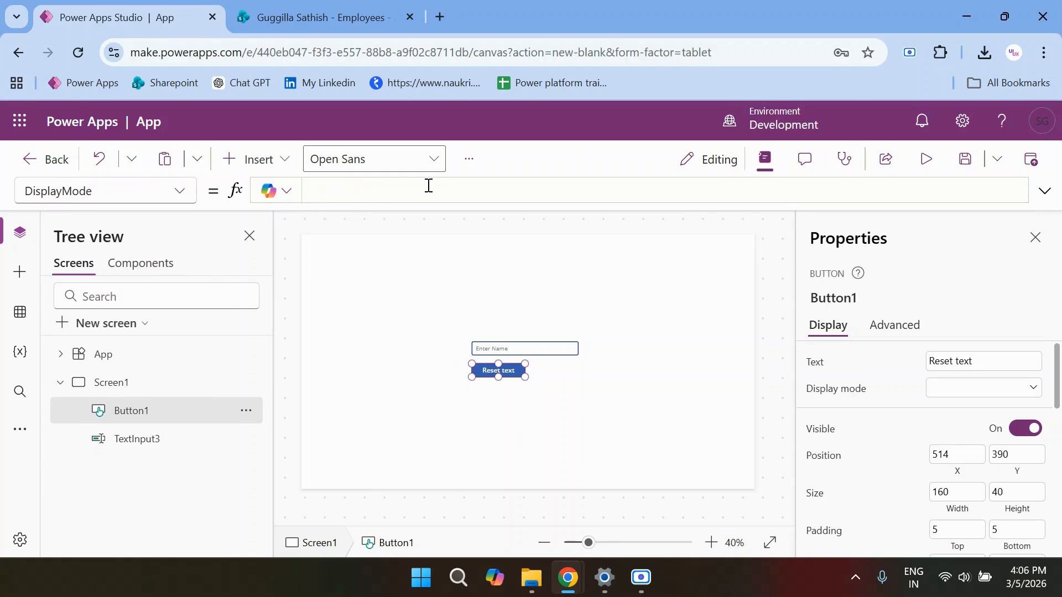
# - Begin the Reset text button's DisplayMode formula with an If whose condition is IsBlank on TextInput3.Text
pyautogui.write('if')
pyautogui.click(402, 203)
pyautogui.write('is')
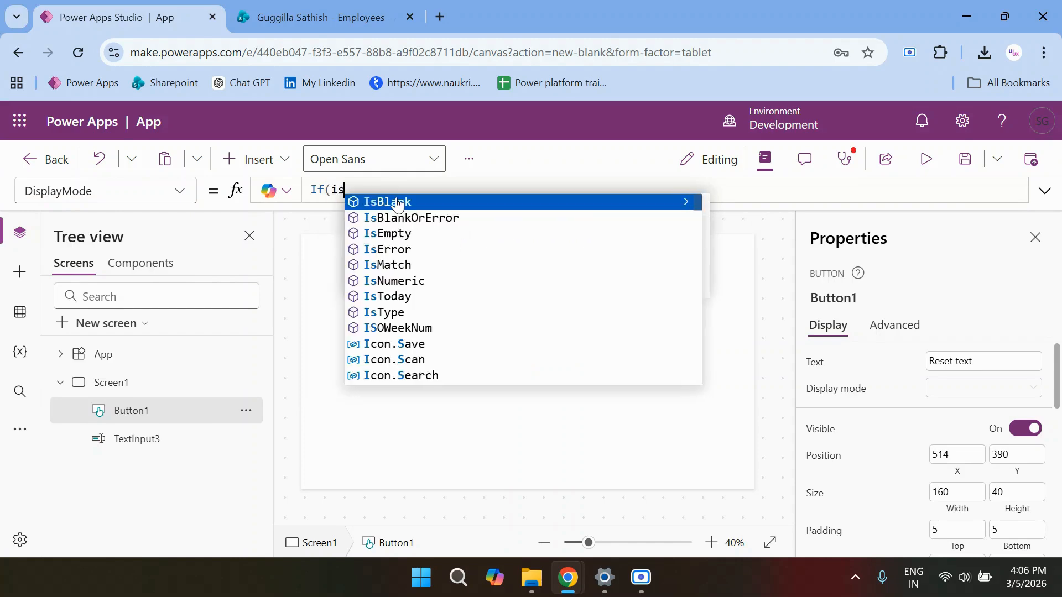
pyautogui.click(401, 203)
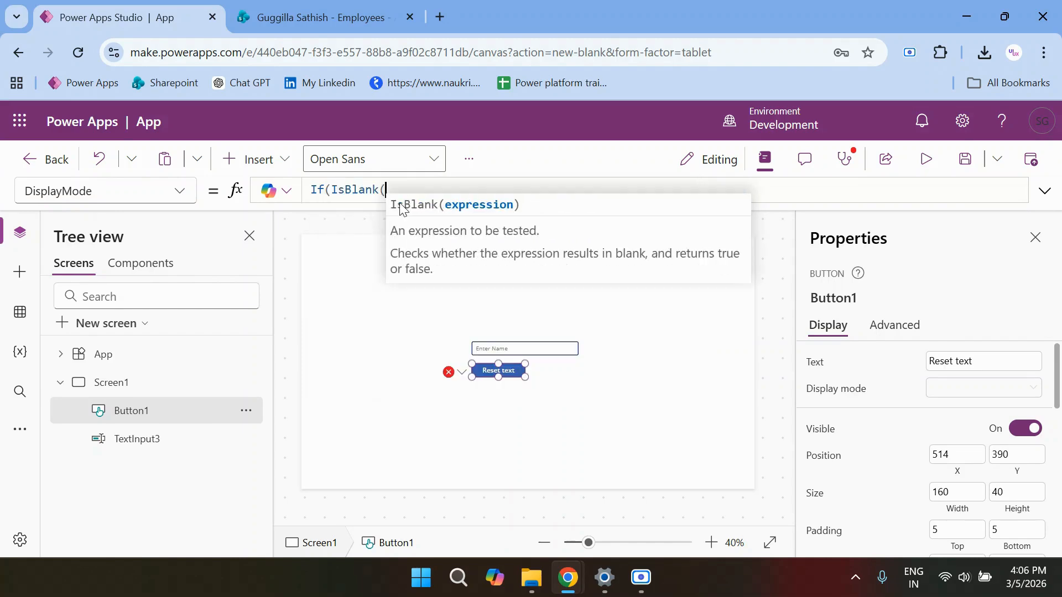
pyautogui.write('text')
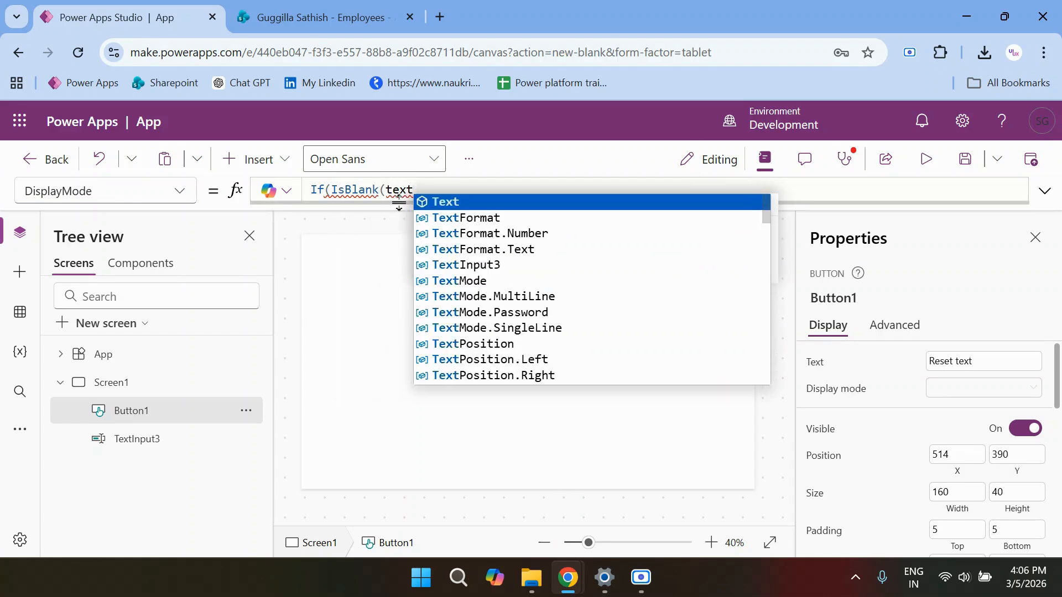
pyautogui.click(453, 267)
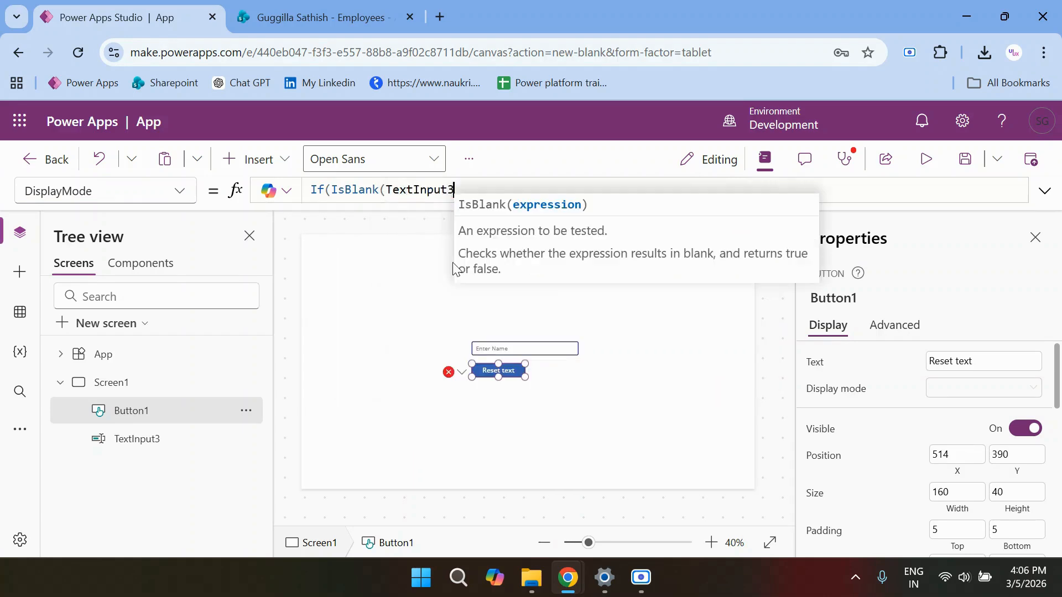
pyautogui.write('.')
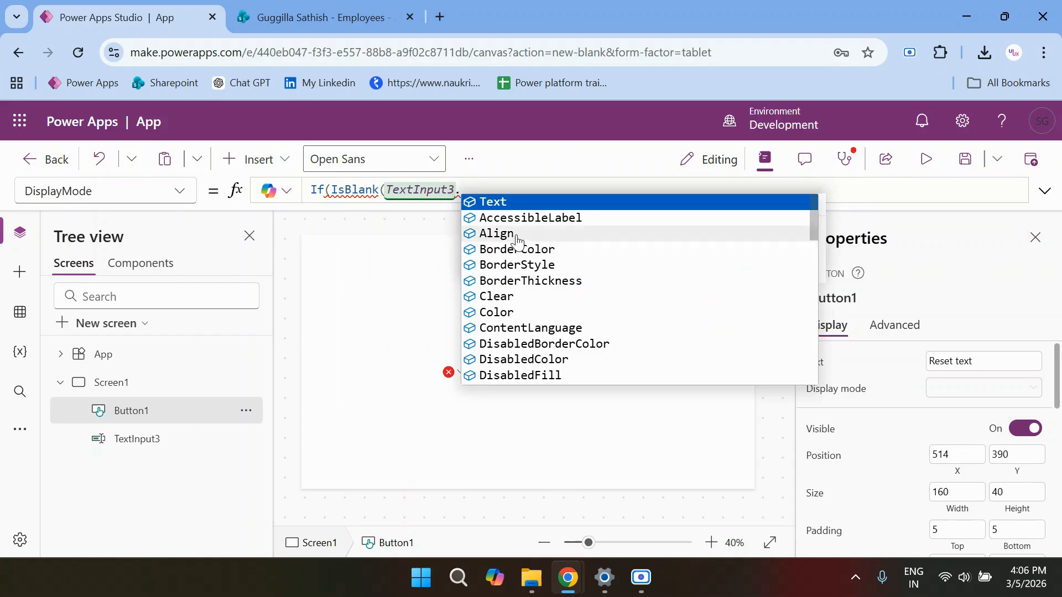
pyautogui.click(530, 204)
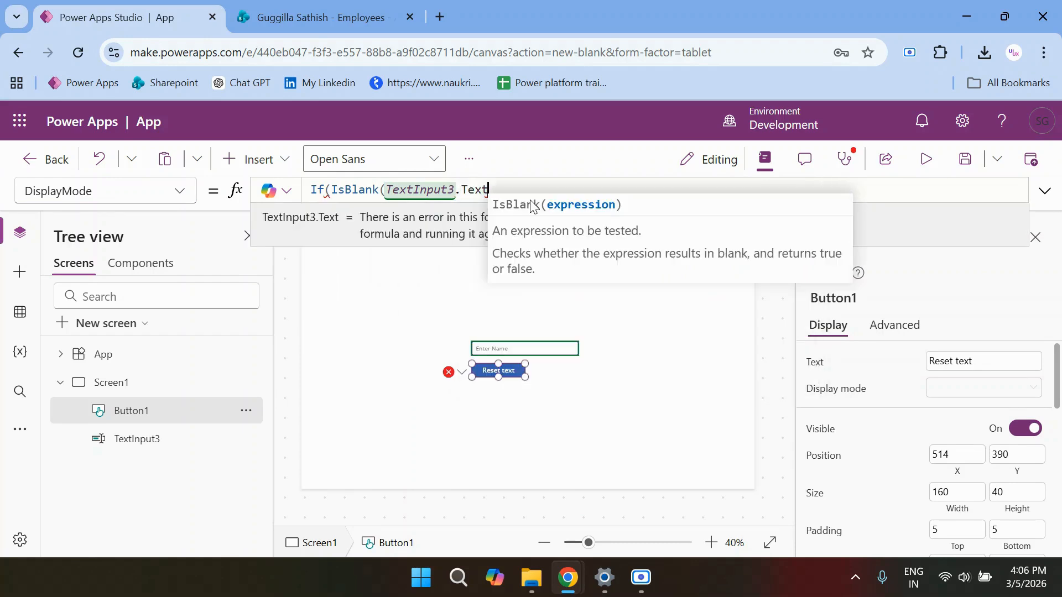
pyautogui.write('),')
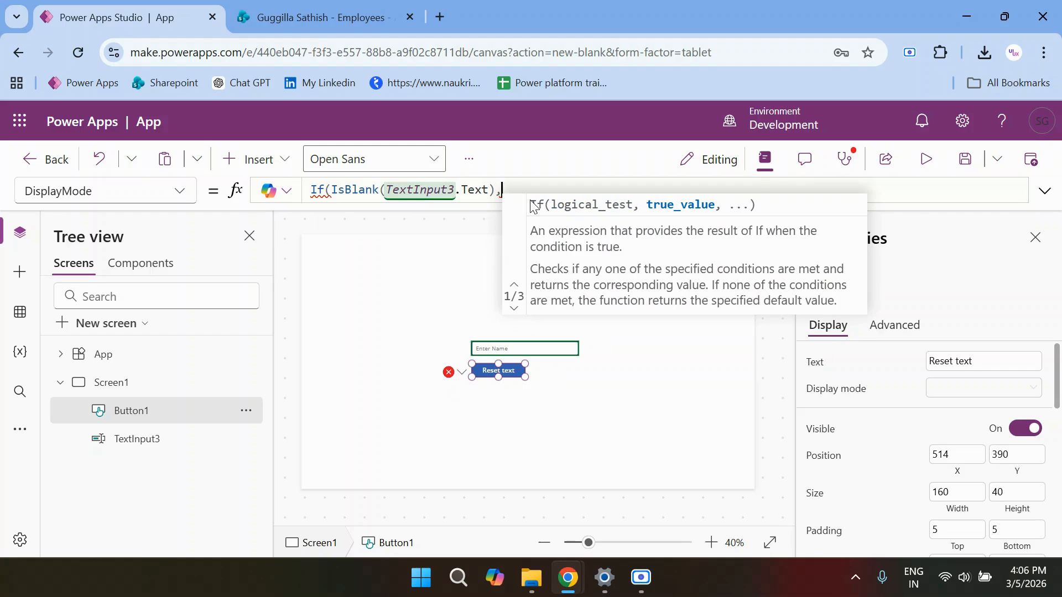
pyautogui.press('BackSpace')
pyautogui.press('BackSpace')
pyautogui.write(',')
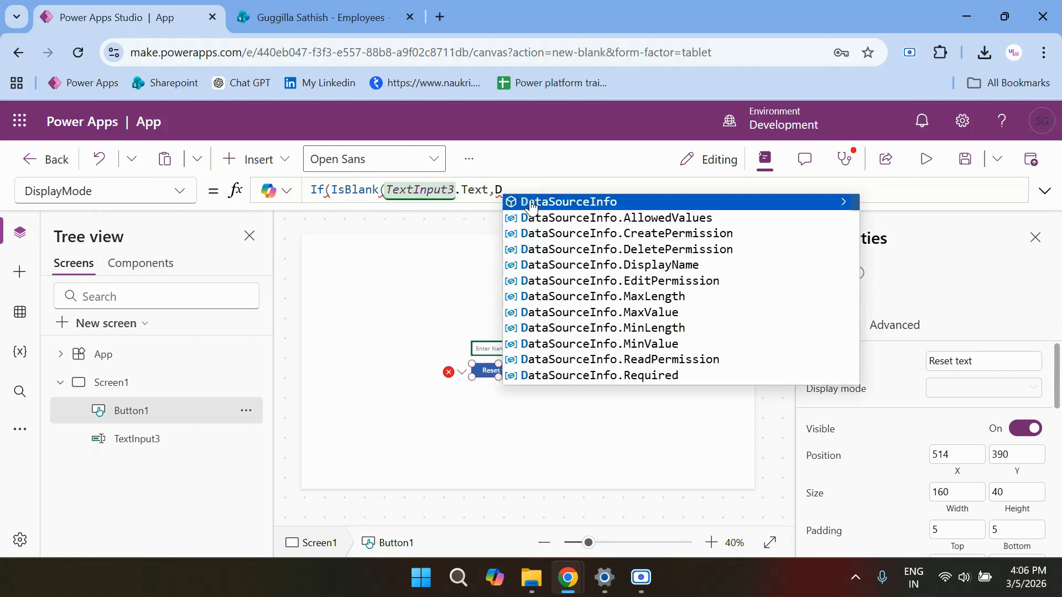
# - Complete the formula as If(IsBlank(TextInput3.Text),DisplayMode.Disabled,DisplayMode.Edit), closing both functions' parentheses
pyautogui.write('Di')
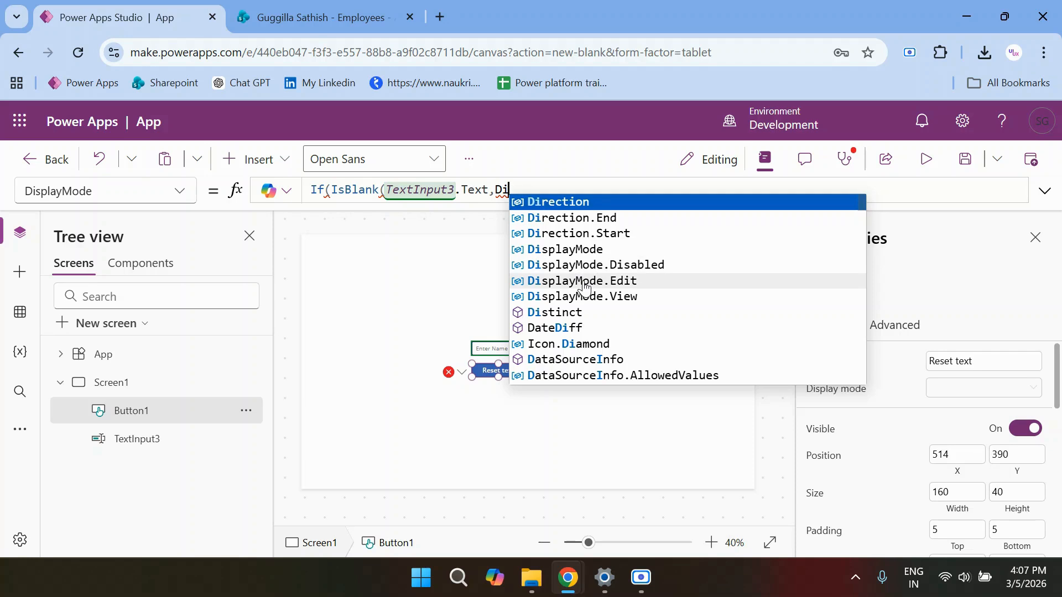
pyautogui.click(587, 265)
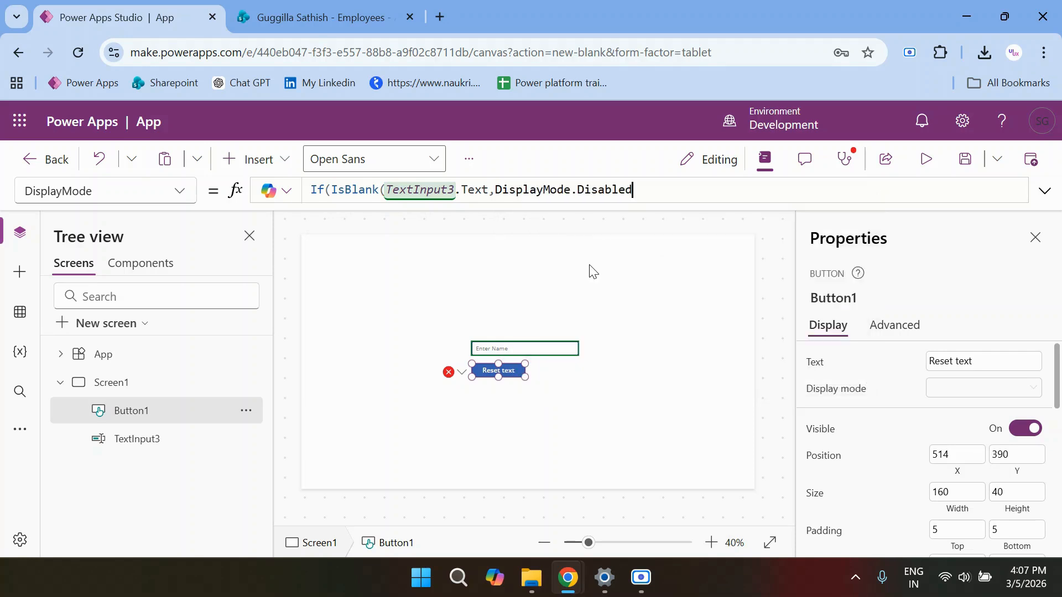
pyautogui.write(',')
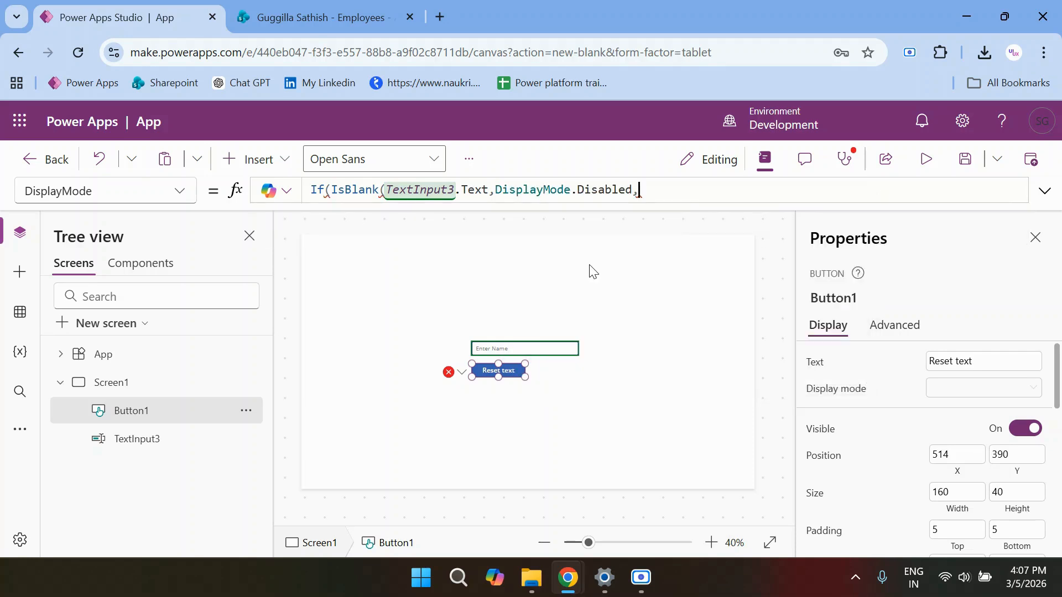
pyautogui.write('Dis')
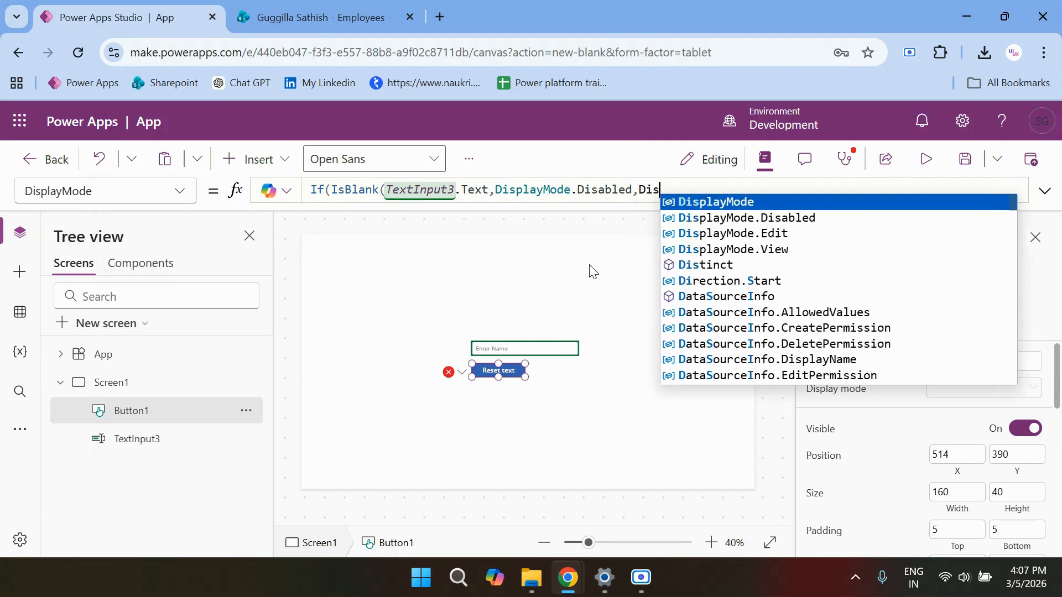
pyautogui.click(746, 234)
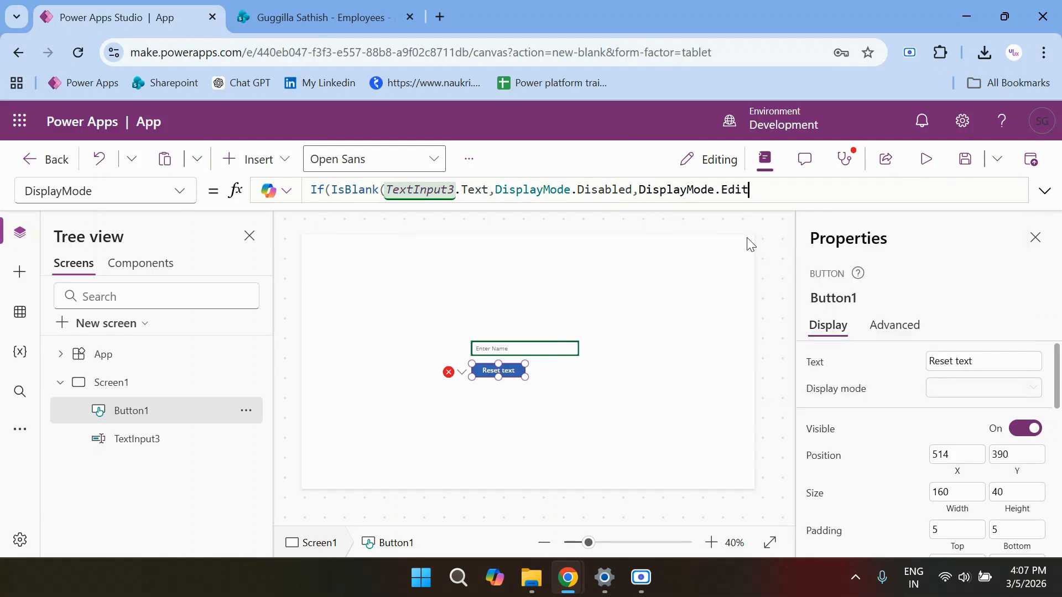
pyautogui.write(')')
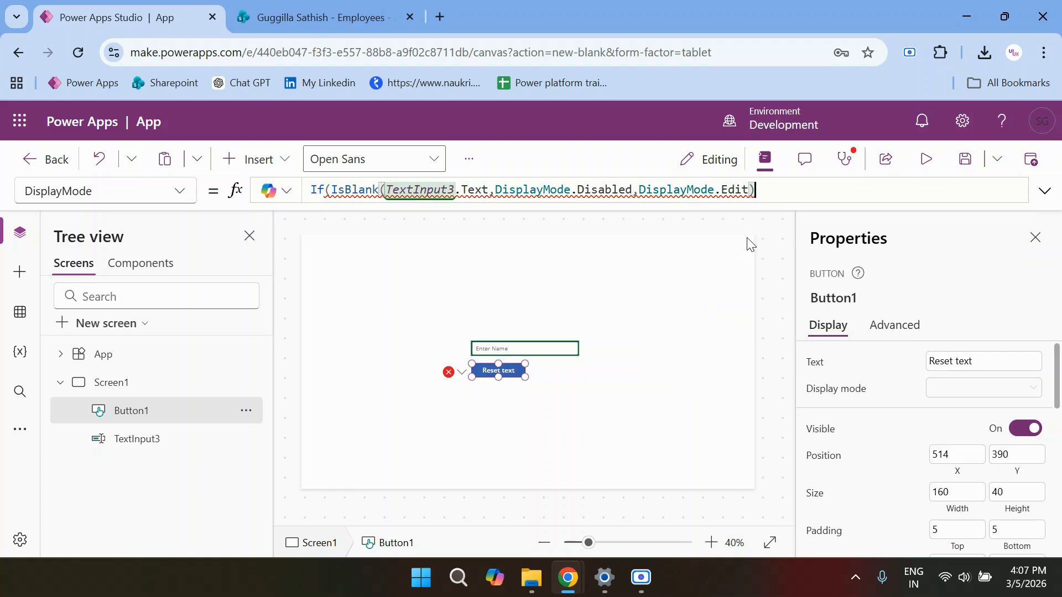
pyautogui.click(488, 190)
pyautogui.write(')')
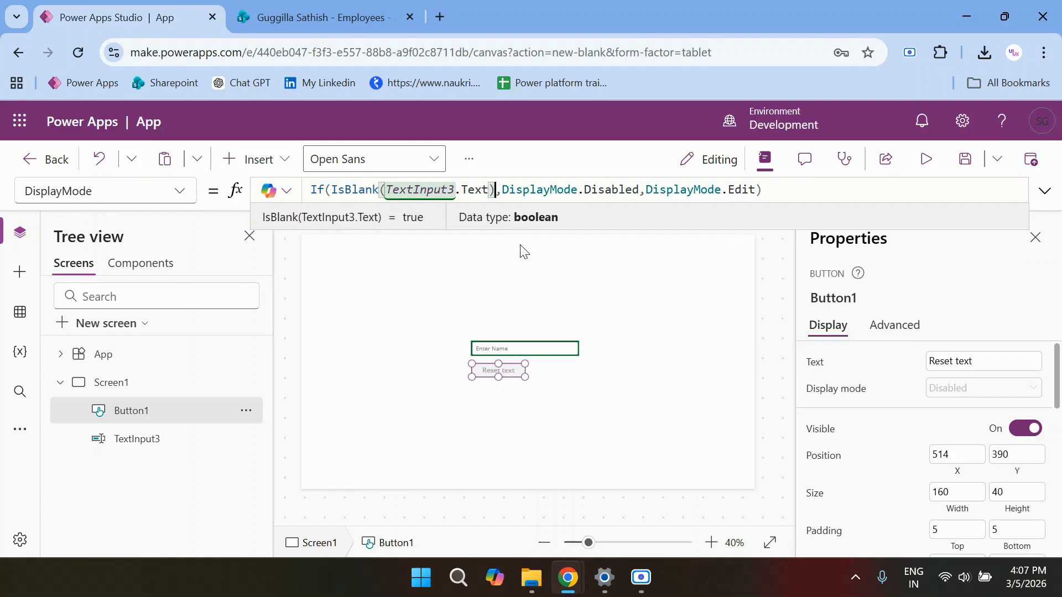
# - Preview the app, test the Reset text button with the entry gvjhbjh, dismiss the notification and exit the preview
pyautogui.click(925, 159)
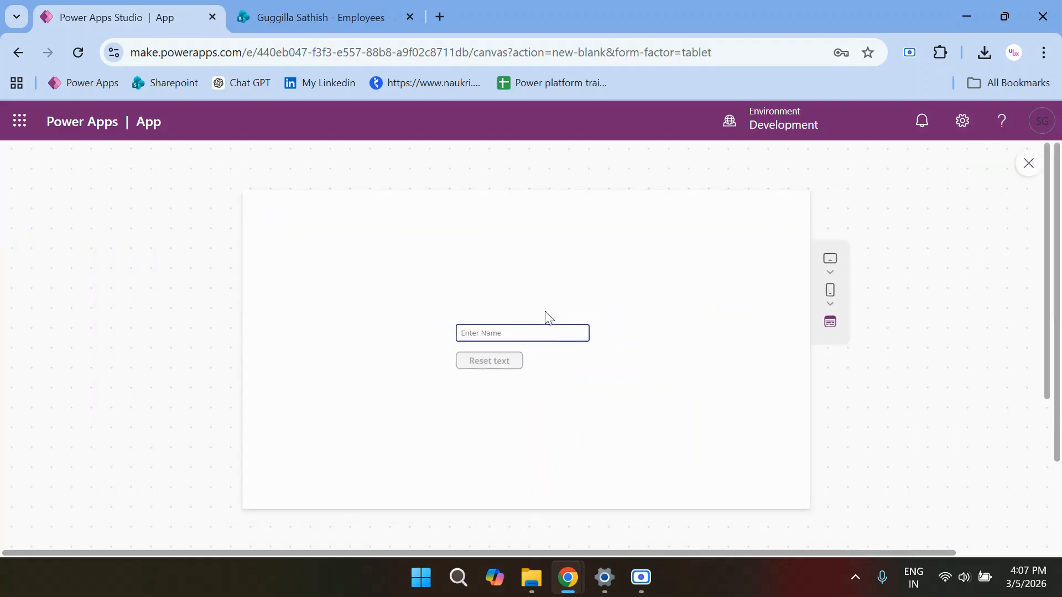
pyautogui.click(499, 333)
pyautogui.write('gvhv')
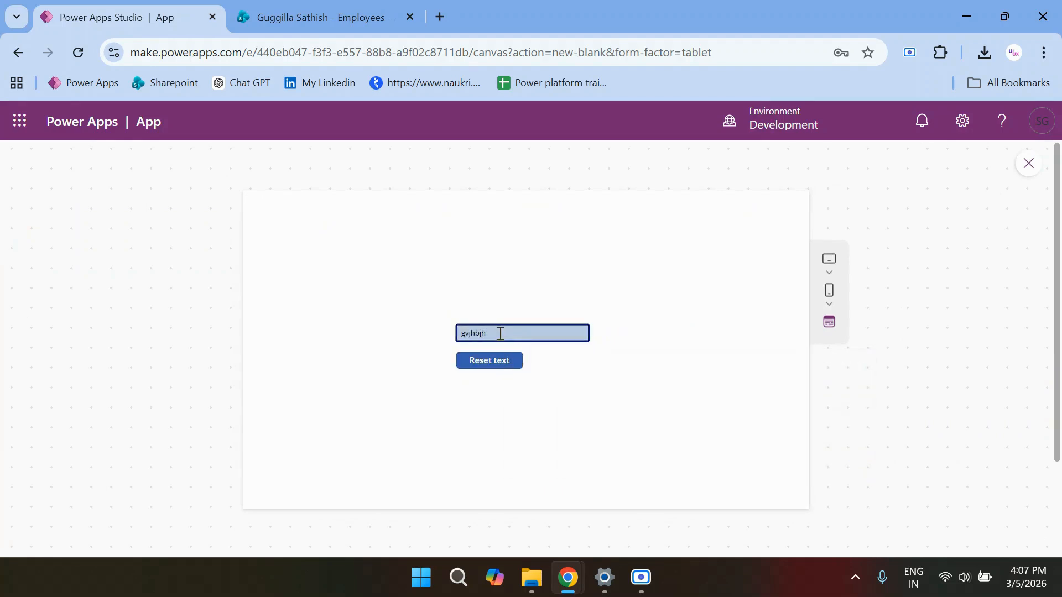
pyautogui.click(476, 360)
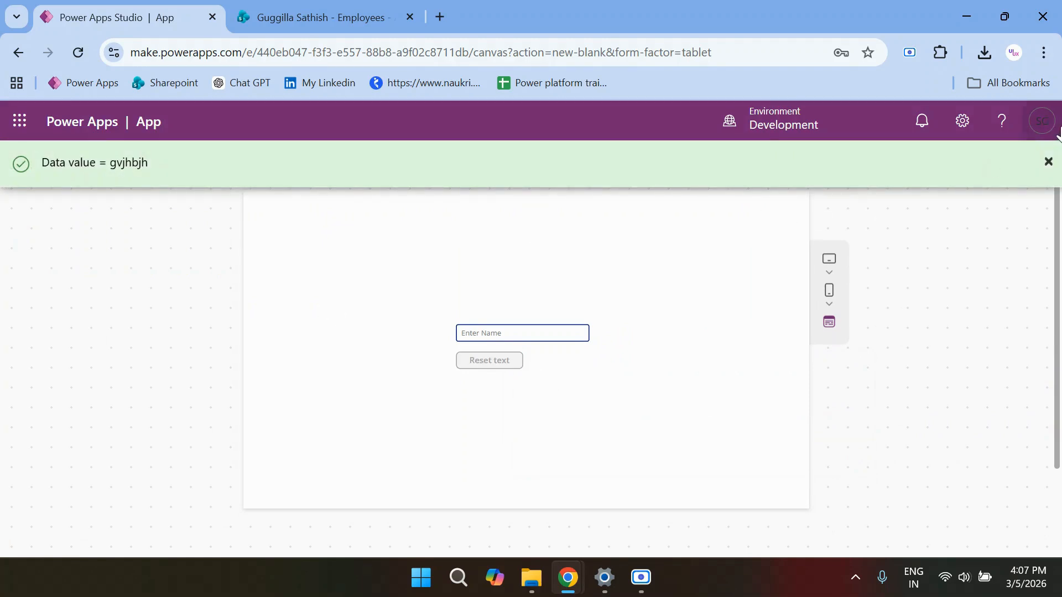
pyautogui.click(1048, 162)
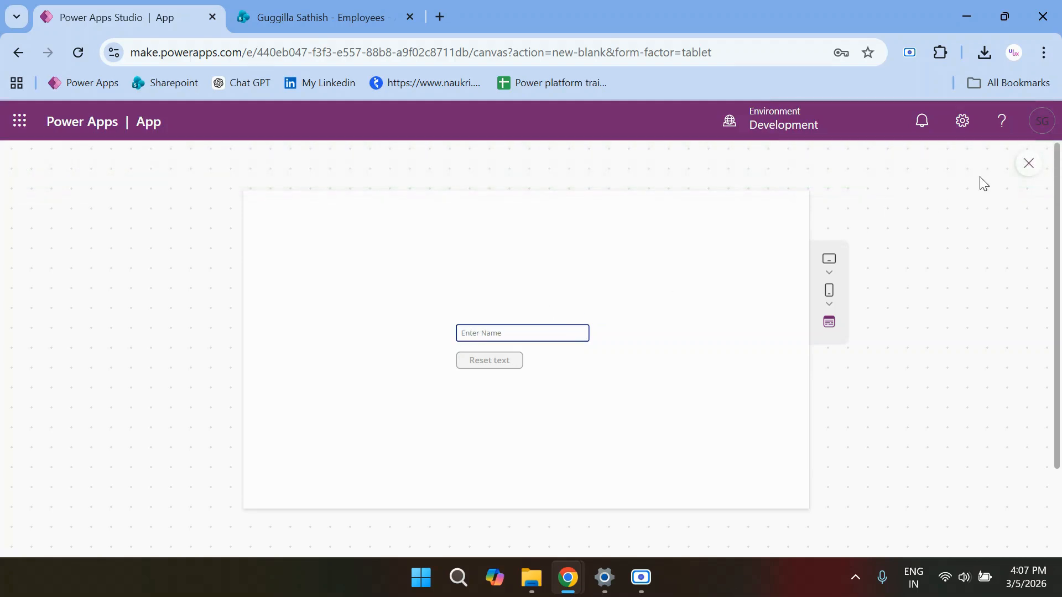
pyautogui.click(1026, 166)
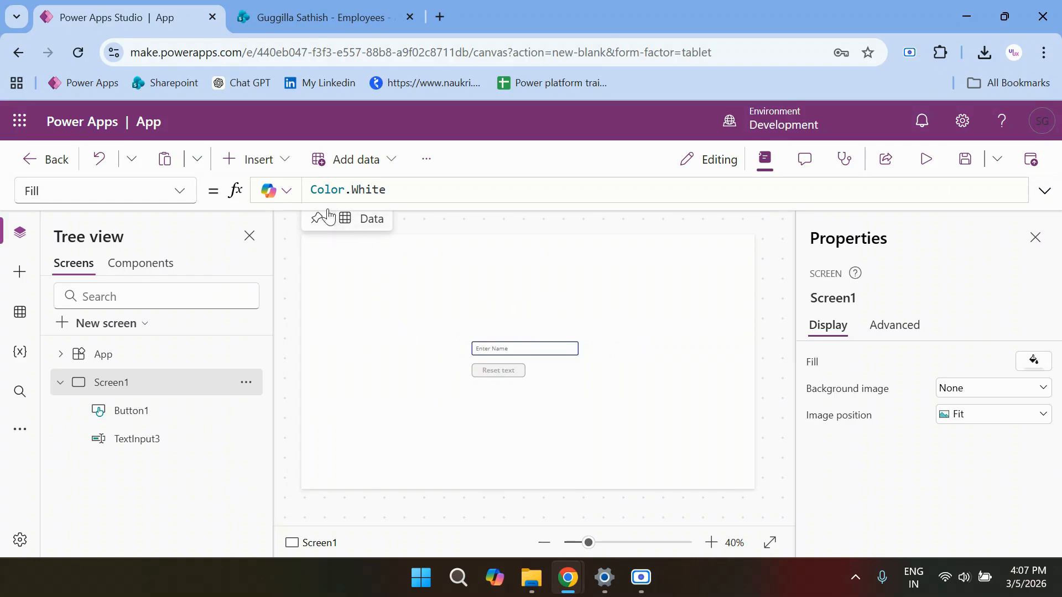
# - Insert a toggle and place it directly above the text input, left-aligned with it, at about X 514, Y 250
pyautogui.click(283, 166)
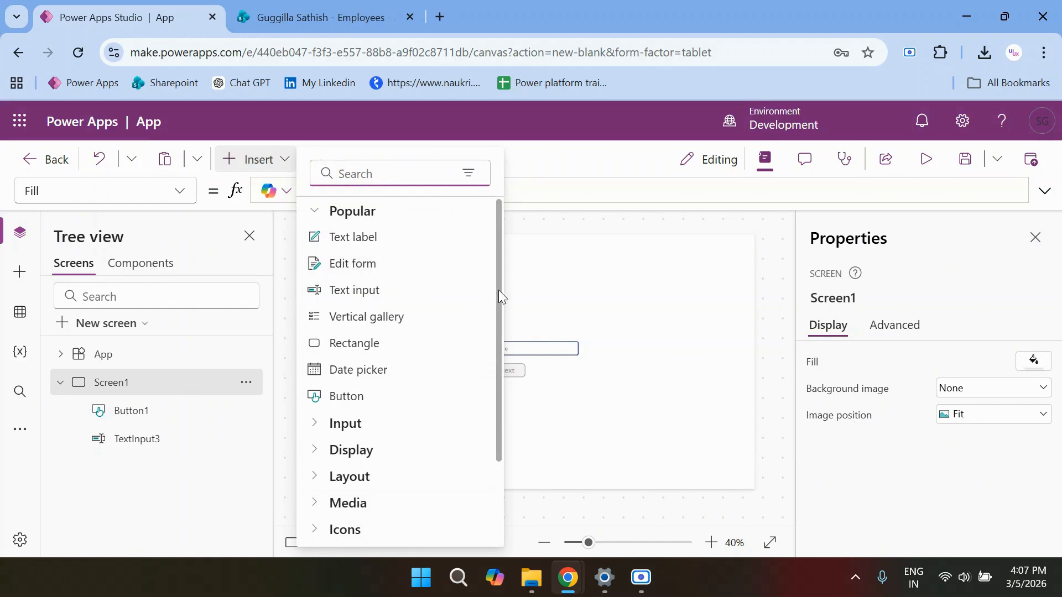
pyautogui.scroll(-2, 318, 393)
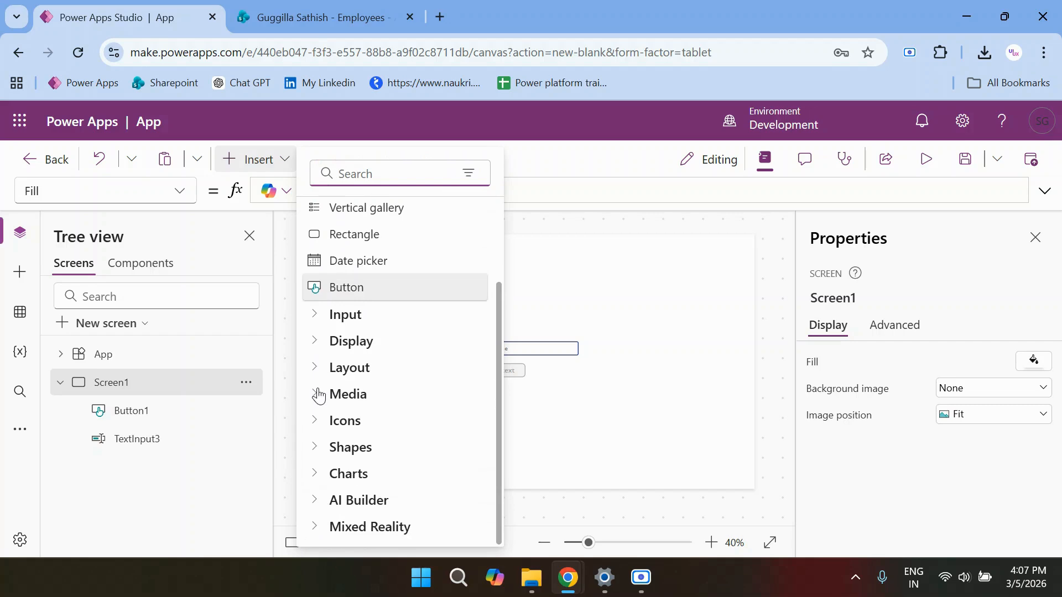
pyautogui.click(314, 321)
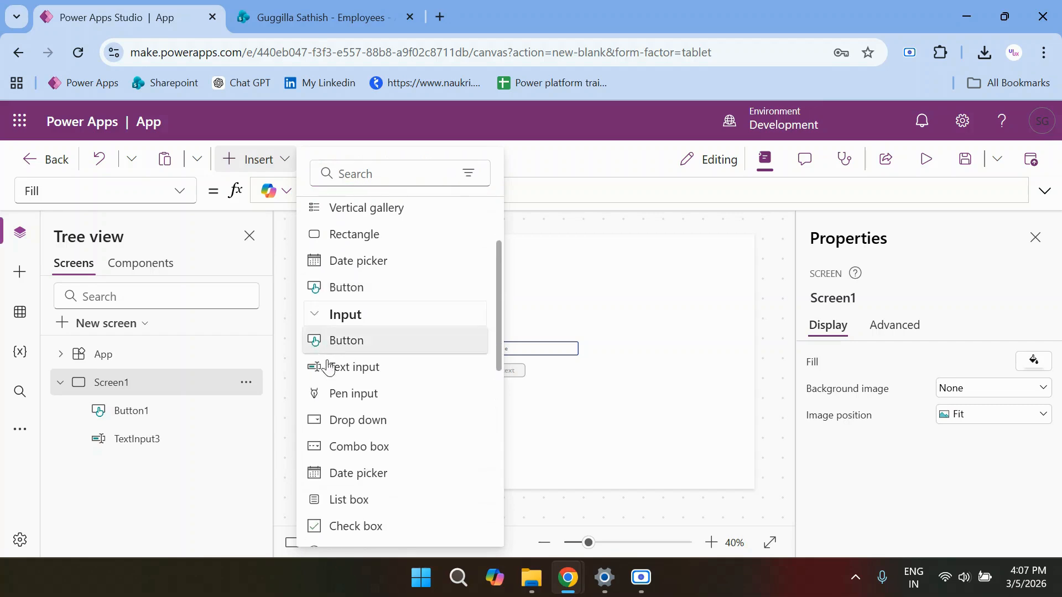
pyautogui.scroll(-2, 346, 440)
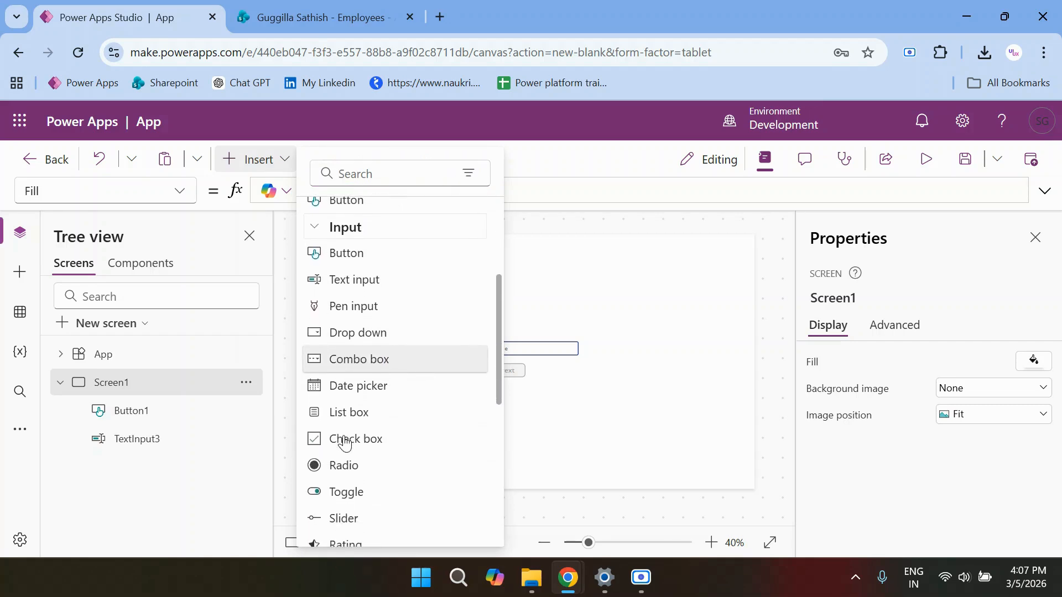
pyautogui.click(344, 491)
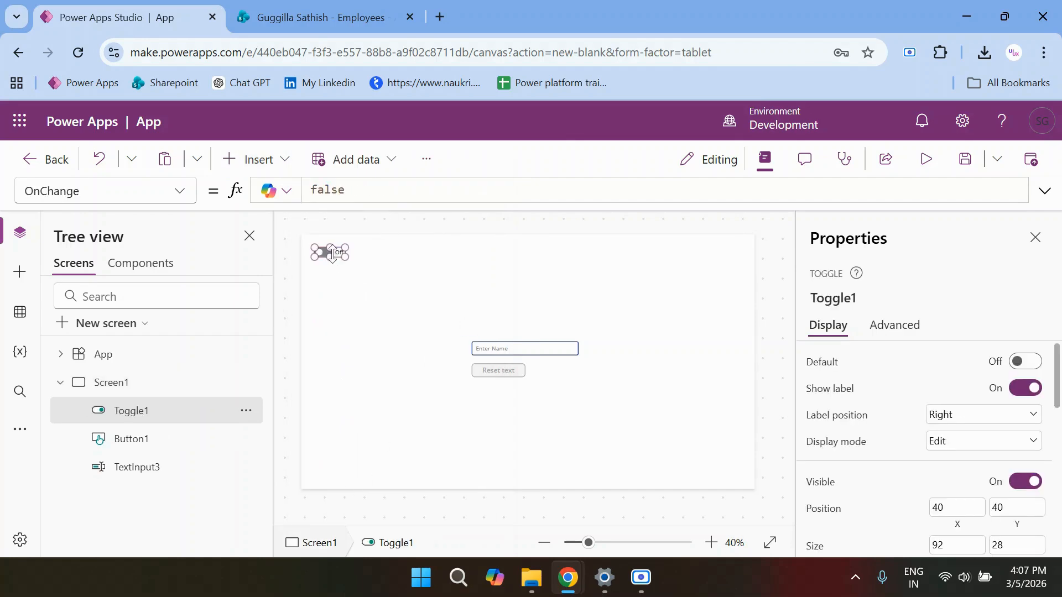
pyautogui.moveTo(332, 253); pyautogui.dragTo(492, 322)
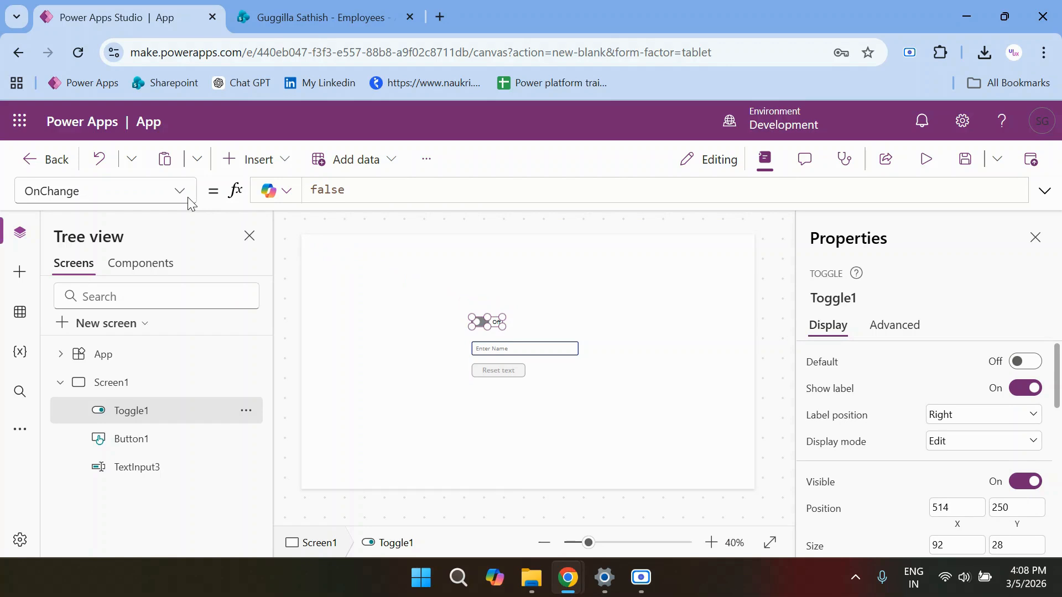
# - Replace the Visible formula of the Enter Name text input with the start of an If function
pyautogui.click(506, 350)
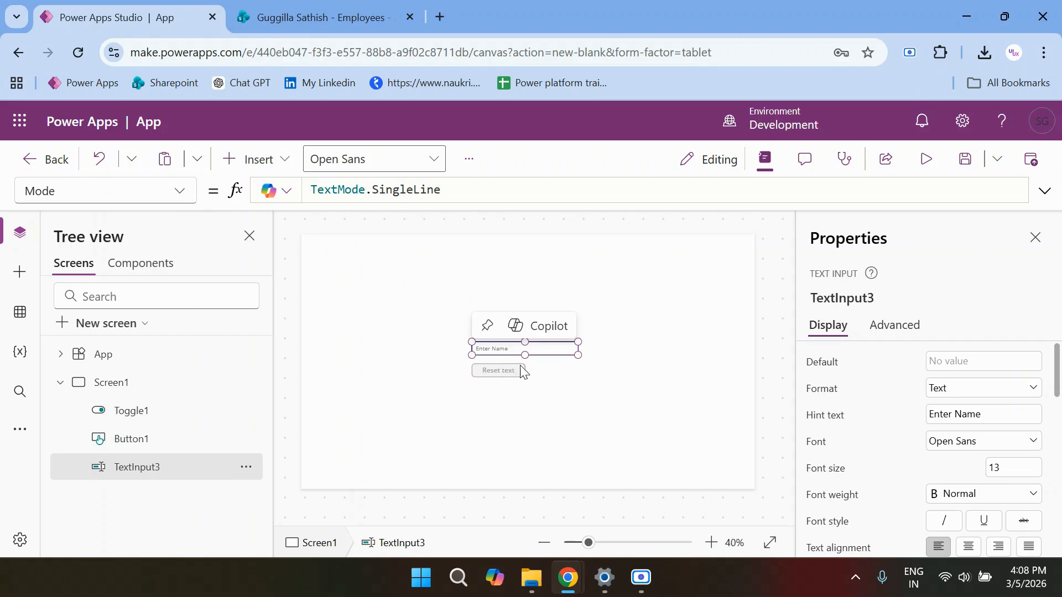
pyautogui.click(442, 191)
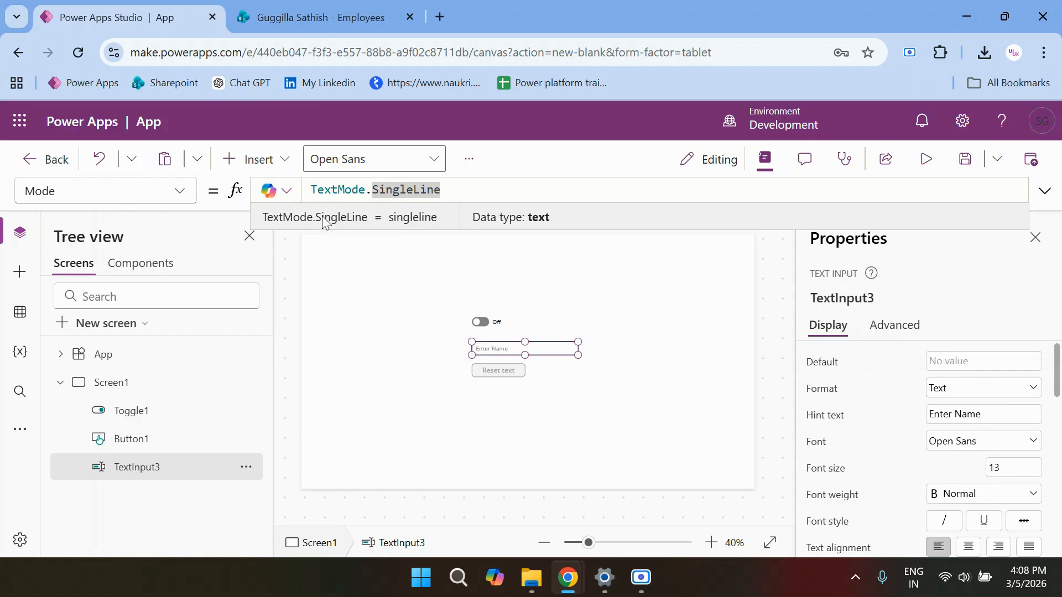
pyautogui.click(180, 197)
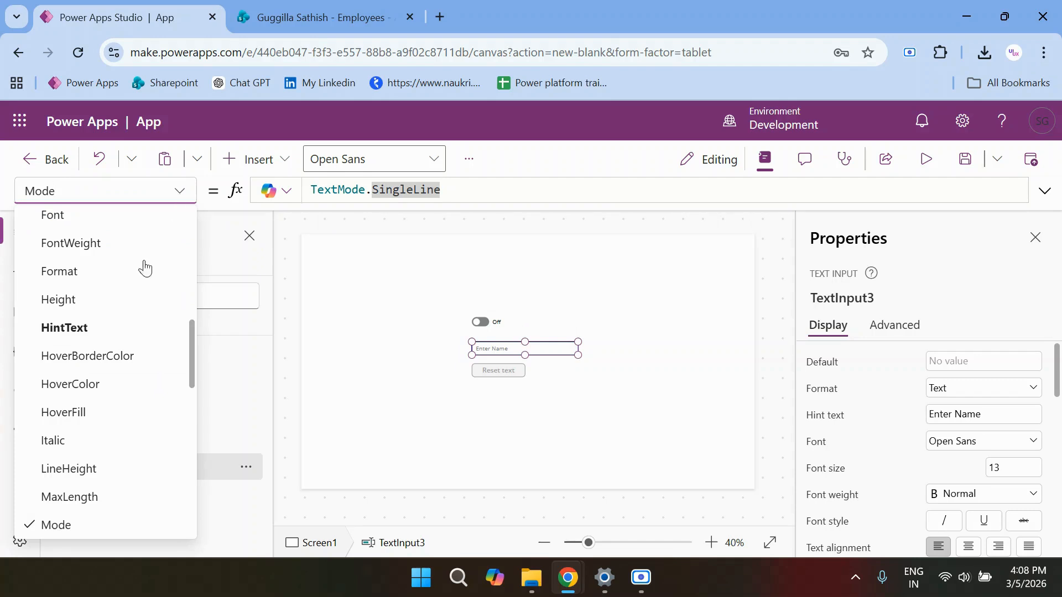
pyautogui.scroll(-12, 111, 343)
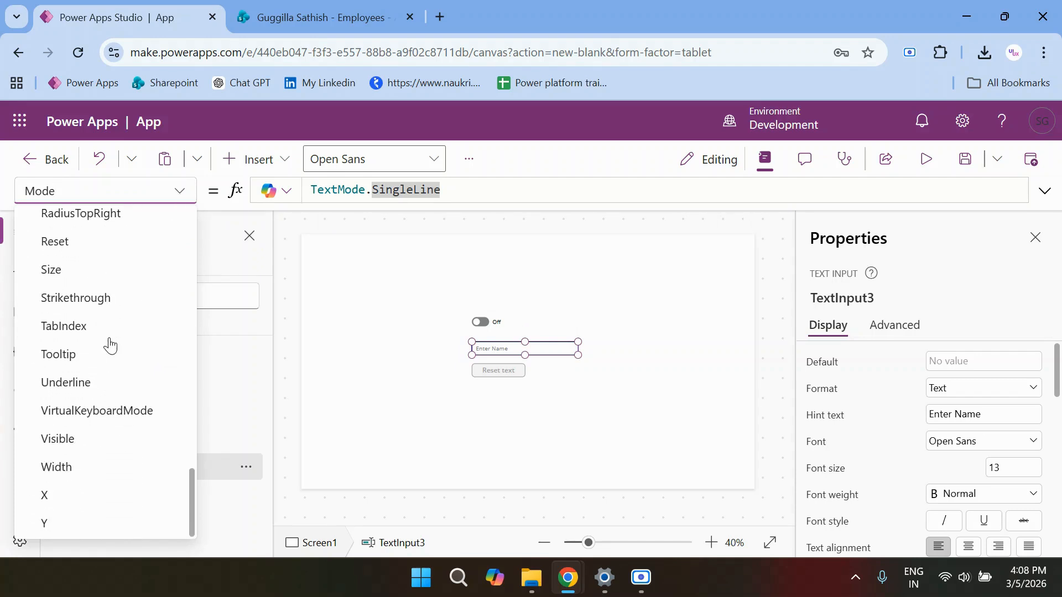
pyautogui.click(75, 451)
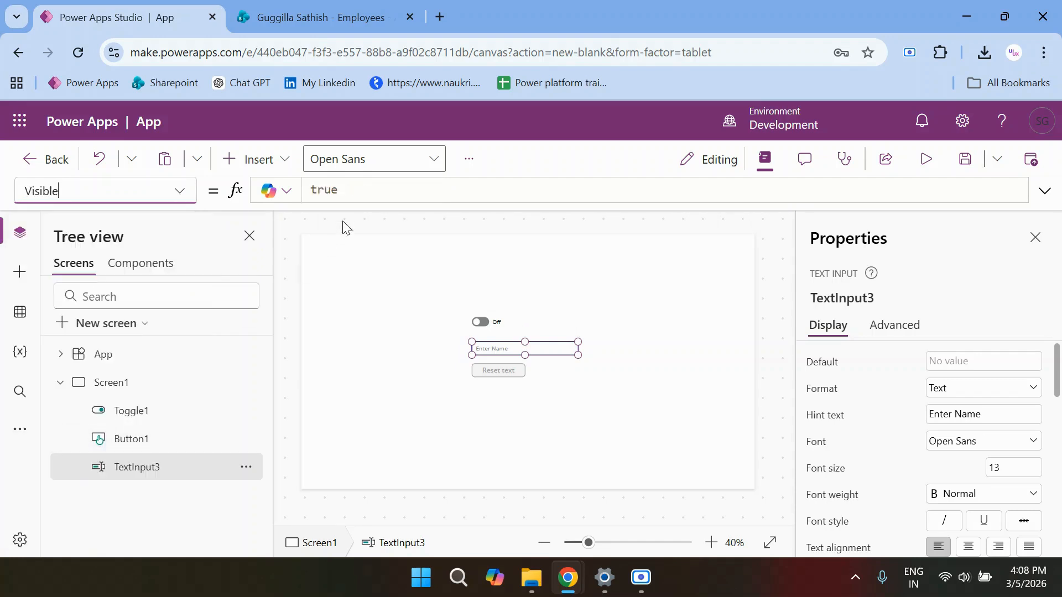
pyautogui.click(356, 188)
pyautogui.hotkey('ctrl', 'a')
pyautogui.press('BackSpace')
pyautogui.write('if')
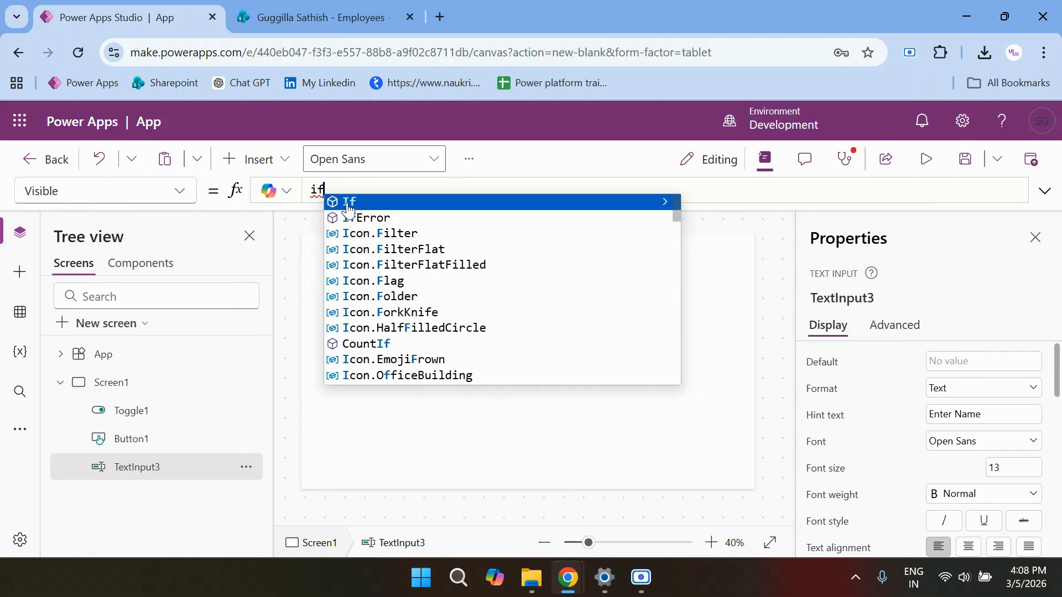
pyautogui.click(347, 202)
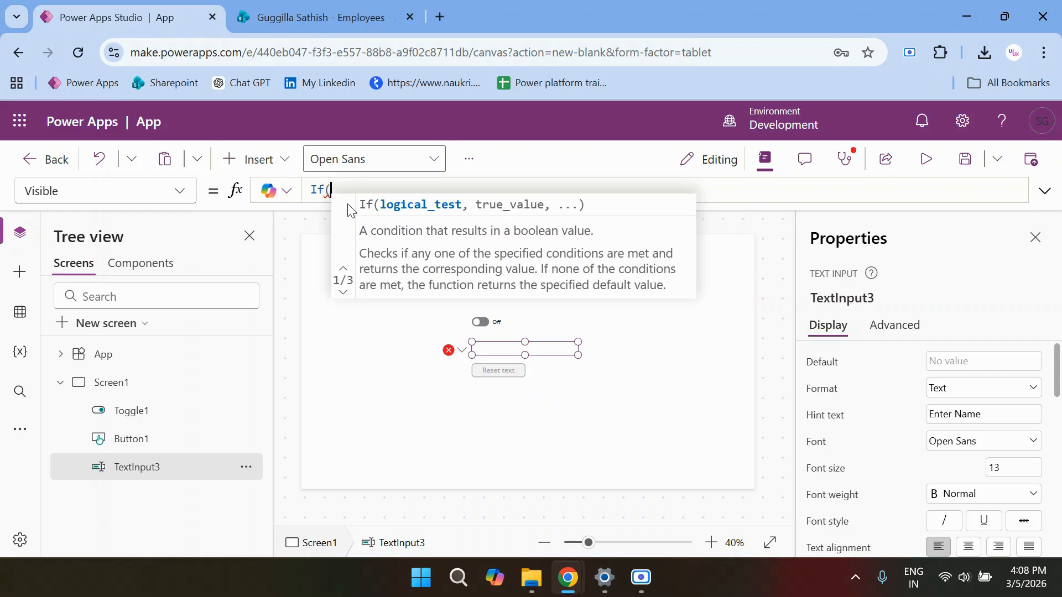
# - Complete the Visible formula as If(Toggle1.Value=true,true,false)
pyautogui.write('to')
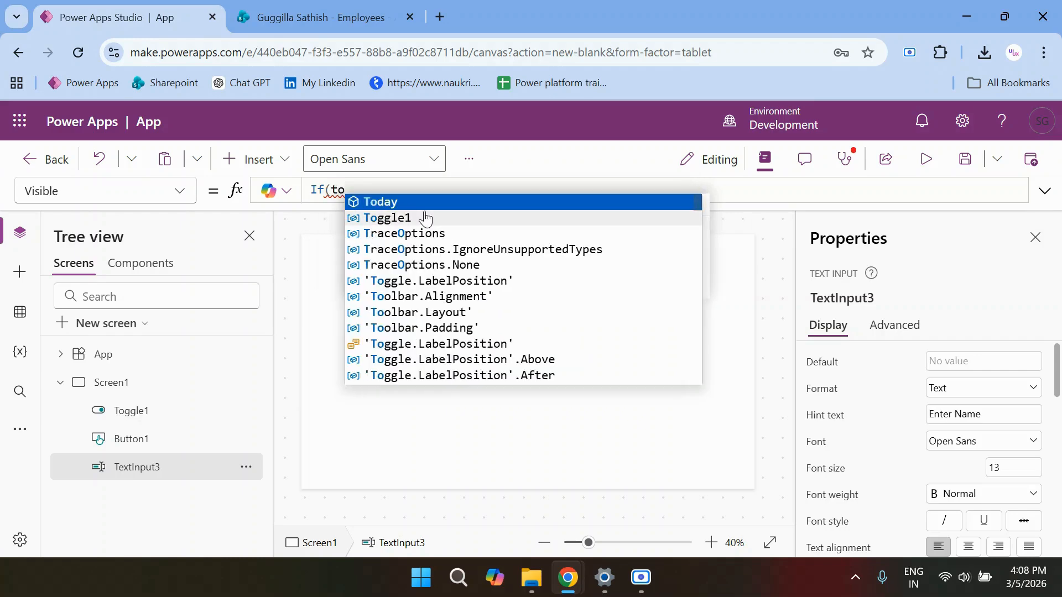
pyautogui.click(416, 219)
pyautogui.write('.v')
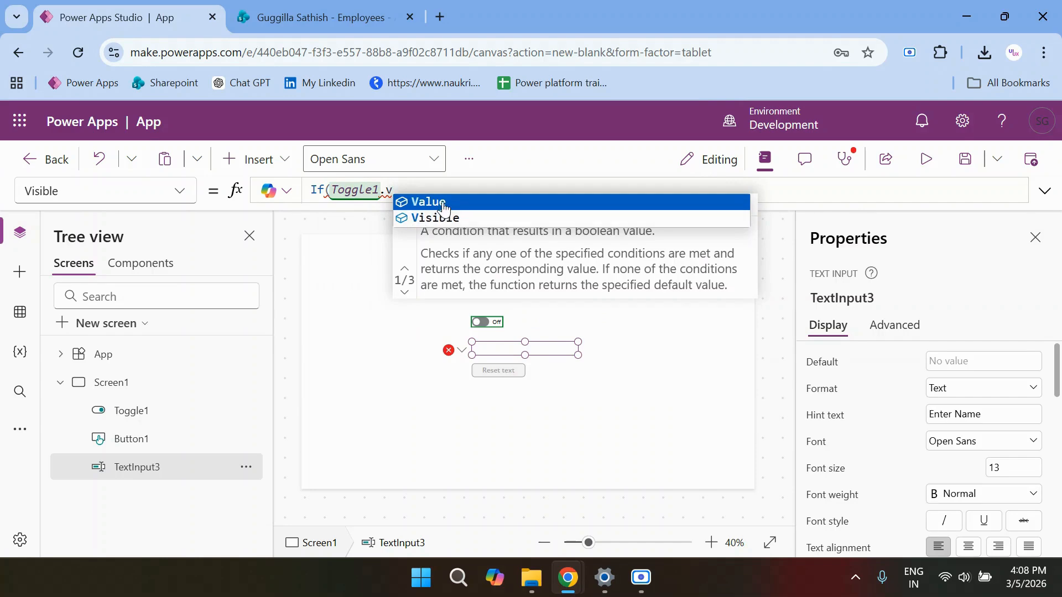
pyautogui.click(444, 202)
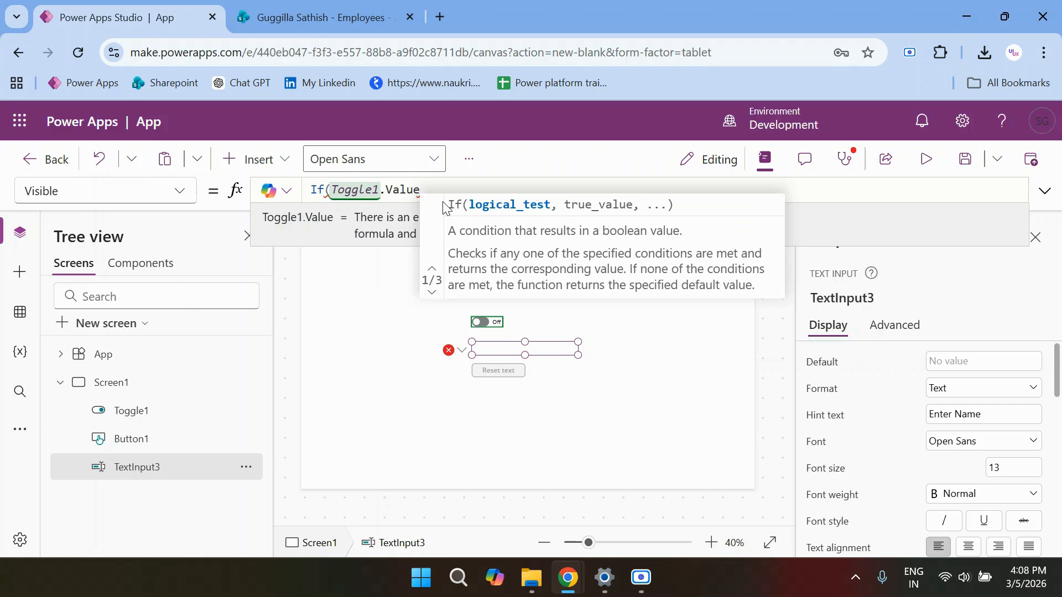
pyautogui.write('=tr')
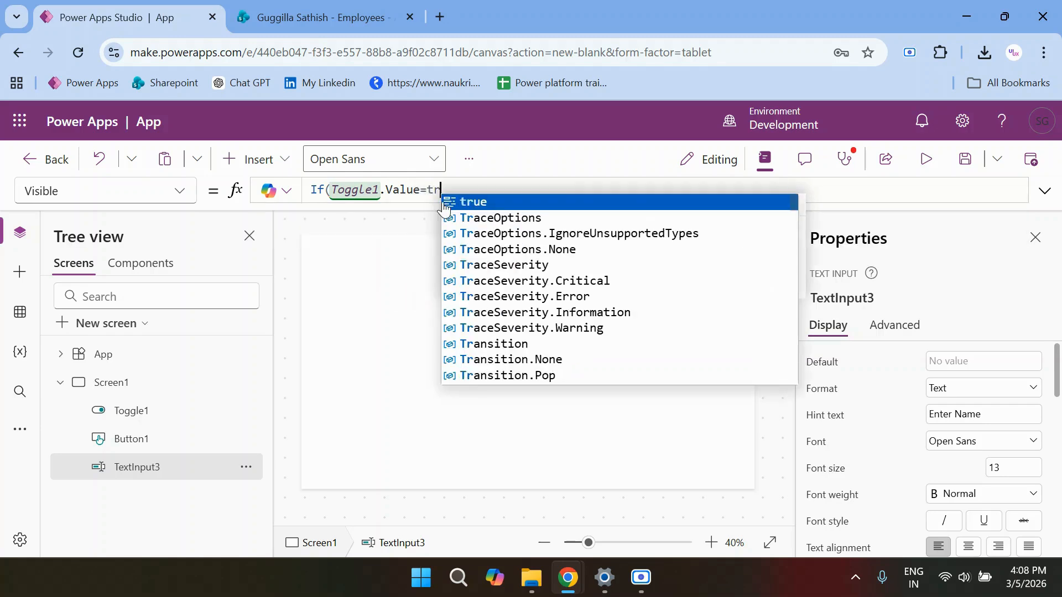
pyautogui.click(495, 204)
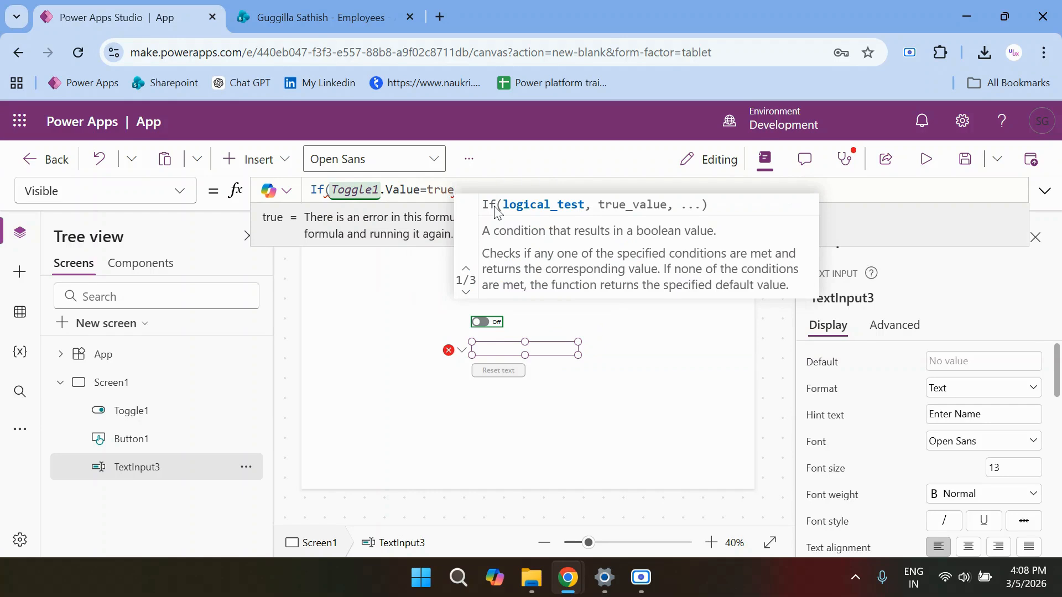
pyautogui.write(',tr')
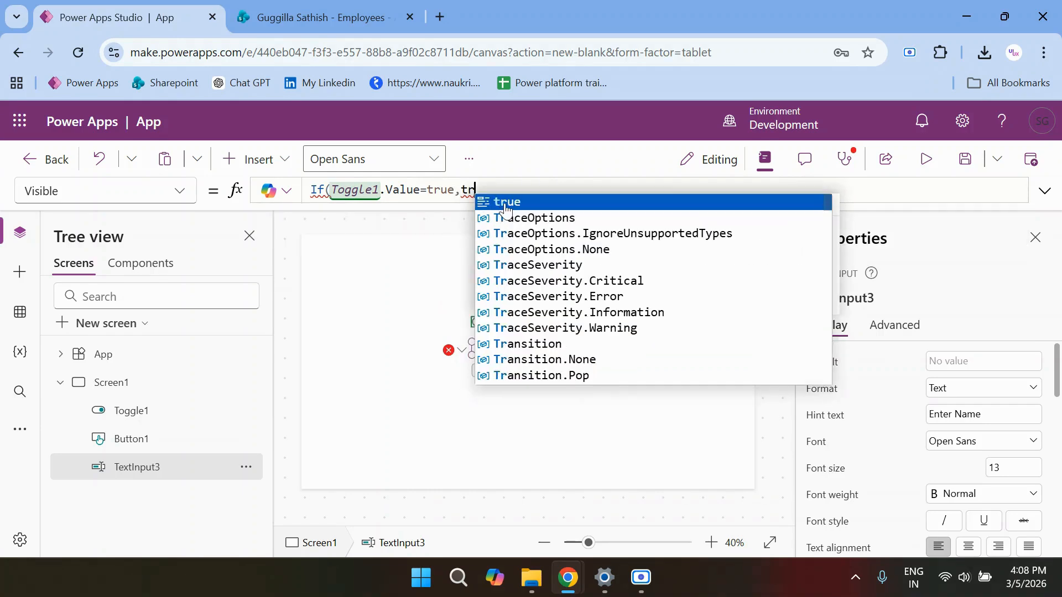
pyautogui.click(497, 204)
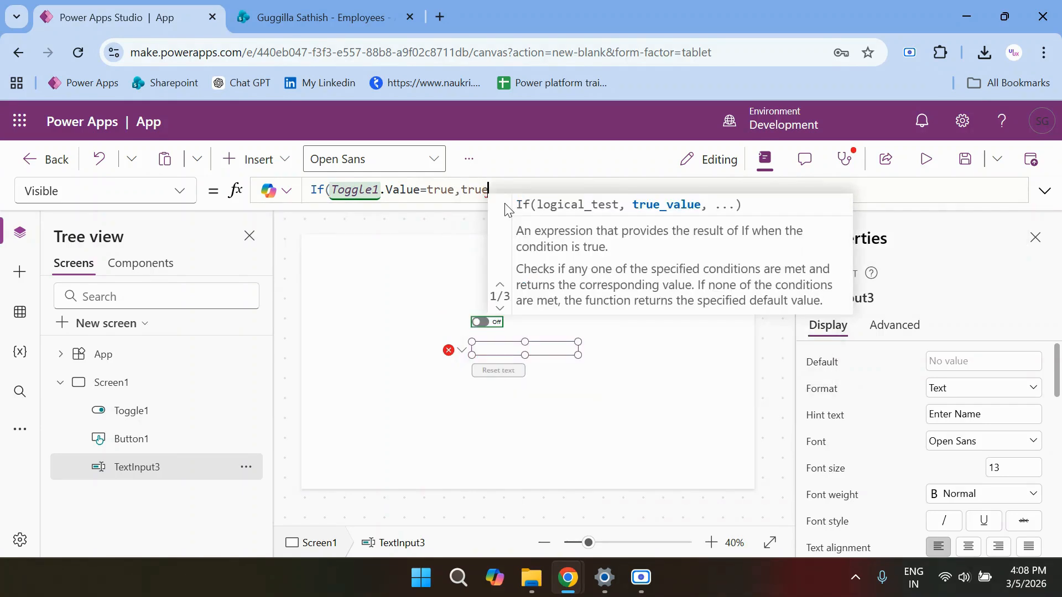
pyautogui.write(',fals')
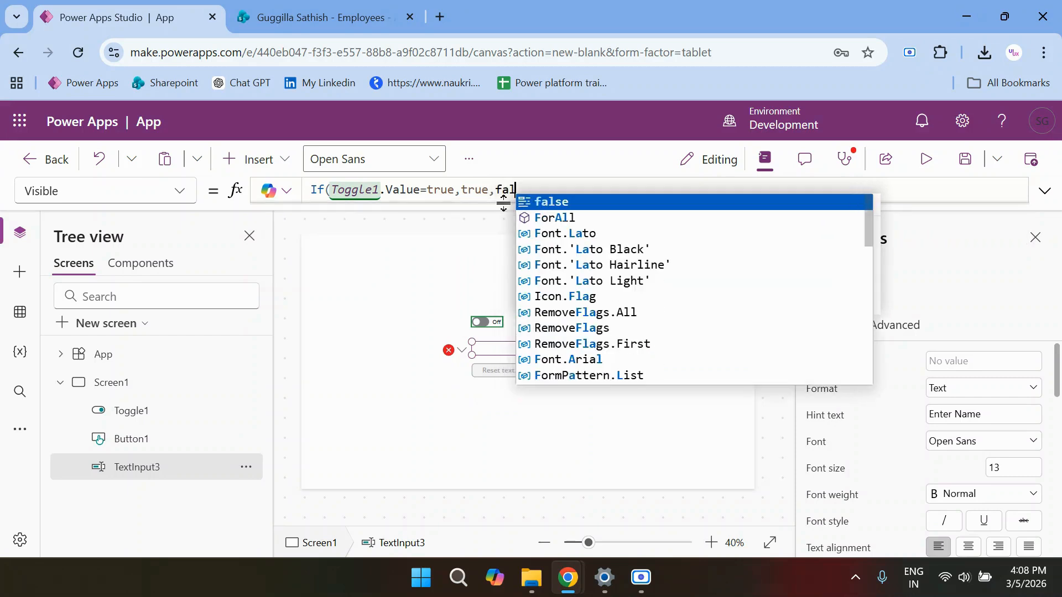
pyautogui.click(542, 205)
pyautogui.write(')')
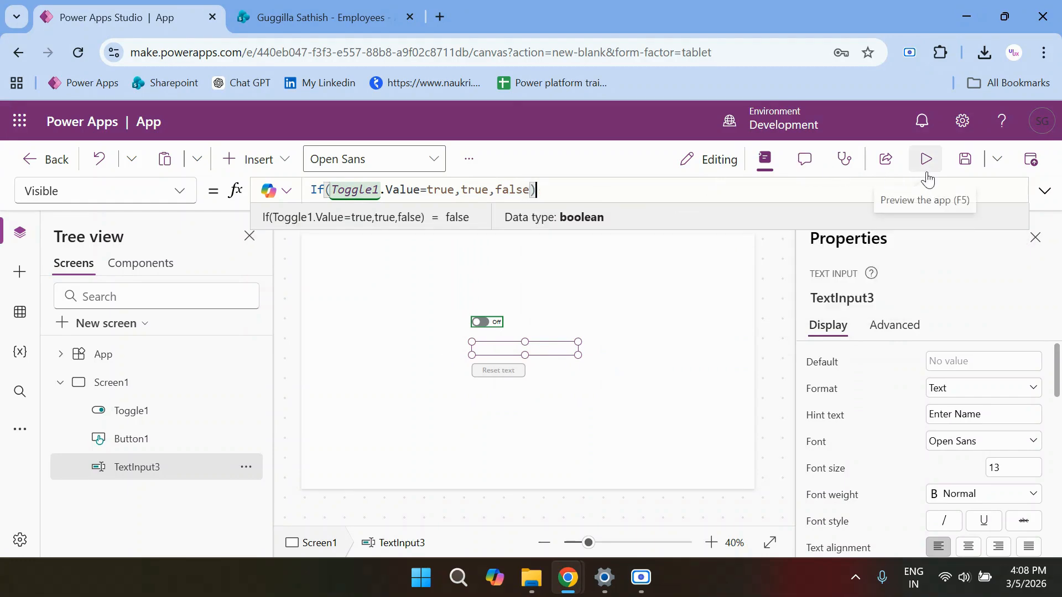
# - Preview the app, turn the toggle on to test the text input's visibility, and exit the preview
pyautogui.click(926, 160)
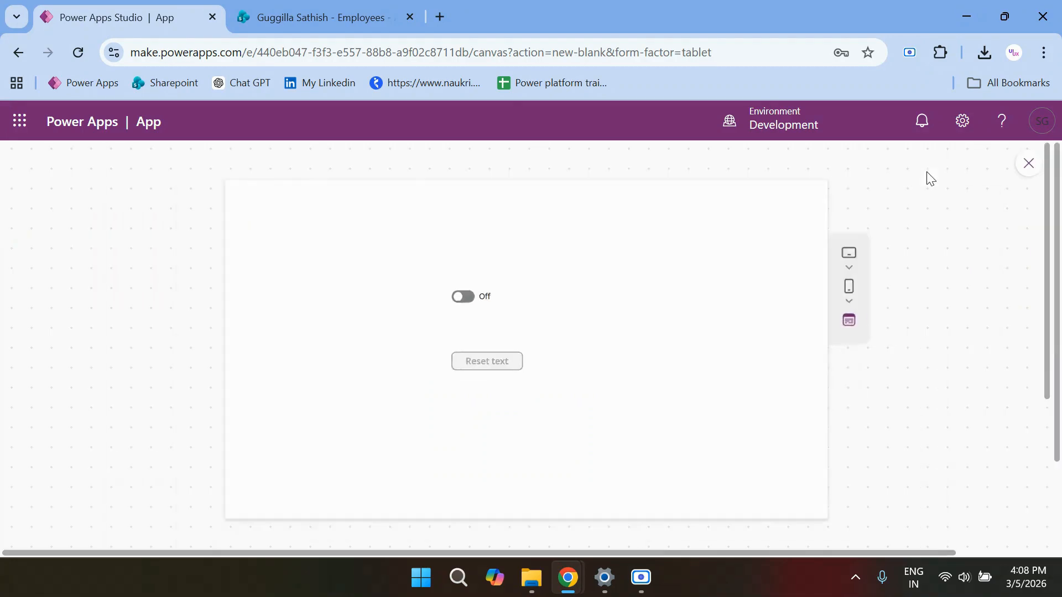
pyautogui.click(469, 302)
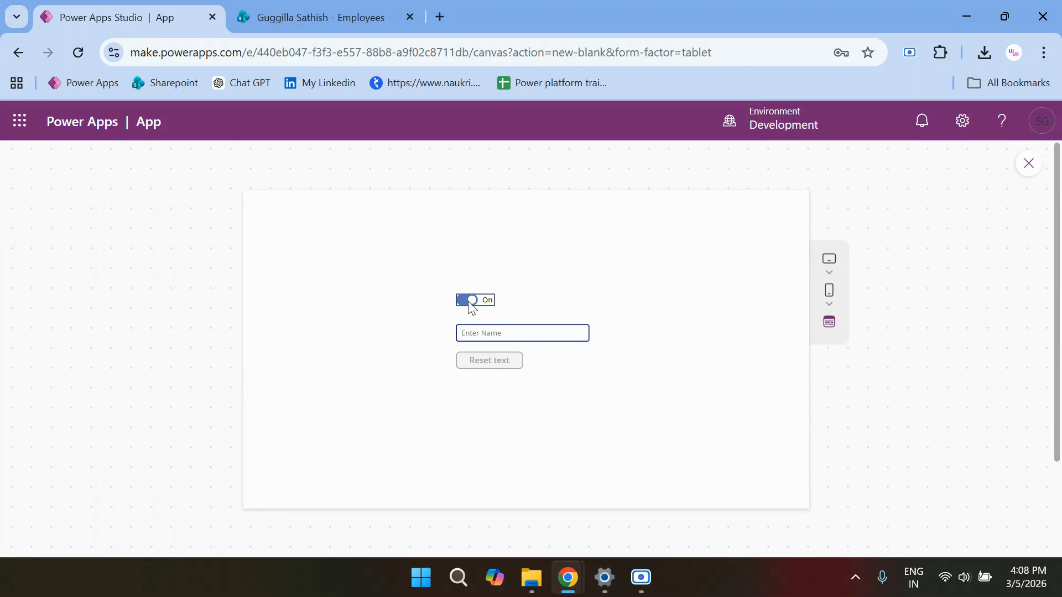
pyautogui.click(1029, 164)
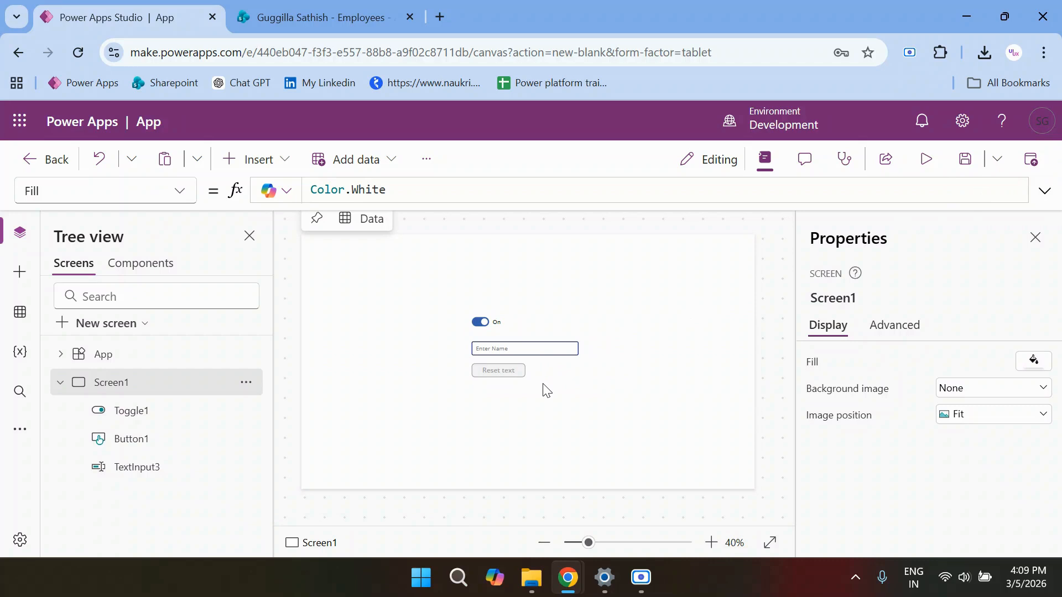
# - Set the format of the Enter Name text input to Number
pyautogui.click(499, 354)
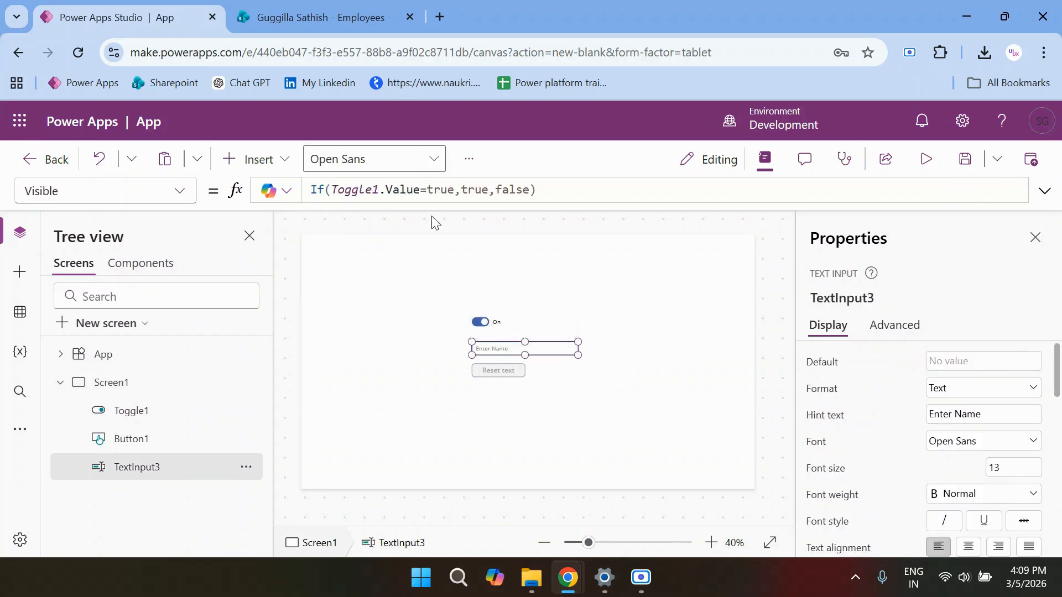
pyautogui.click(182, 193)
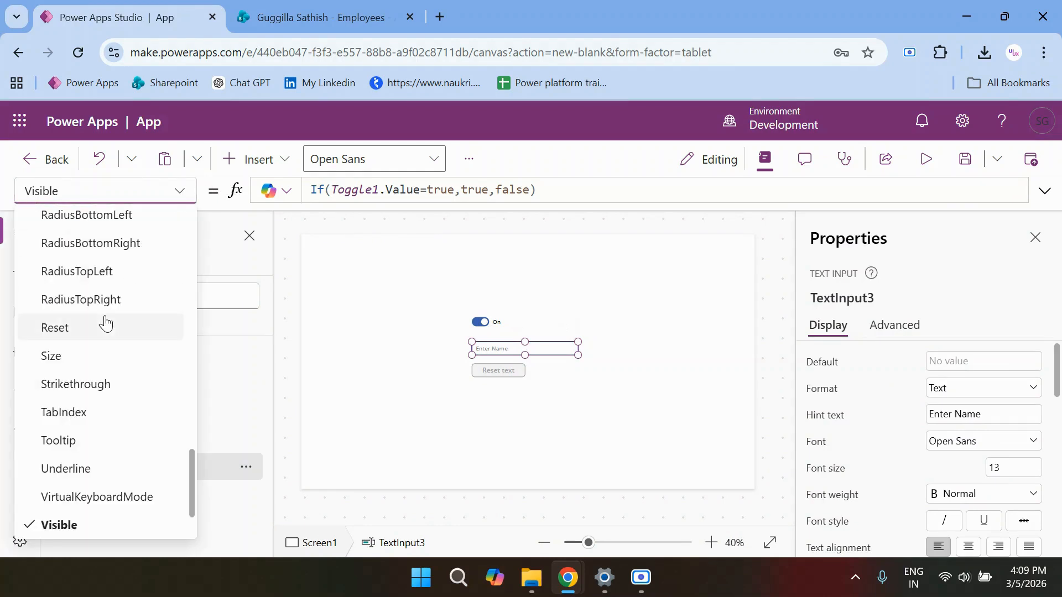
pyautogui.scroll(5, 105, 326)
pyautogui.scroll(-6, 105, 327)
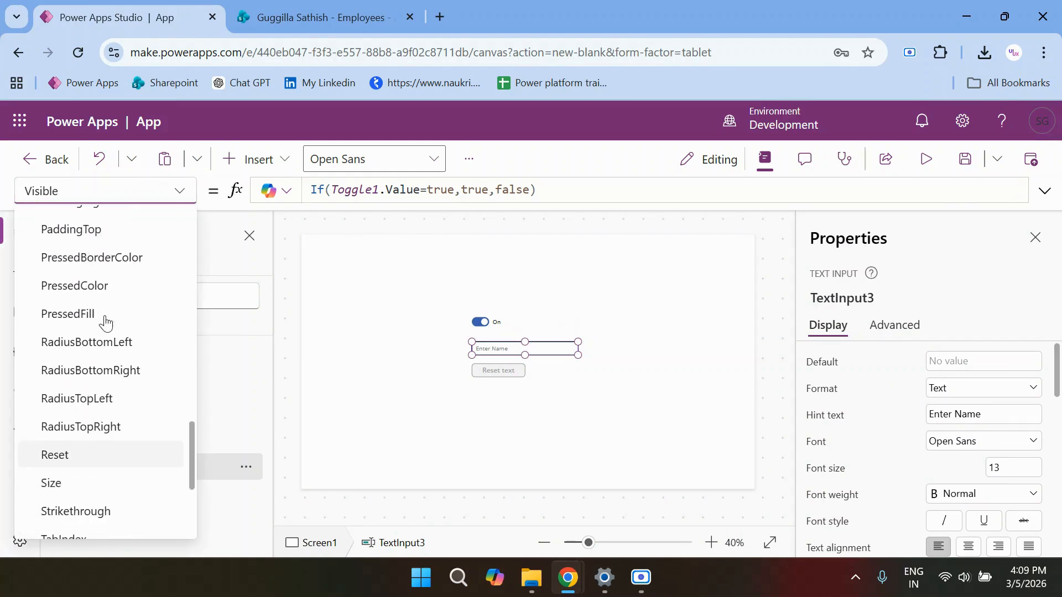
pyautogui.scroll(-2, 105, 324)
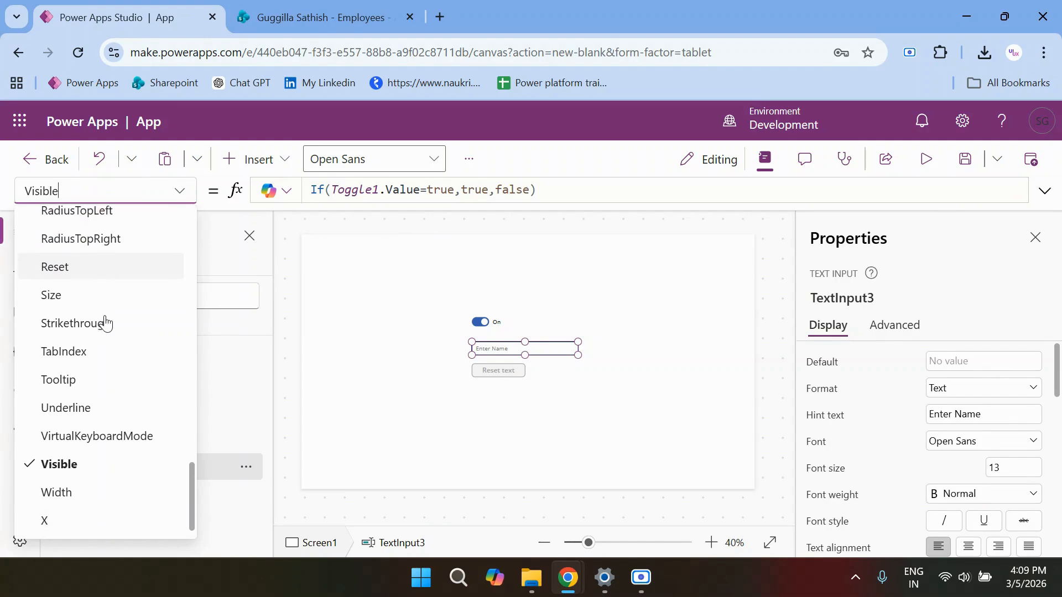
pyautogui.scroll(6, 105, 320)
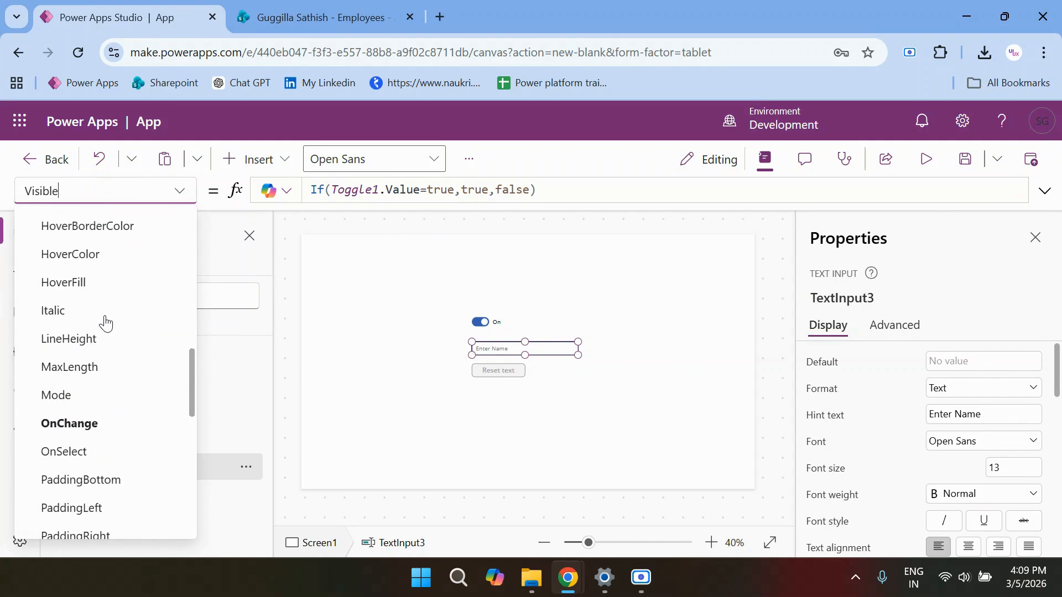
pyautogui.click(945, 389)
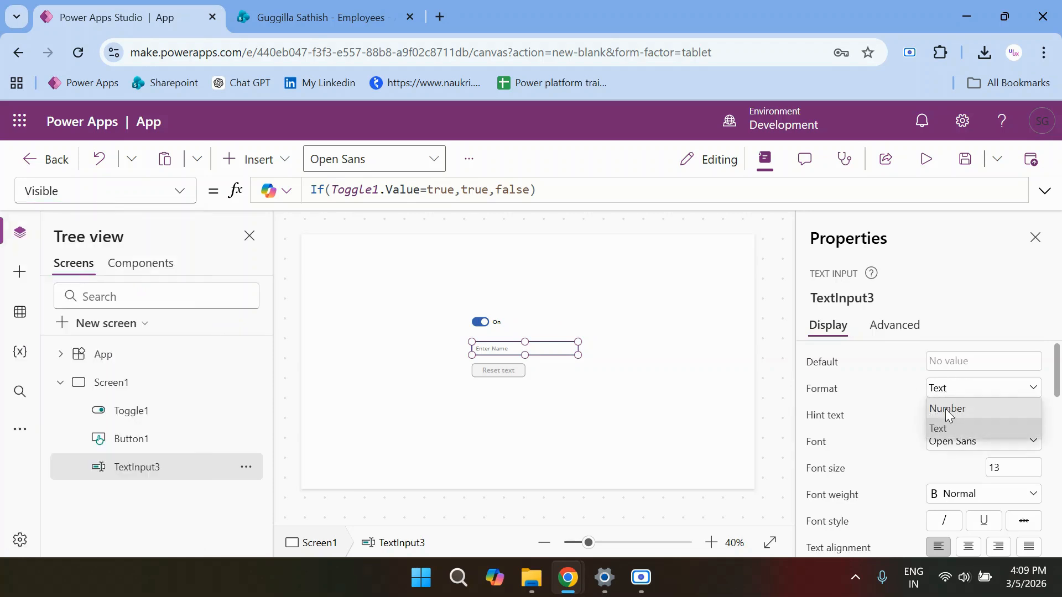
pyautogui.click(944, 410)
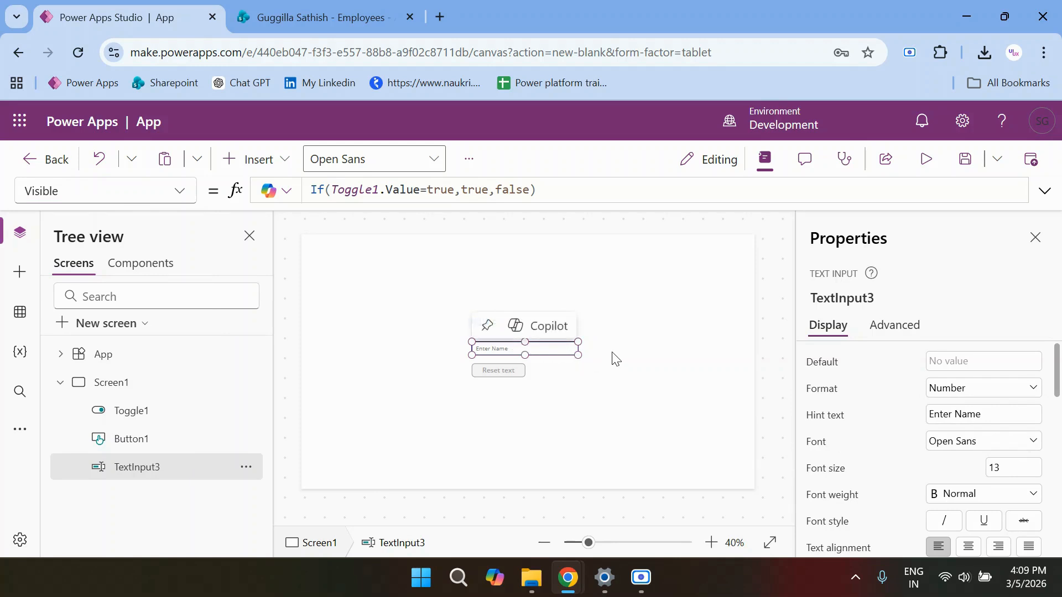
# - Move the toggle, Enter Name input and Reset text button to X 194, and insert another text input beside Enter Name
pyautogui.moveTo(559, 350); pyautogui.dragTo(391, 380)
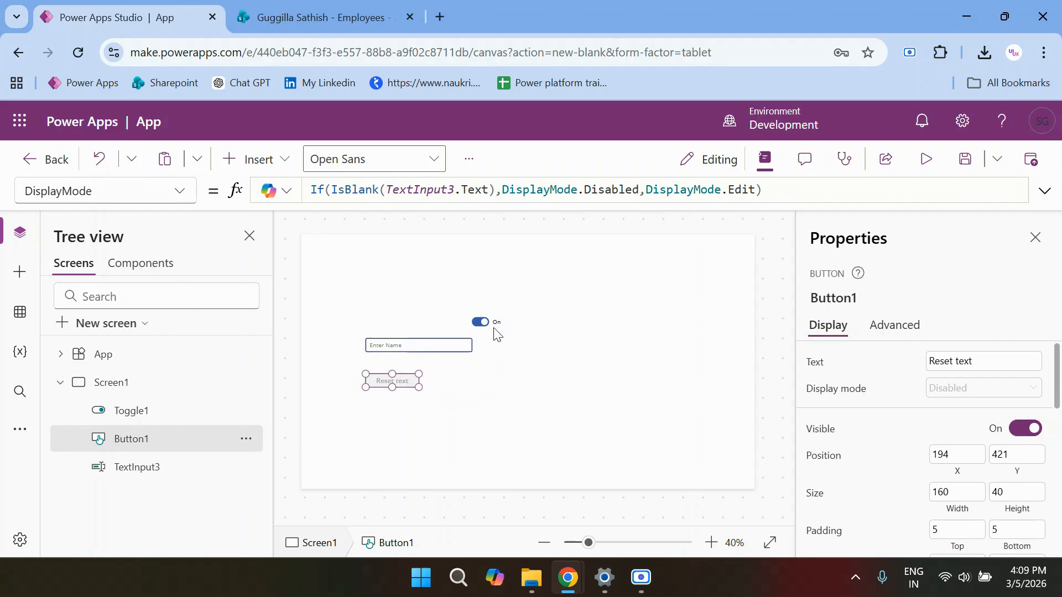
pyautogui.moveTo(488, 329); pyautogui.dragTo(379, 322)
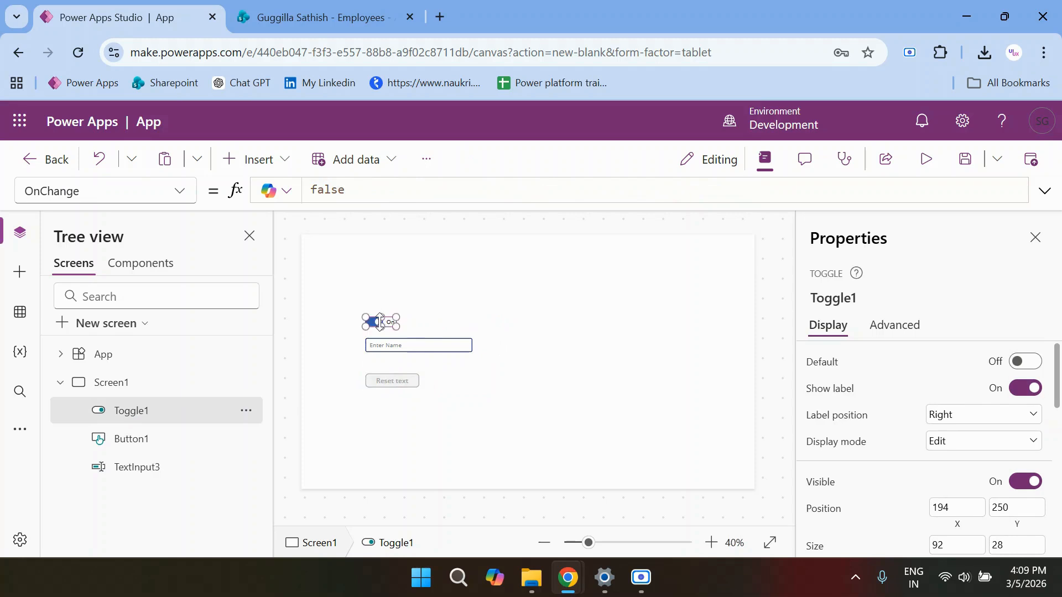
pyautogui.click(281, 165)
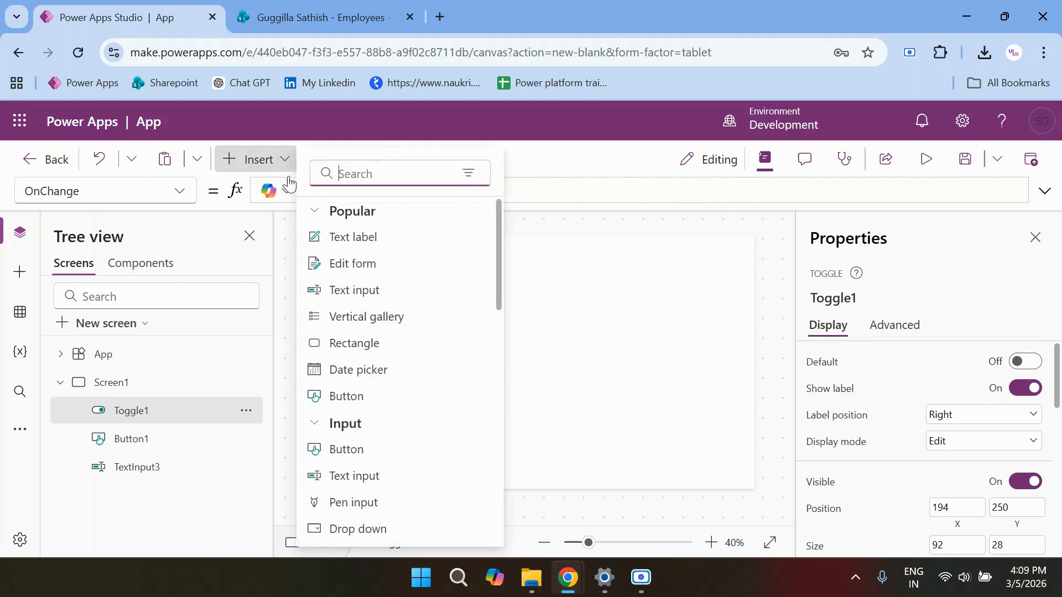
pyautogui.click(354, 290)
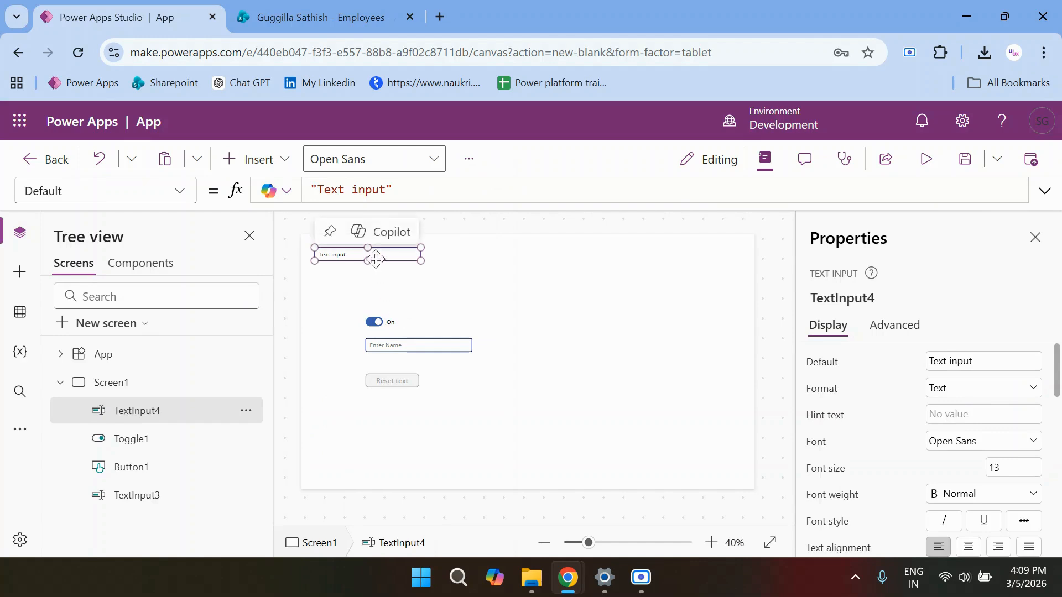
pyautogui.moveTo(375, 260); pyautogui.dragTo(572, 348)
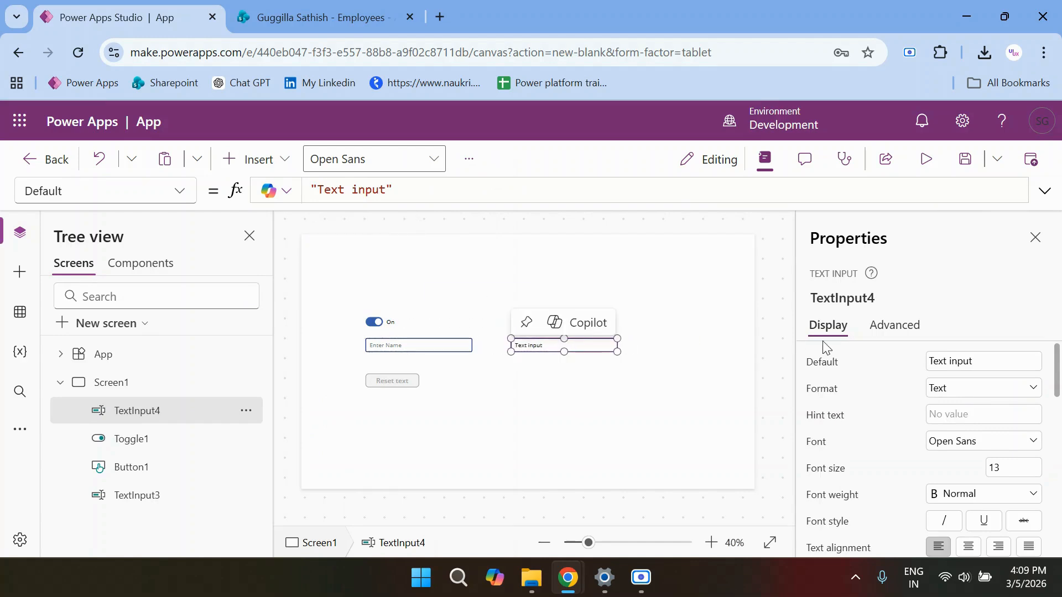
# - Clear the new text input's default value and set its format to Number
pyautogui.click(982, 362)
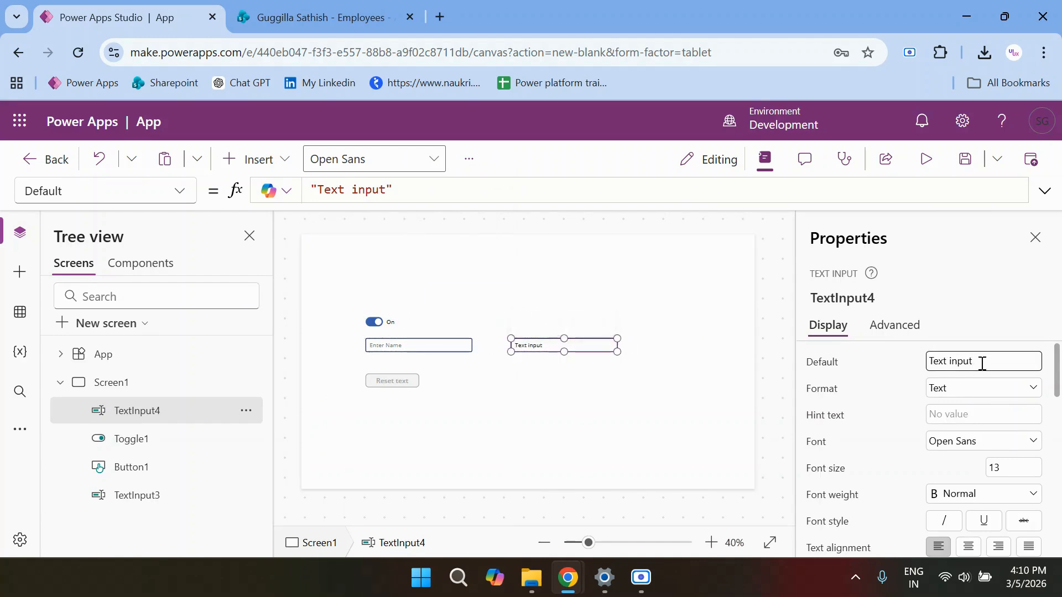
pyautogui.moveTo(982, 363); pyautogui.dragTo(875, 374)
pyautogui.press('BackSpace')
pyautogui.click(940, 390)
pyautogui.click(947, 410)
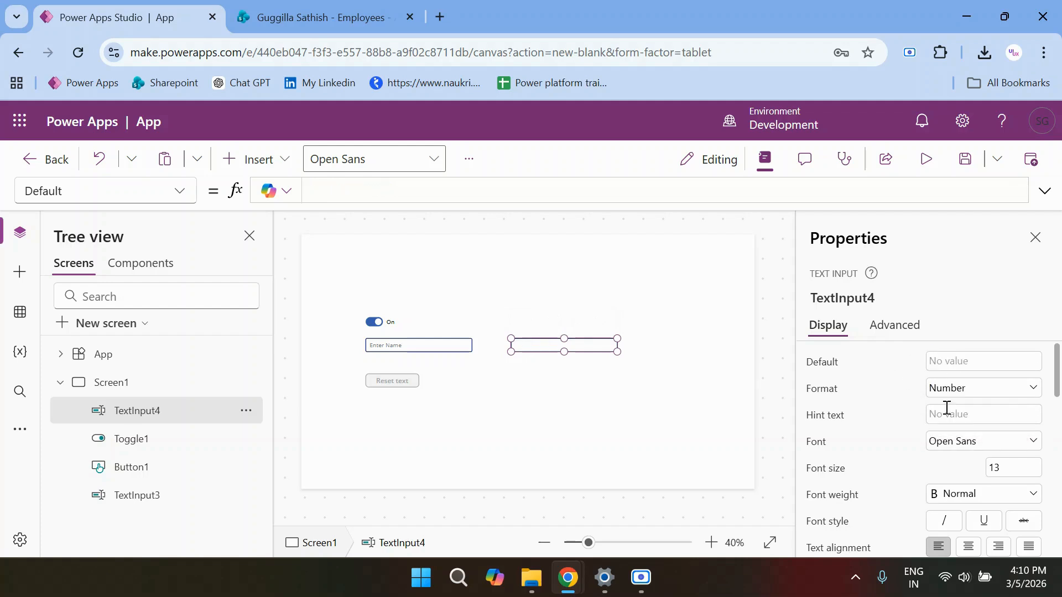
# - Lower the Reset text button to Y 456 and move the new text input closer to the Enter Name input
pyautogui.moveTo(411, 384); pyautogui.dragTo(411, 395)
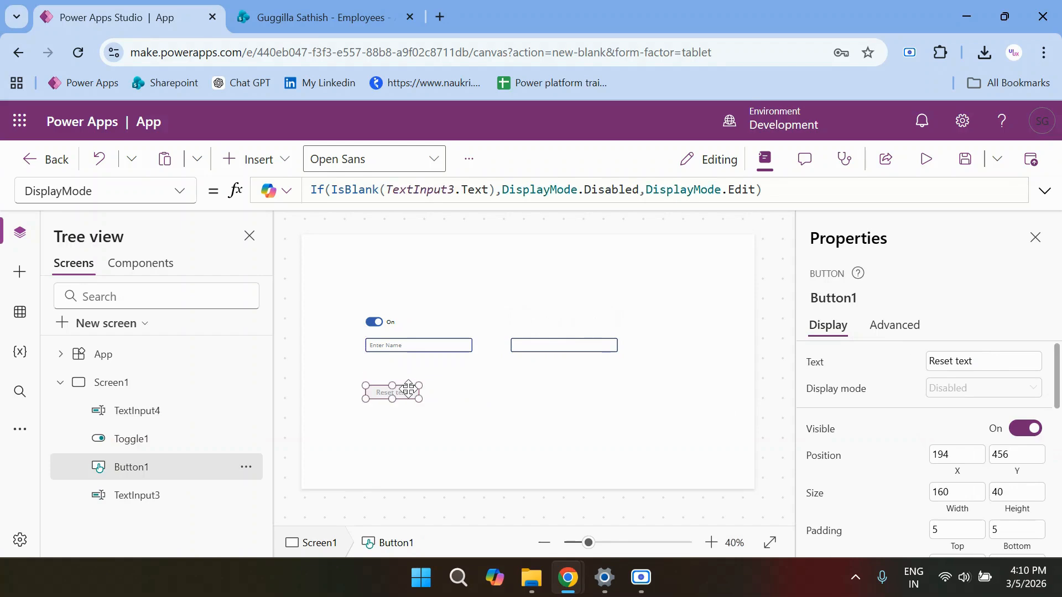
pyautogui.moveTo(571, 349); pyautogui.dragTo(539, 346)
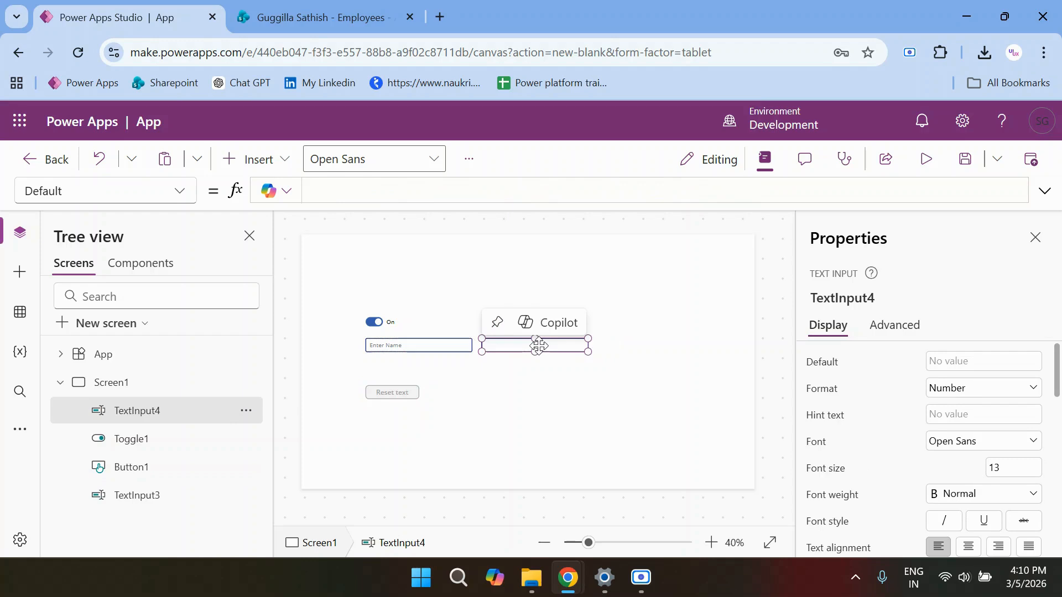
# - Insert a text label and place it beside the second text input, in line with both inputs
pyautogui.click(277, 160)
pyautogui.click(352, 237)
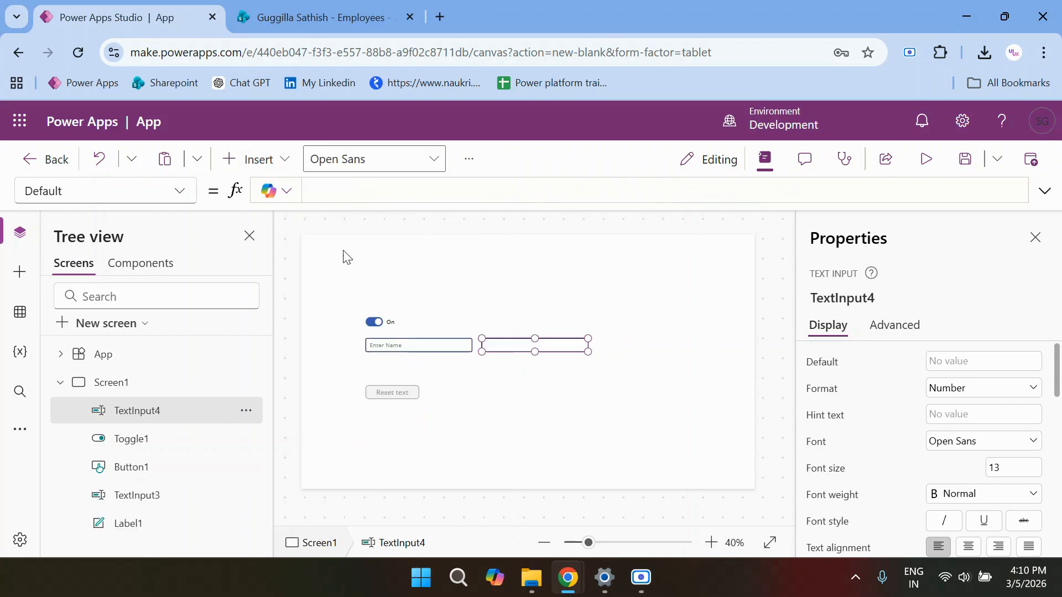
pyautogui.moveTo(580, 313); pyautogui.dragTo(655, 349)
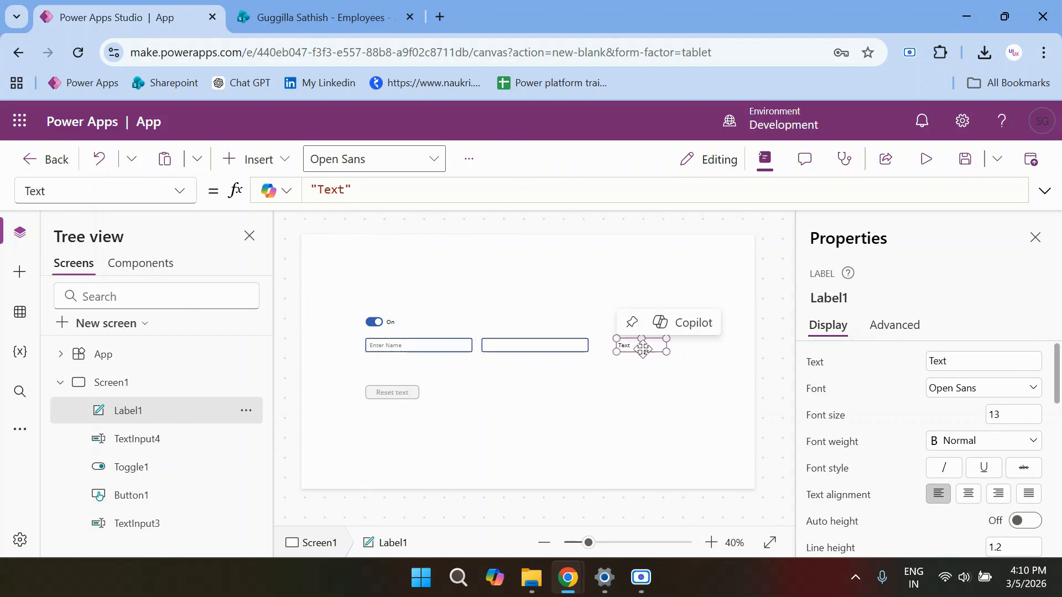
# - Set the new label's Text formula to TextInput3.Text
pyautogui.moveTo(362, 187); pyautogui.dragTo(290, 192)
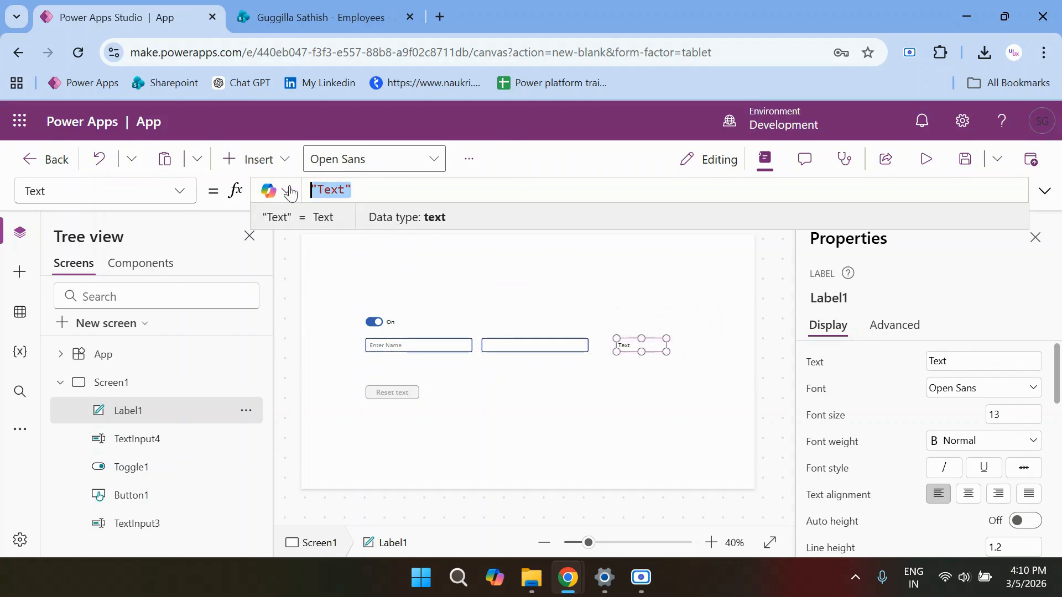
pyautogui.press('BackSpace')
pyautogui.write('Tex')
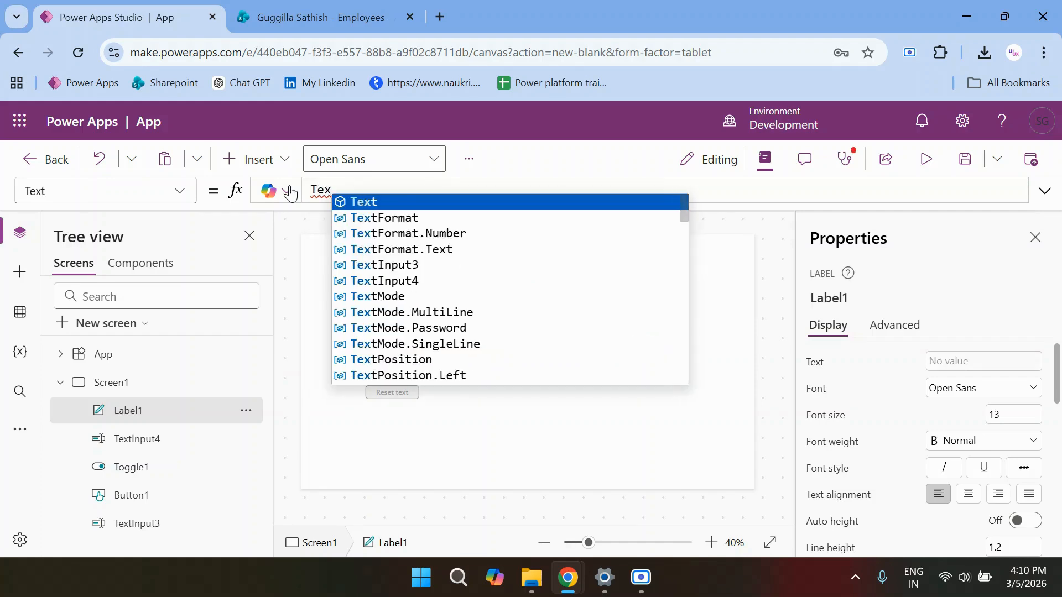
pyautogui.click(385, 264)
pyautogui.write('.')
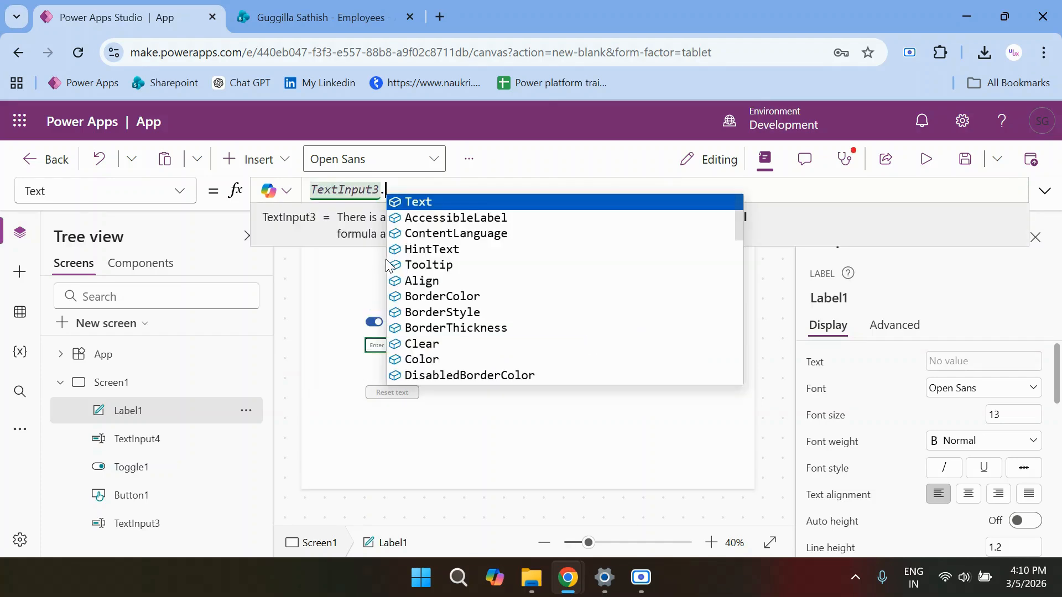
pyautogui.write('te')
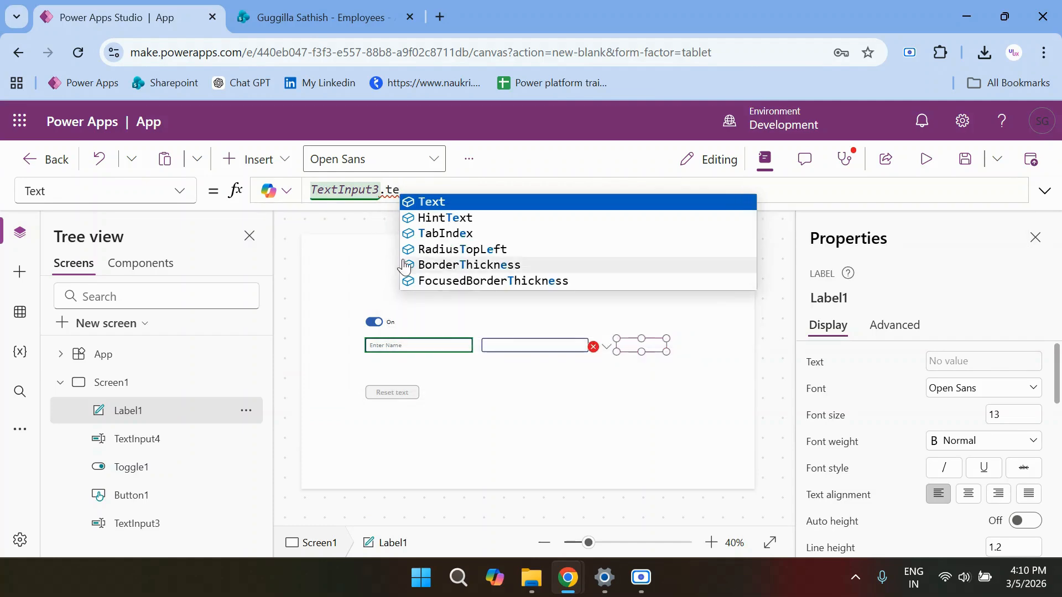
pyautogui.click(440, 203)
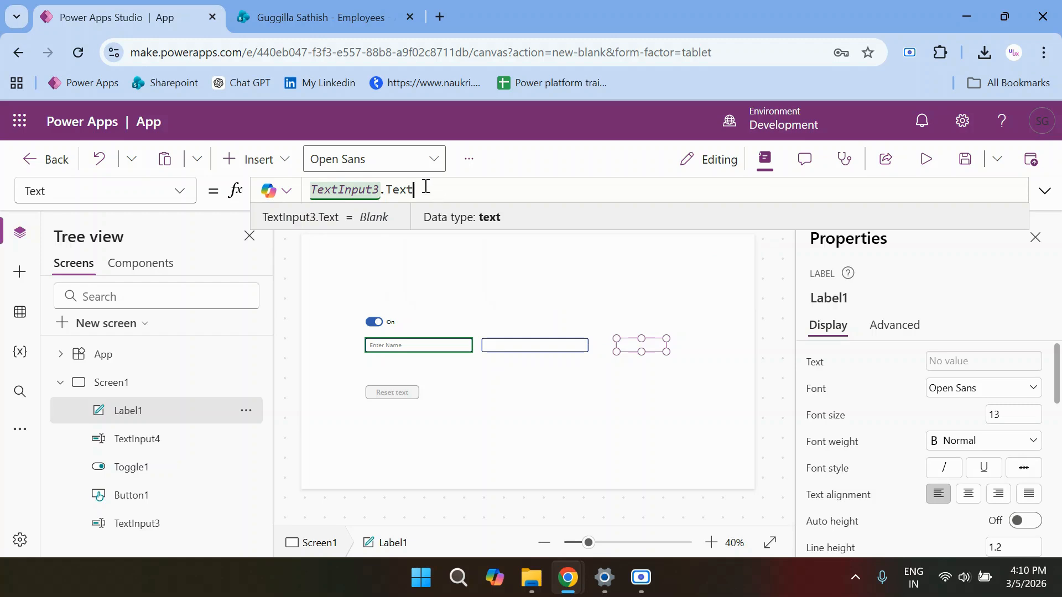
# - Replace the label's Text formula with Value(TextInput3.Text) followed by a plus sign
pyautogui.moveTo(425, 189); pyautogui.dragTo(308, 191)
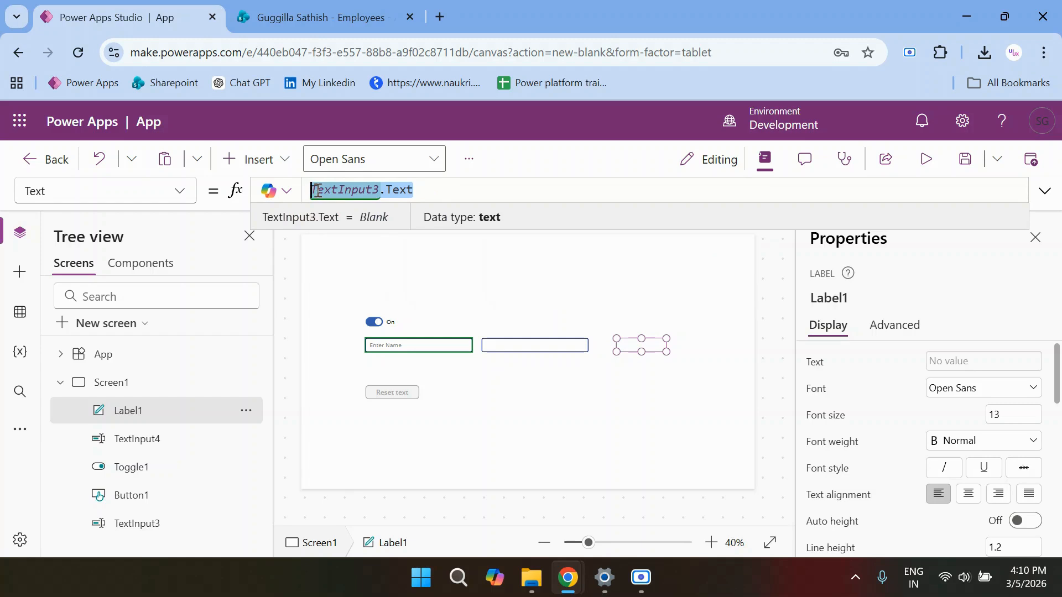
pyautogui.write('val')
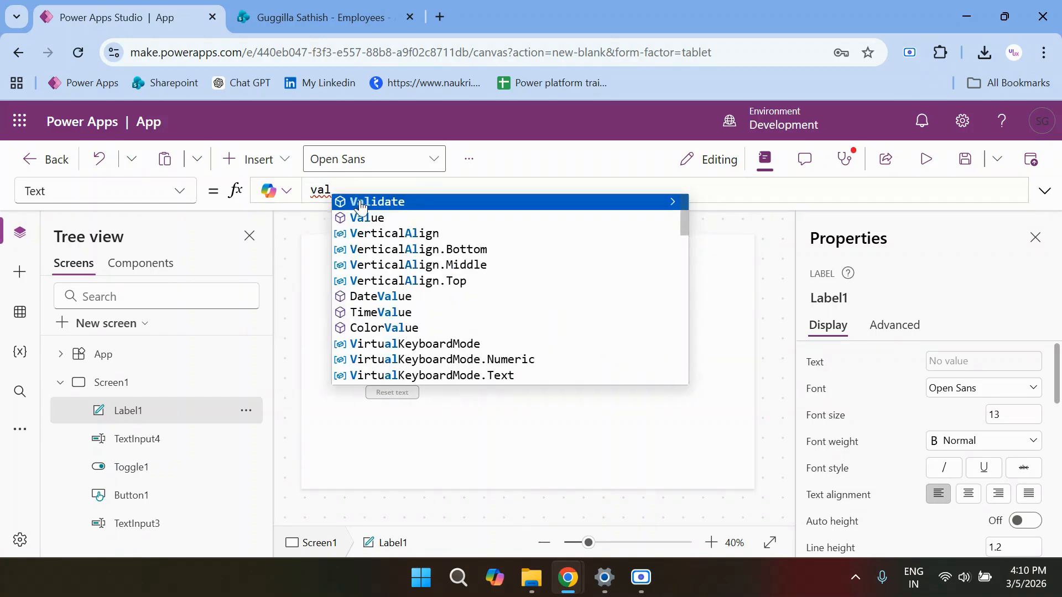
pyautogui.click(369, 219)
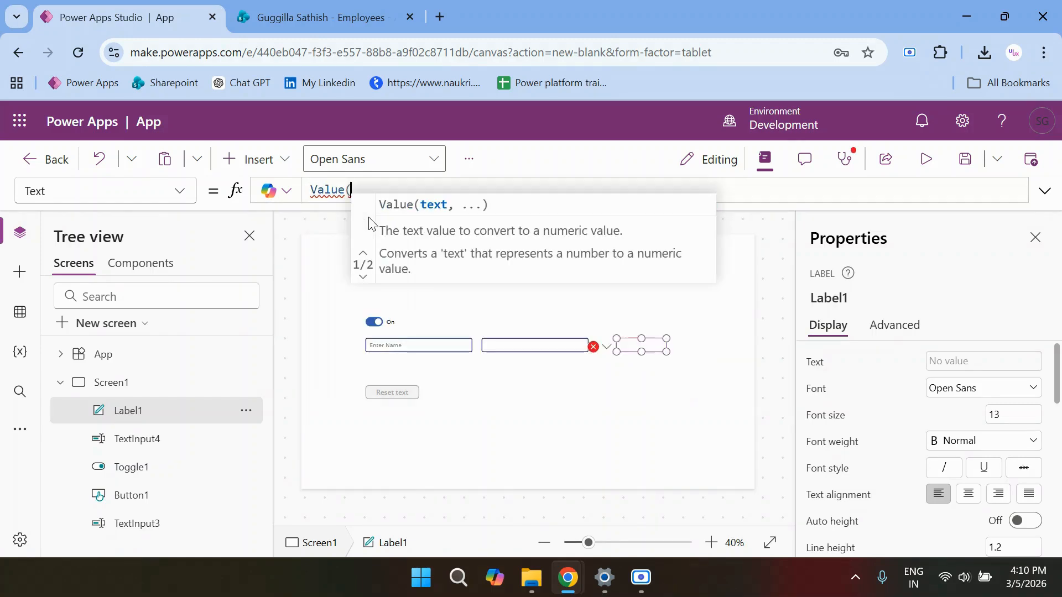
pyautogui.write('Tex')
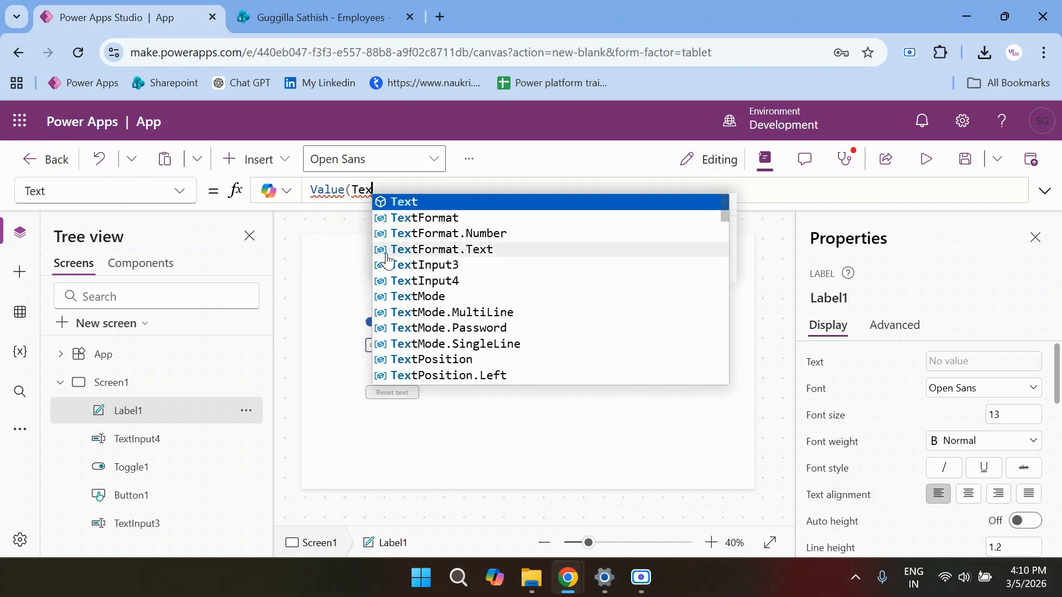
pyautogui.click(387, 262)
pyautogui.write('.')
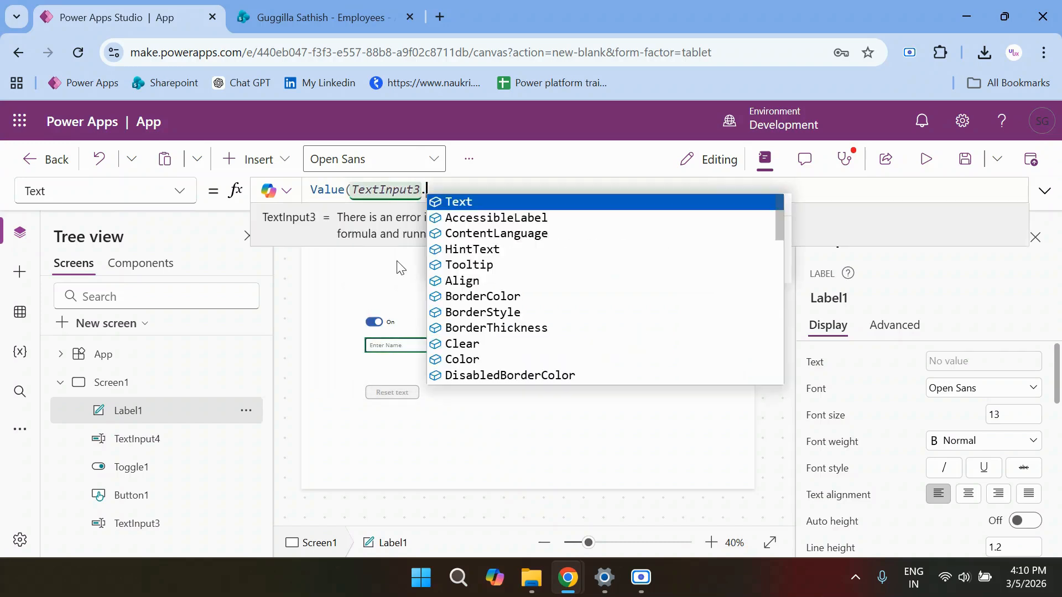
pyautogui.write('te')
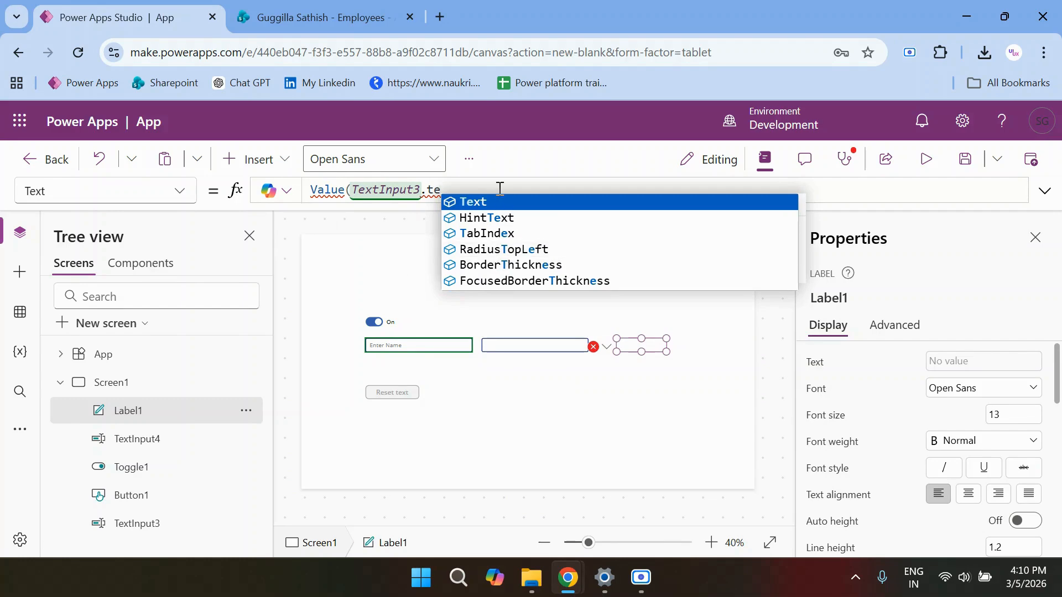
pyautogui.click(501, 203)
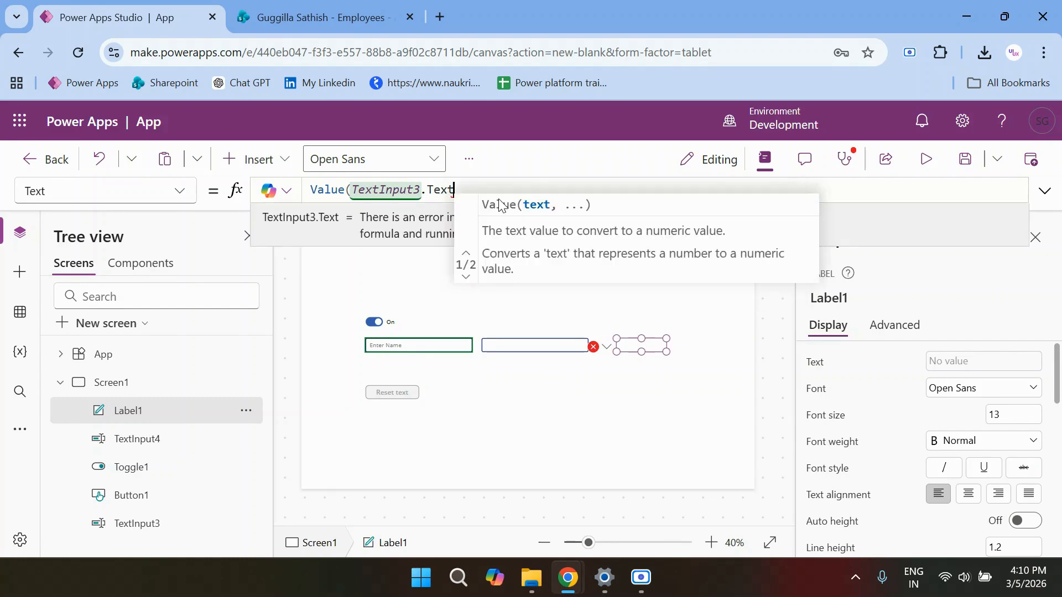
pyautogui.write(')+')
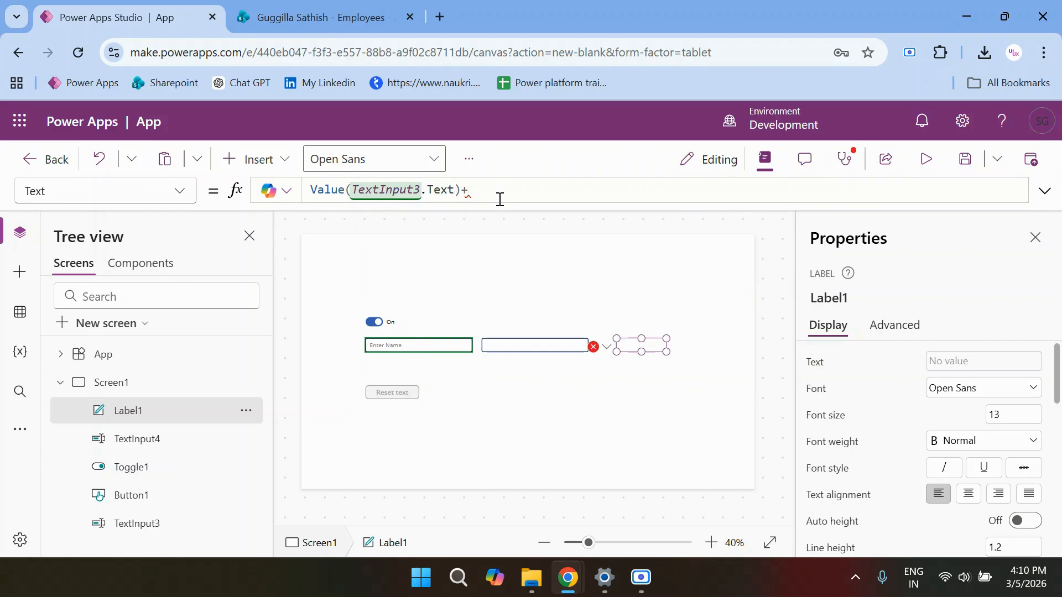
# - Append TextInput4.Text as the second term of the label's sum formula
pyautogui.write('Text')
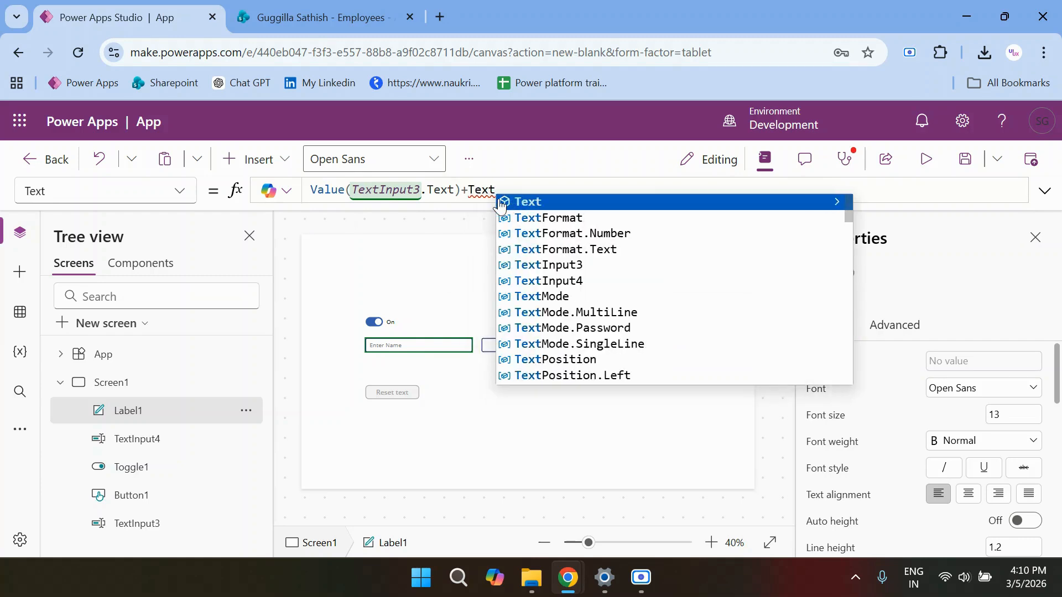
pyautogui.click(572, 282)
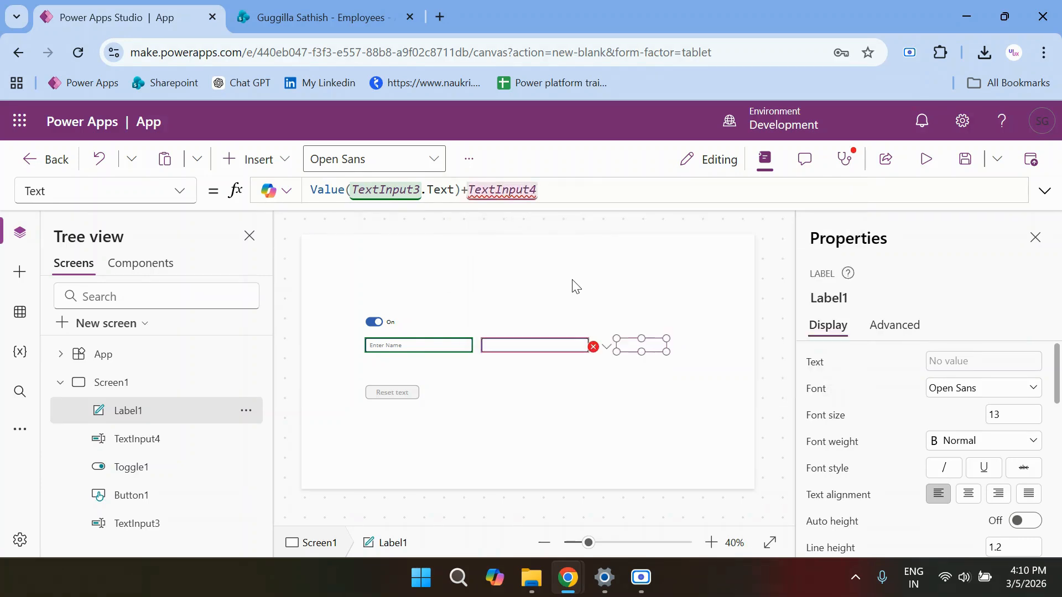
pyautogui.write('.te')
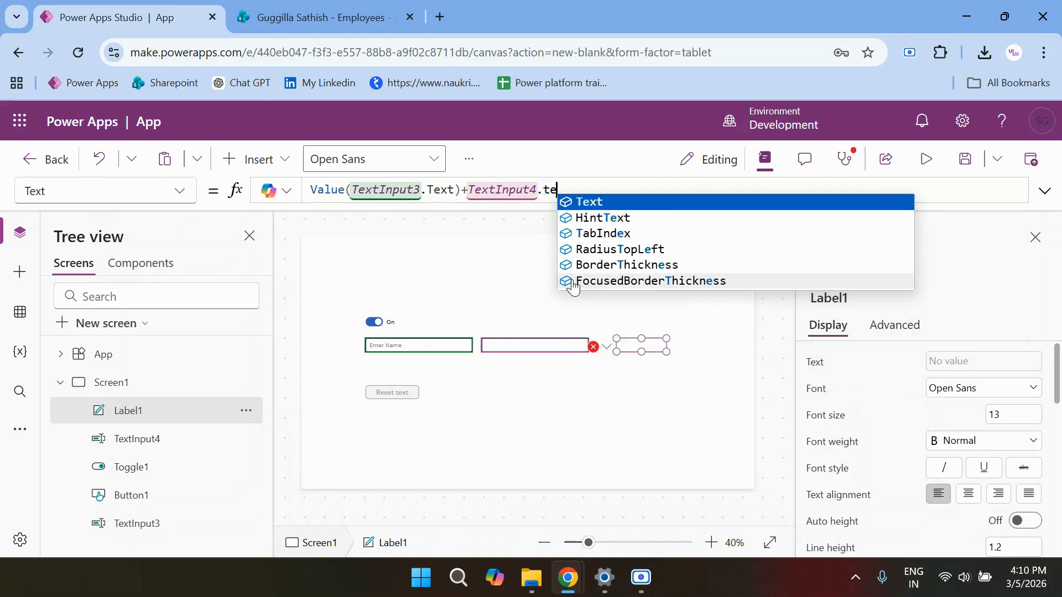
pyautogui.click(613, 203)
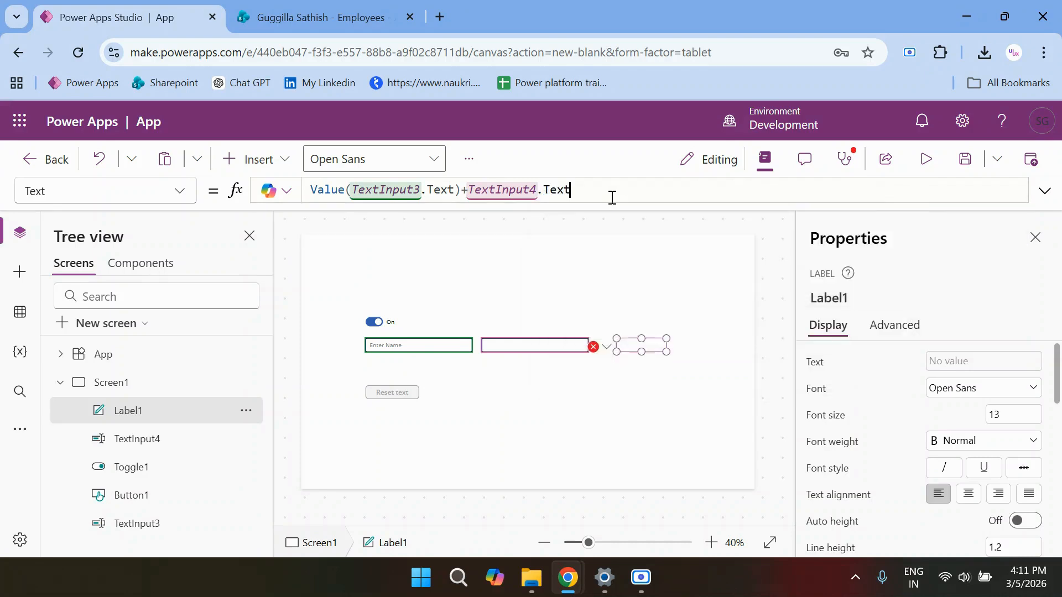
# - Rewrite the second term so the label's formula reads Value(TextInput3.Text)+Value(TextInput4.Text)
pyautogui.moveTo(582, 191); pyautogui.dragTo(471, 192)
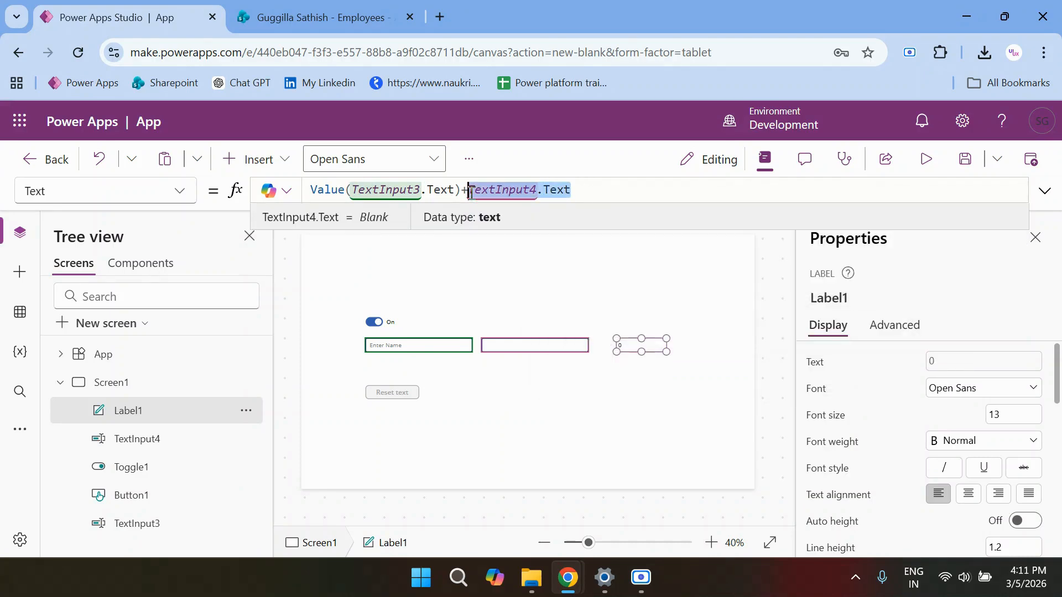
pyautogui.press('BackSpace')
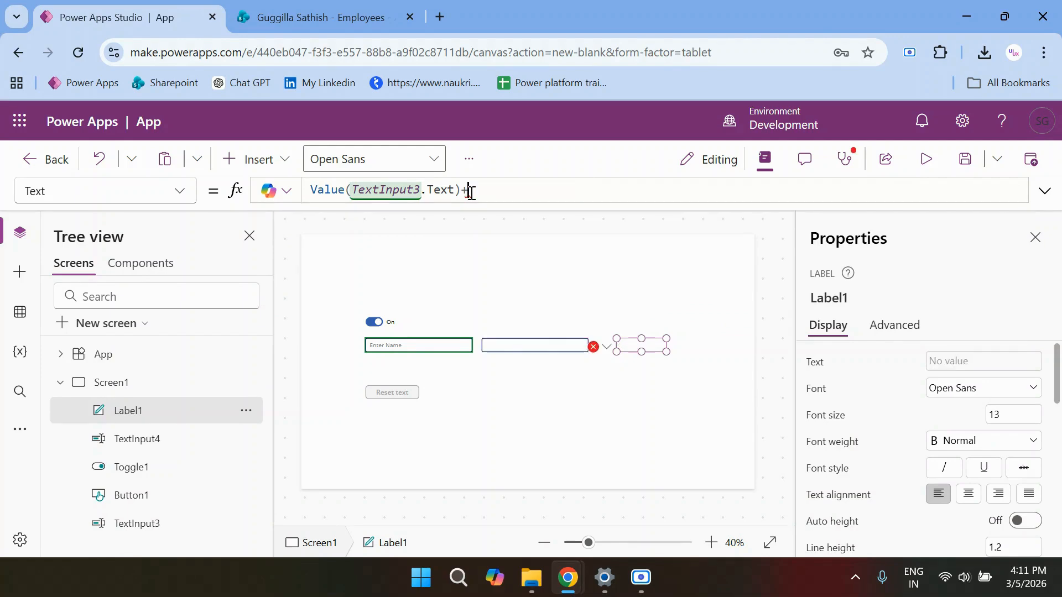
pyautogui.write('Valu')
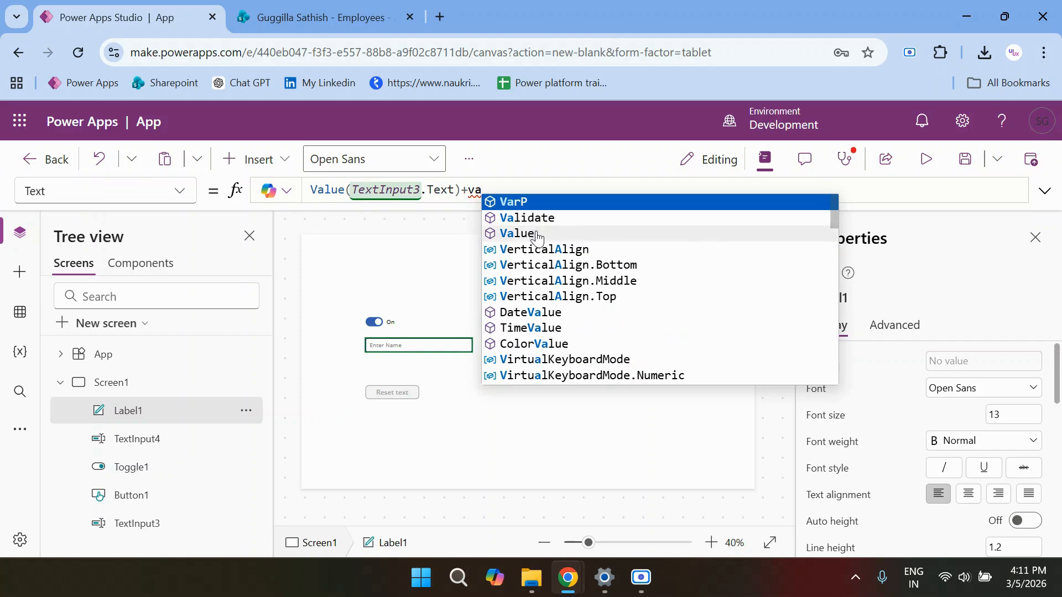
pyautogui.click(533, 233)
pyautogui.write('TextInput4.Text')
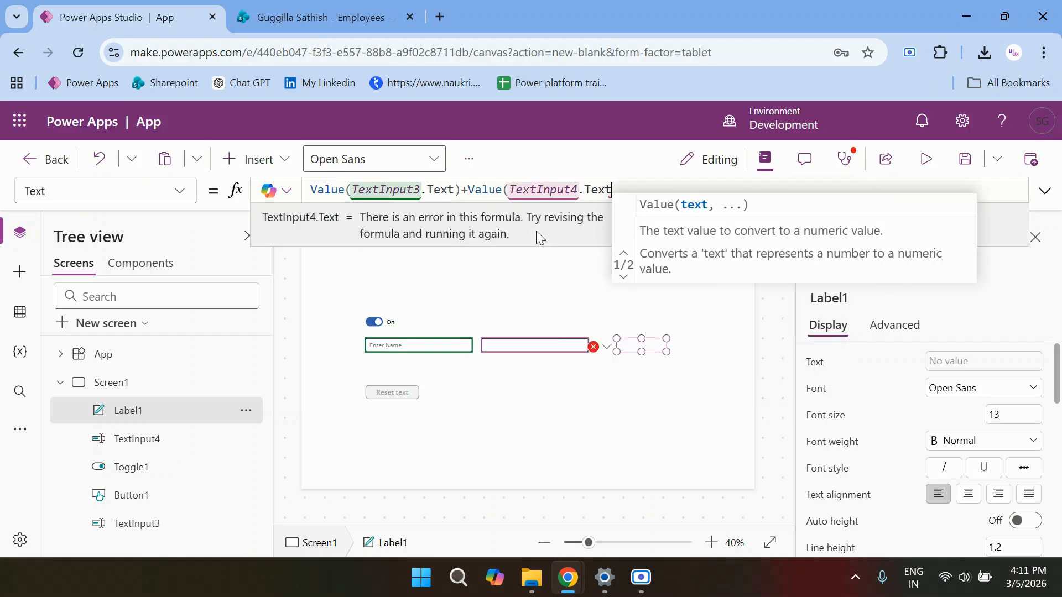
pyautogui.write(')')
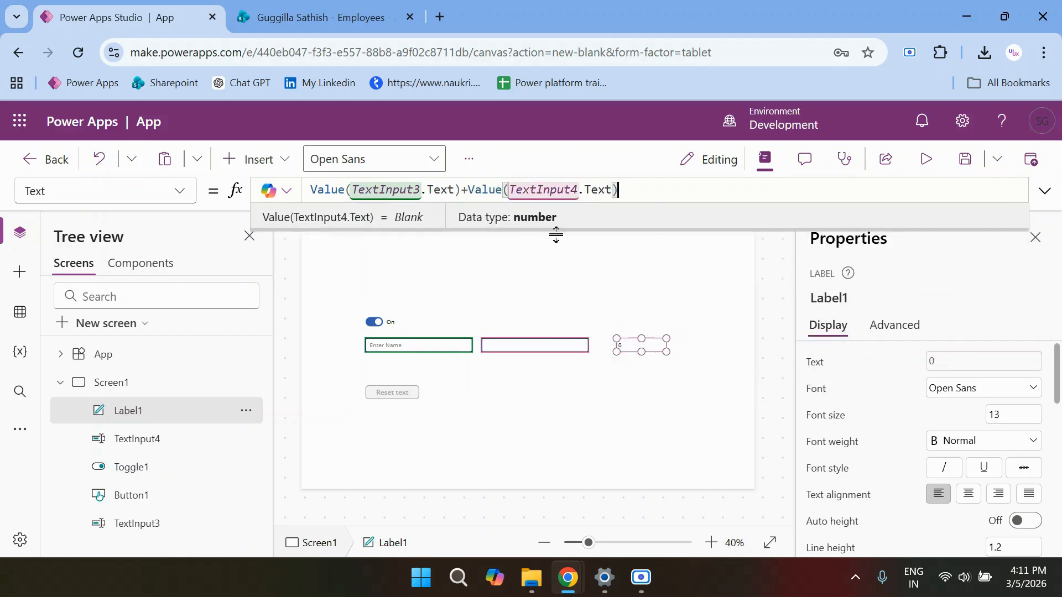
# - Preview the app with 32 in the first input and 3 in the second to test the sum label, and exit the preview
pyautogui.click(925, 159)
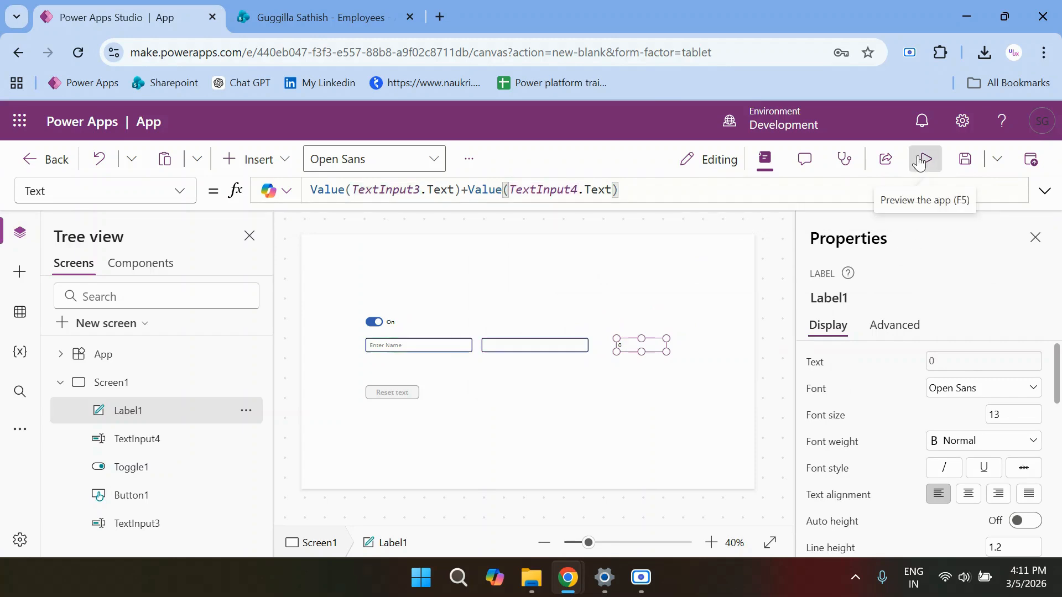
pyautogui.click(415, 330)
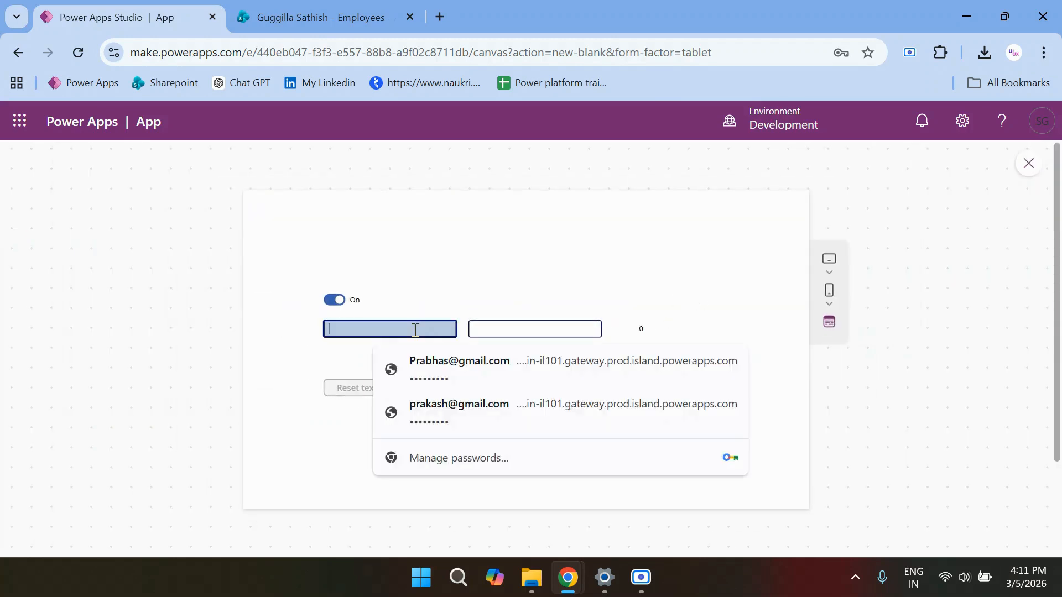
pyautogui.write('32')
pyautogui.click(473, 330)
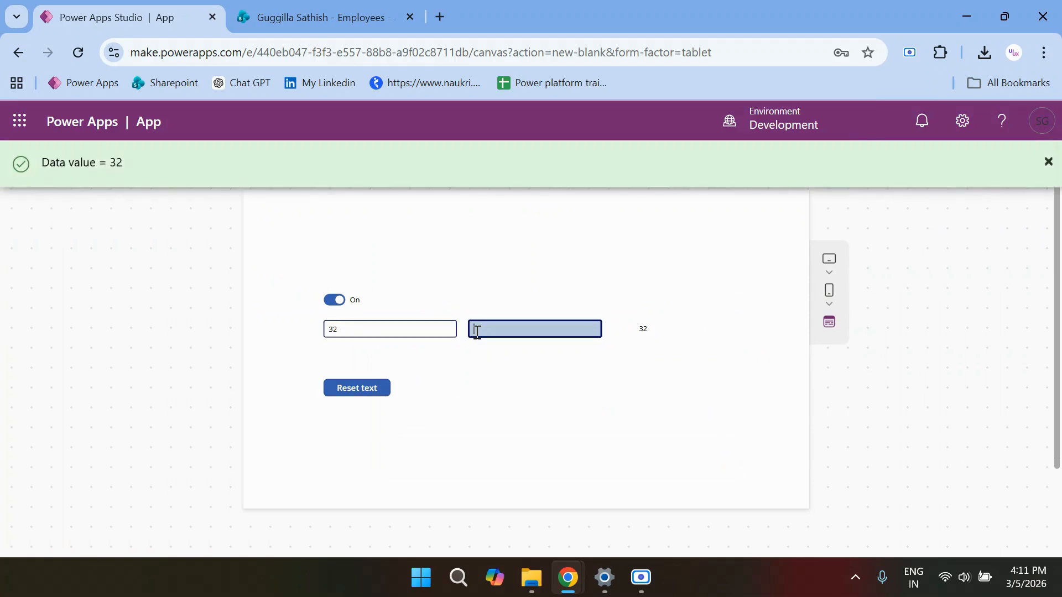
pyautogui.write('3')
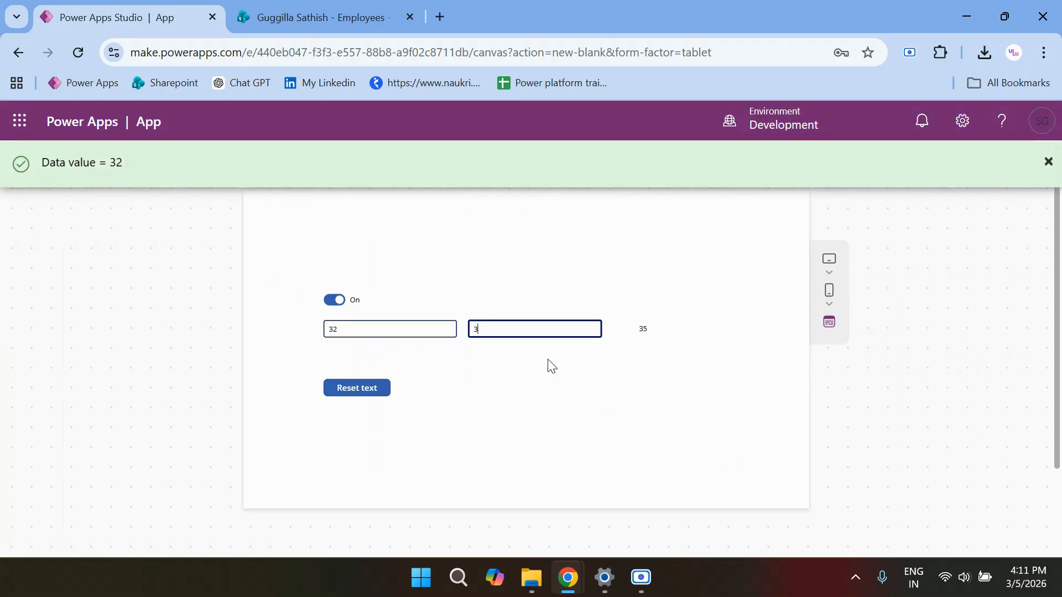
pyautogui.click(547, 360)
pyautogui.moveTo(652, 329); pyautogui.dragTo(639, 328)
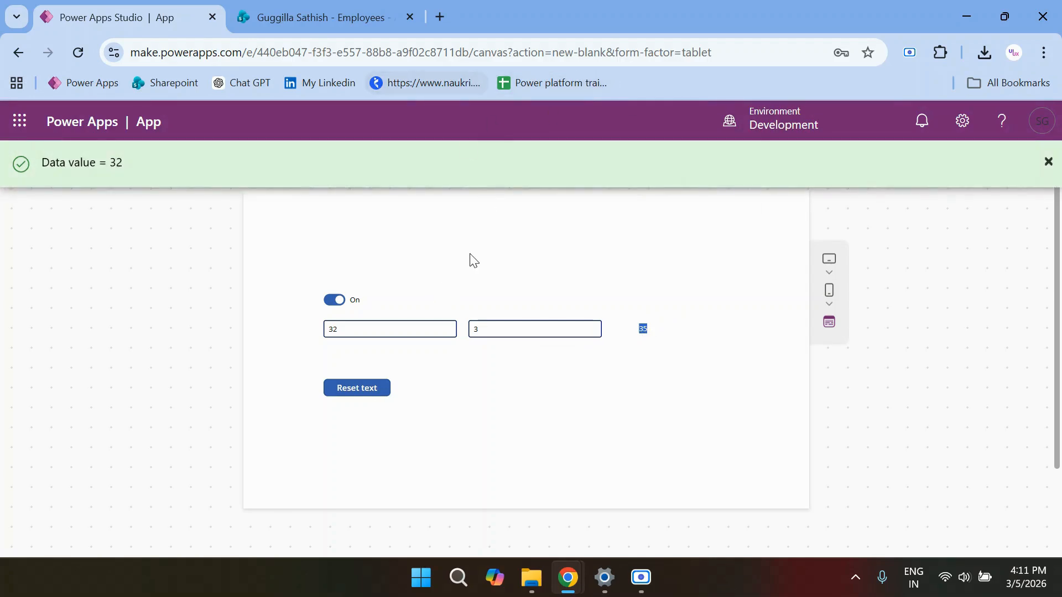
pyautogui.click(1047, 166)
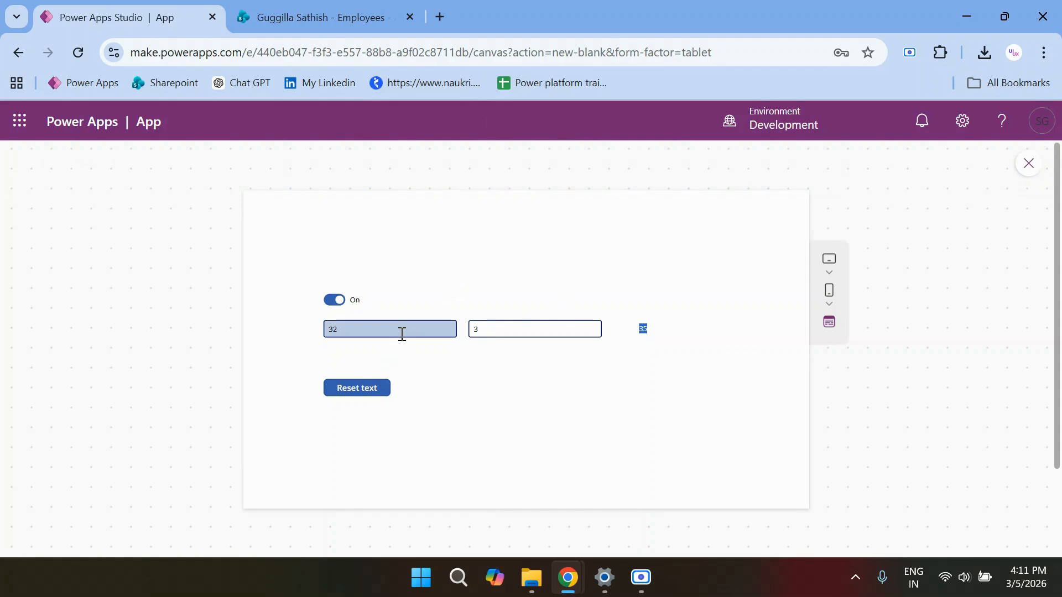
pyautogui.click(1028, 164)
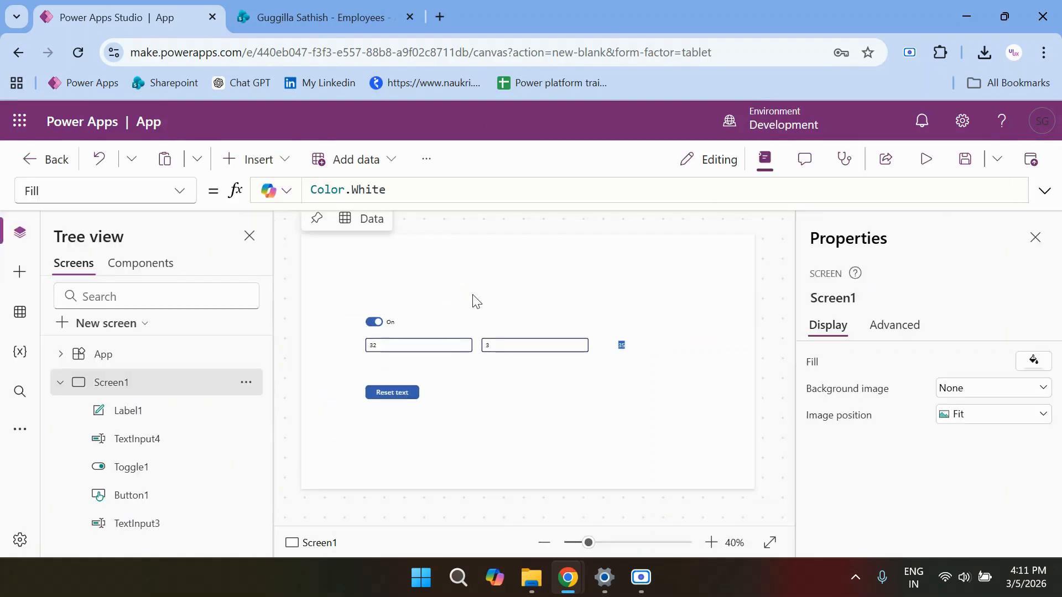
# - Select TextInput3 and open its BorderColor property for editing
pyautogui.click(432, 345)
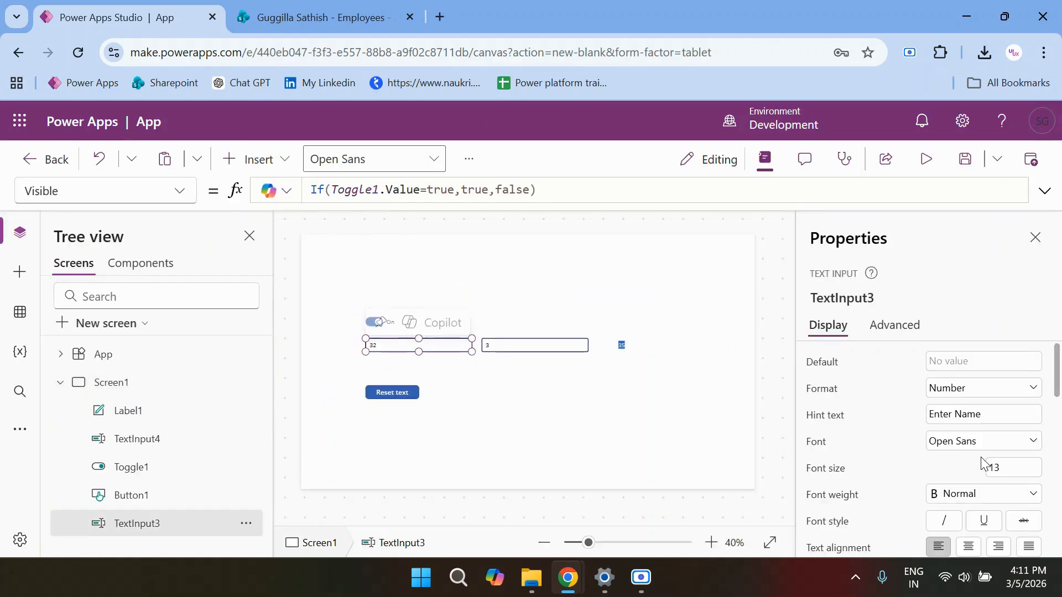
pyautogui.scroll(-5, 980, 456)
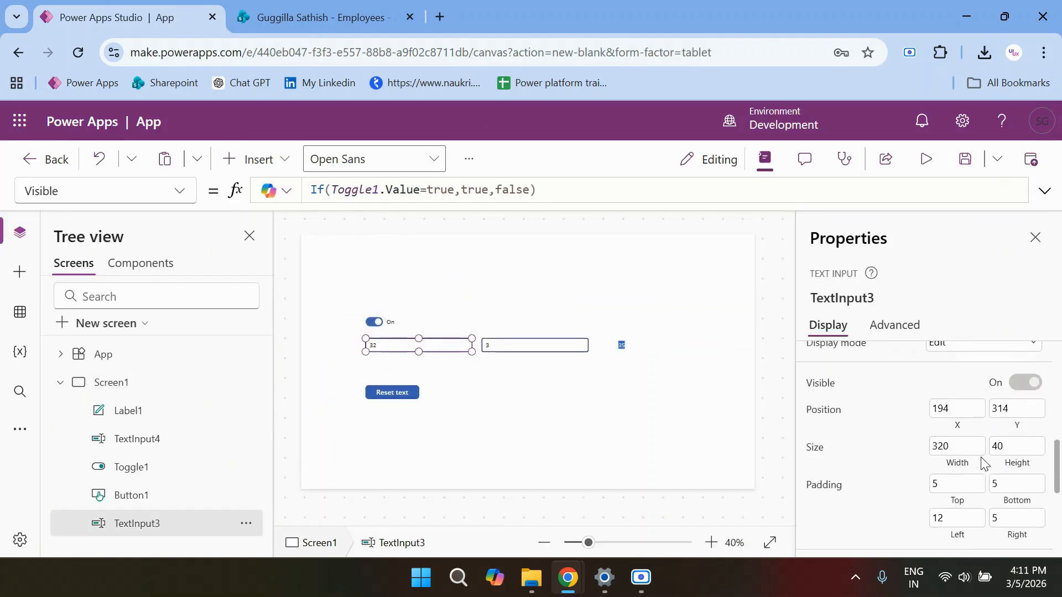
pyautogui.click(156, 188)
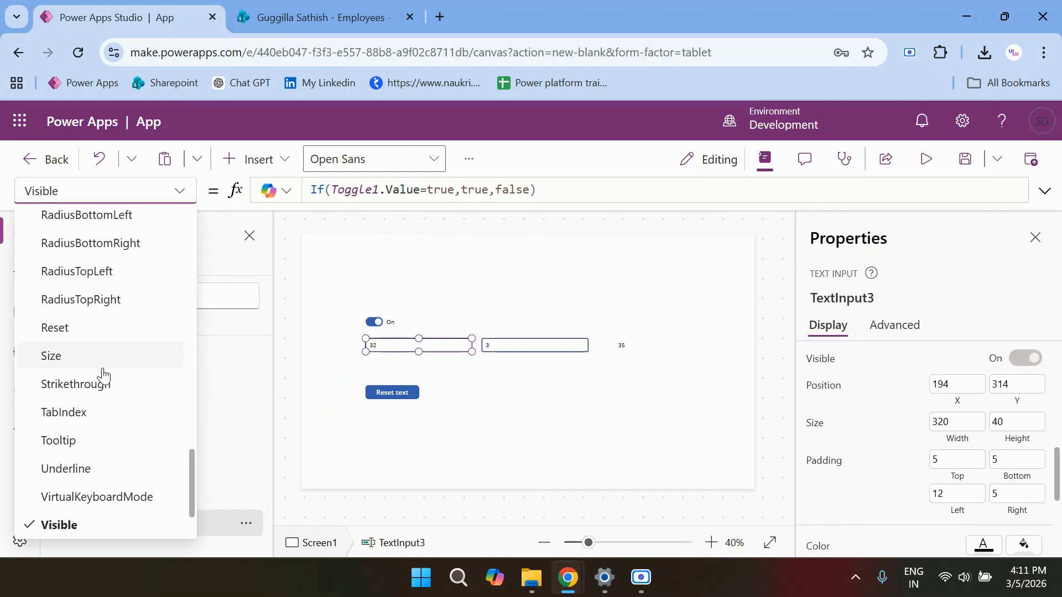
pyautogui.scroll(-2, 103, 376)
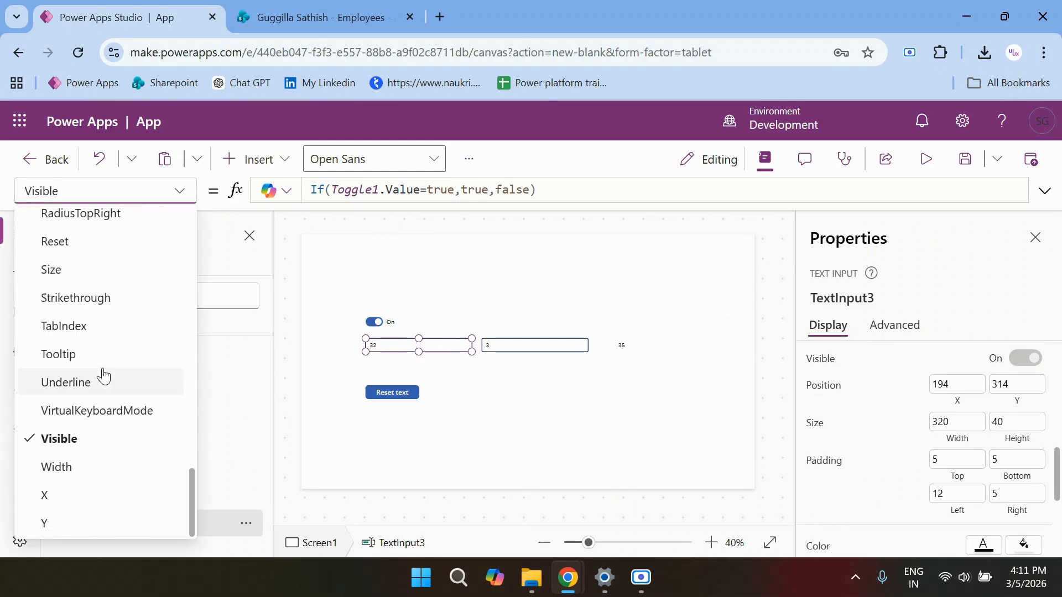
pyautogui.scroll(8, 103, 376)
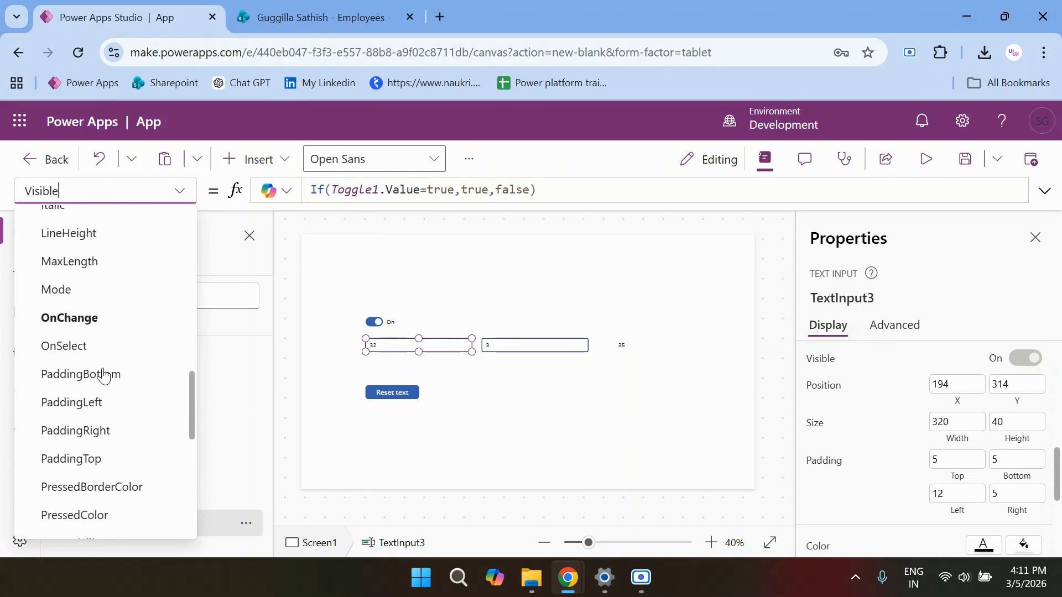
pyautogui.scroll(5, 103, 376)
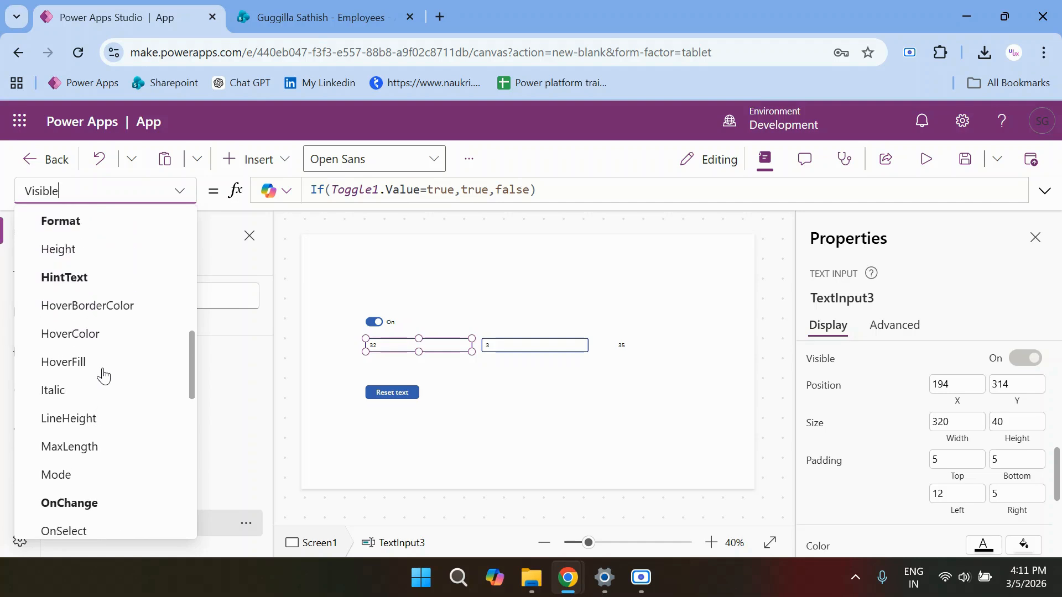
pyautogui.scroll(4, 104, 376)
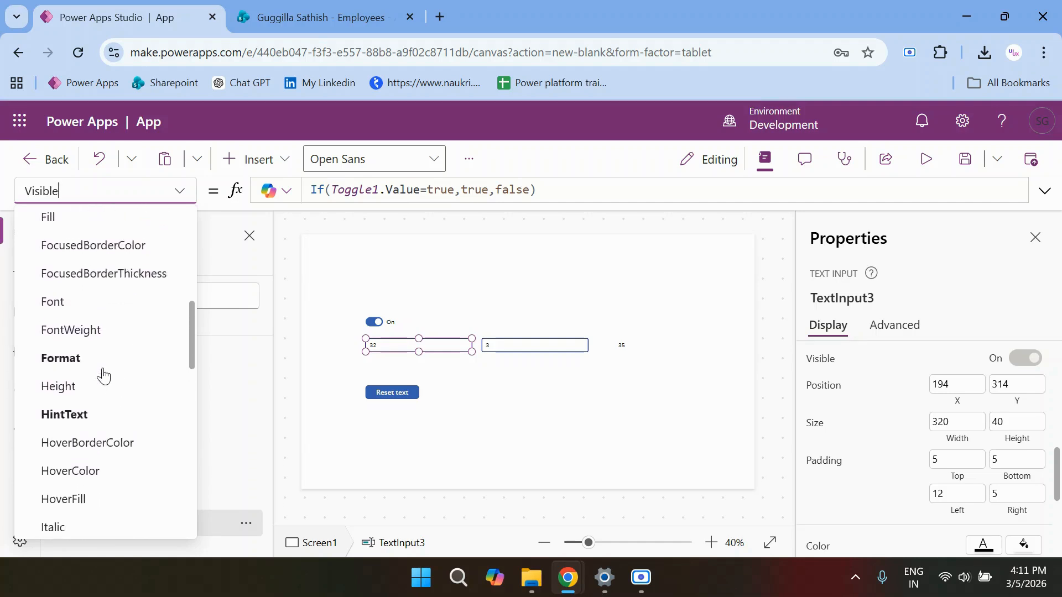
pyautogui.scroll(6, 104, 376)
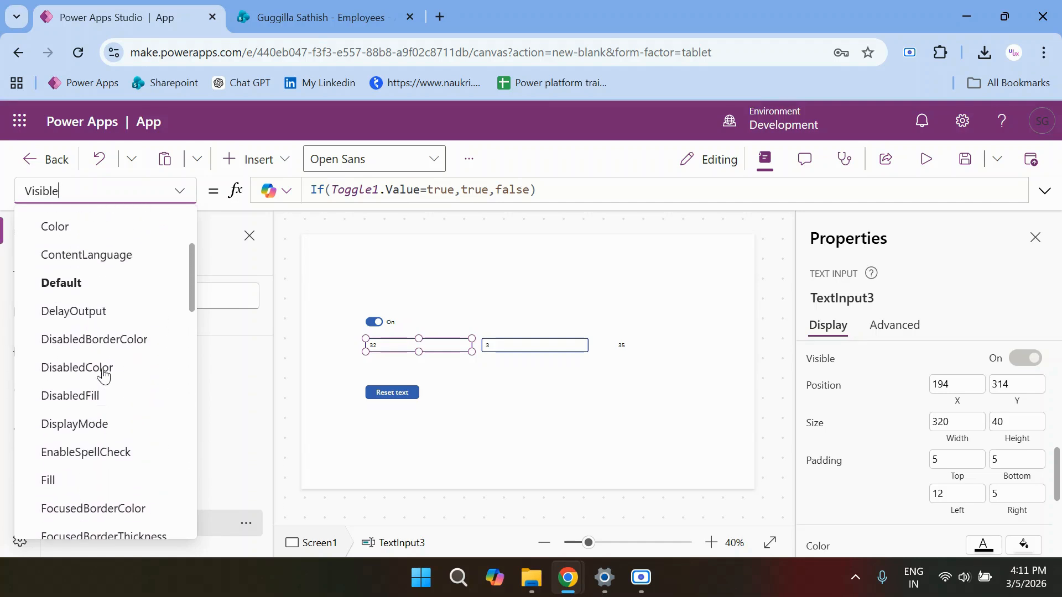
pyautogui.scroll(2, 103, 376)
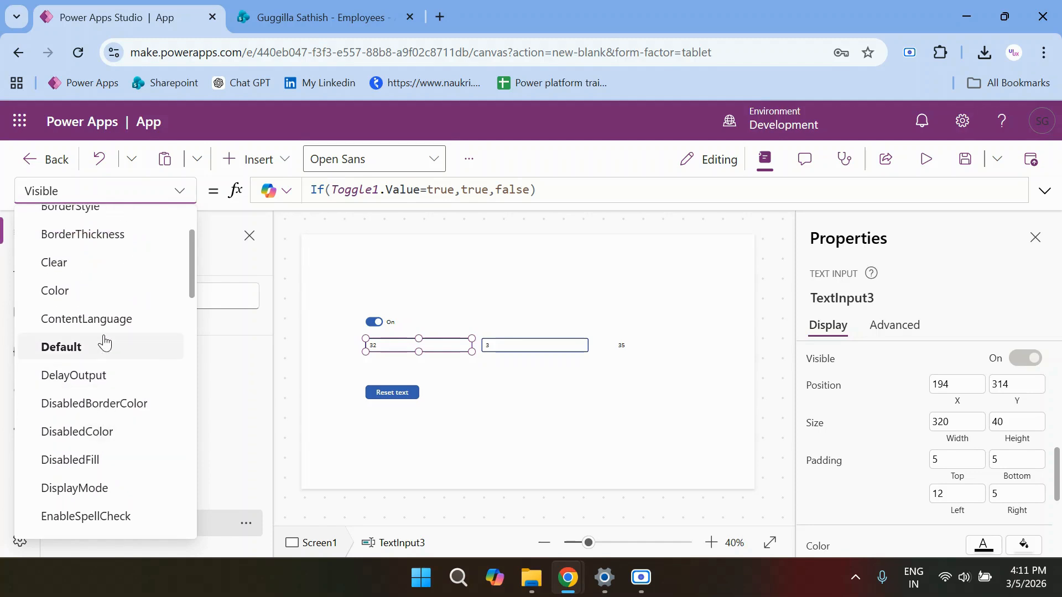
pyautogui.scroll(2, 100, 432)
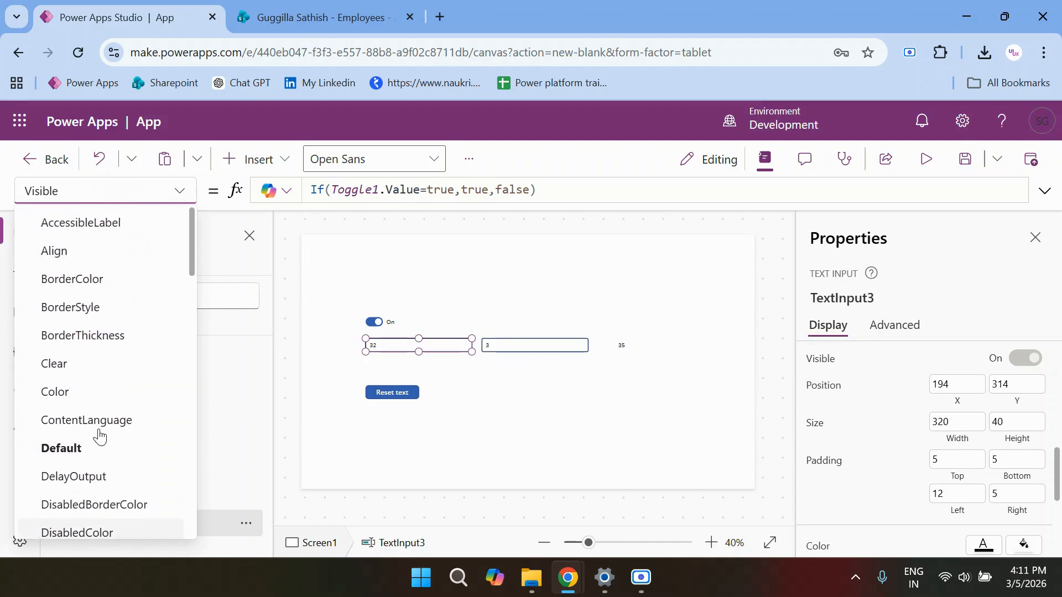
pyautogui.click(95, 279)
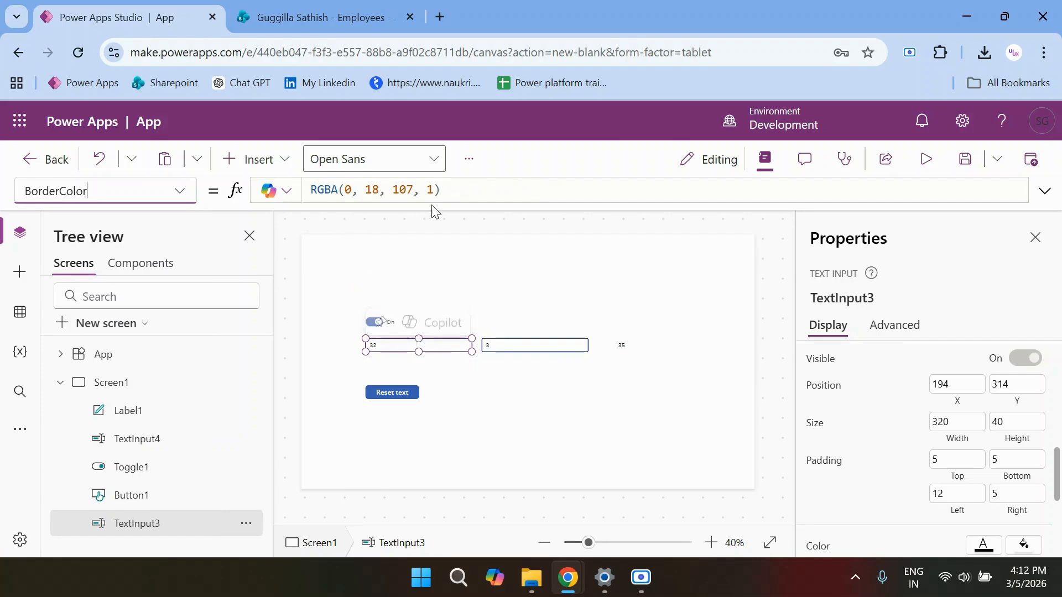
# - Replace the BorderColor formula of TextInput3 with an IsBlank call that takes TextInput3.Text as its first argument
pyautogui.click(452, 183)
pyautogui.press('BackSpace')
pyautogui.press('BackSpace')
pyautogui.press('BackSpace')
pyautogui.press('BackSpace')
pyautogui.press('BackSpace')
pyautogui.press('BackSpace')
pyautogui.press('BackSpace')
pyautogui.press('BackSpace')
pyautogui.press('BackSpace')
pyautogui.press('BackSpace')
pyautogui.press('BackSpace')
pyautogui.press('BackSpace')
pyautogui.press('BackSpace')
pyautogui.press('BackSpace')
pyautogui.press('BackSpace')
pyautogui.press('BackSpace')
pyautogui.press('BackSpace')
pyautogui.press('BackSpace')
pyautogui.press('BackSpace')
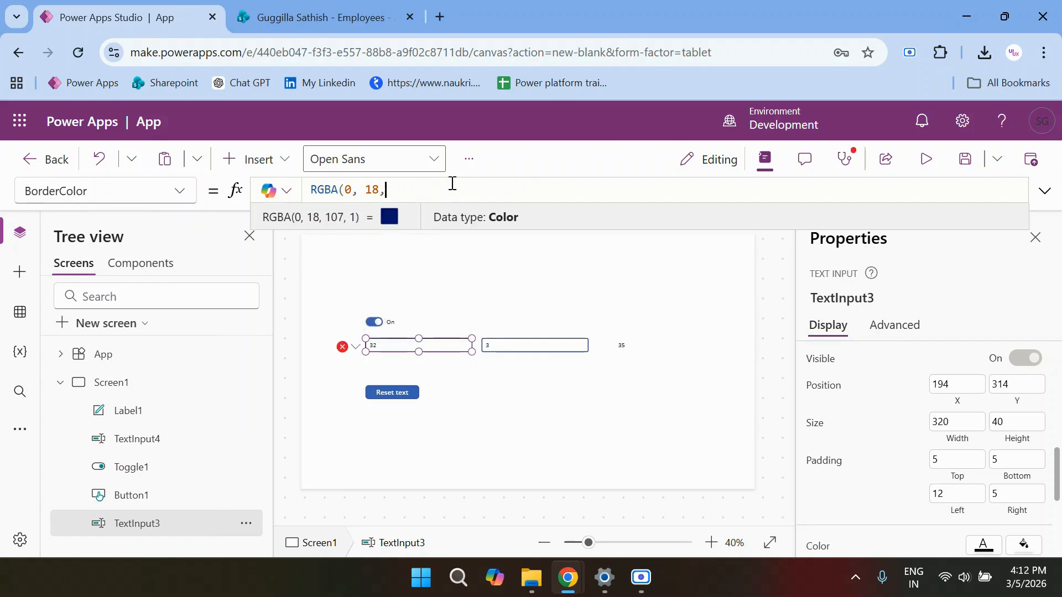
pyautogui.write('is')
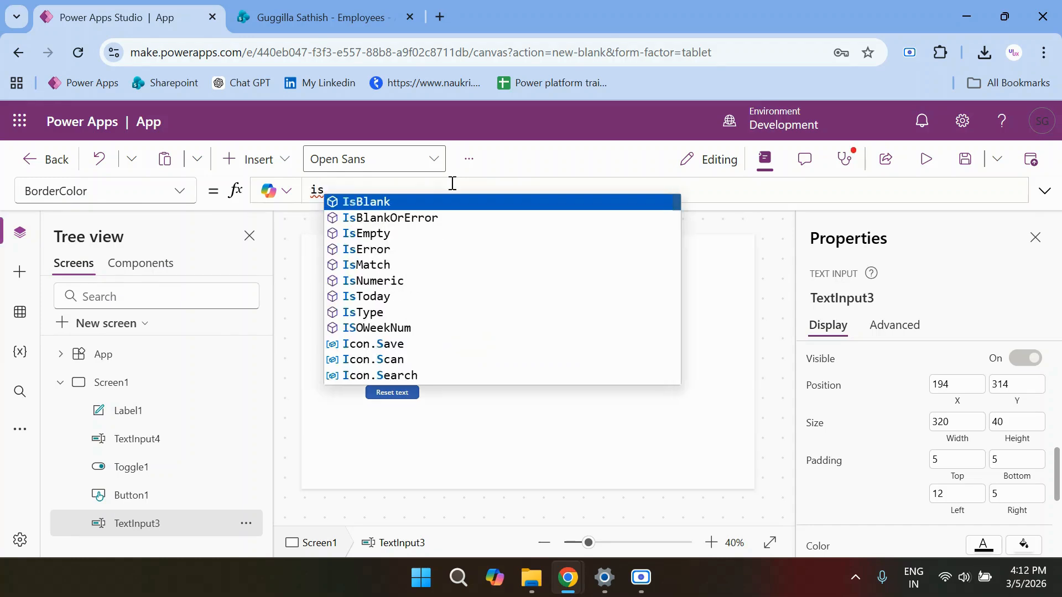
pyautogui.click(435, 202)
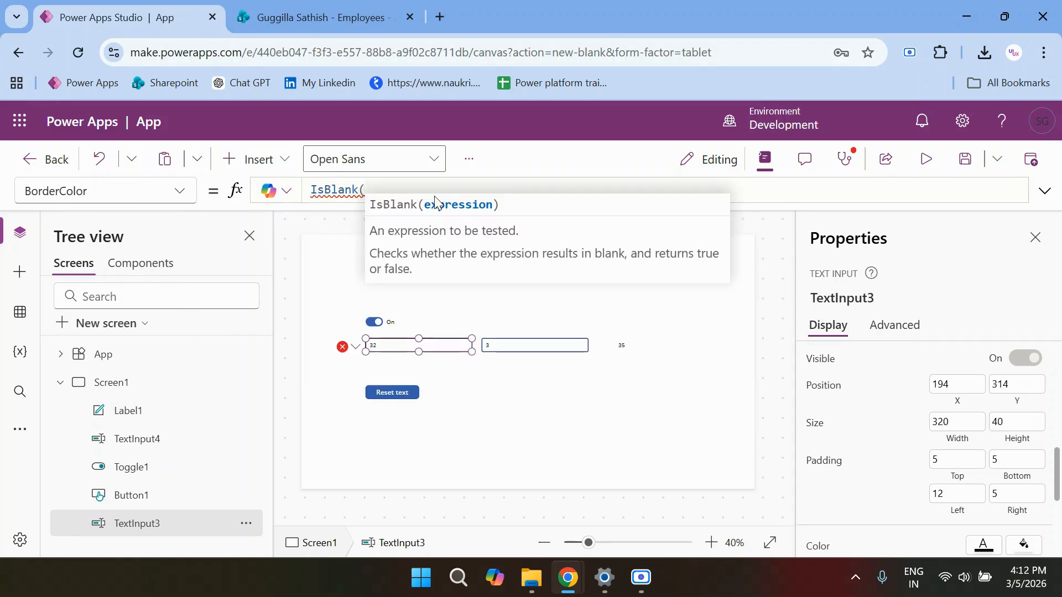
pyautogui.write('Te')
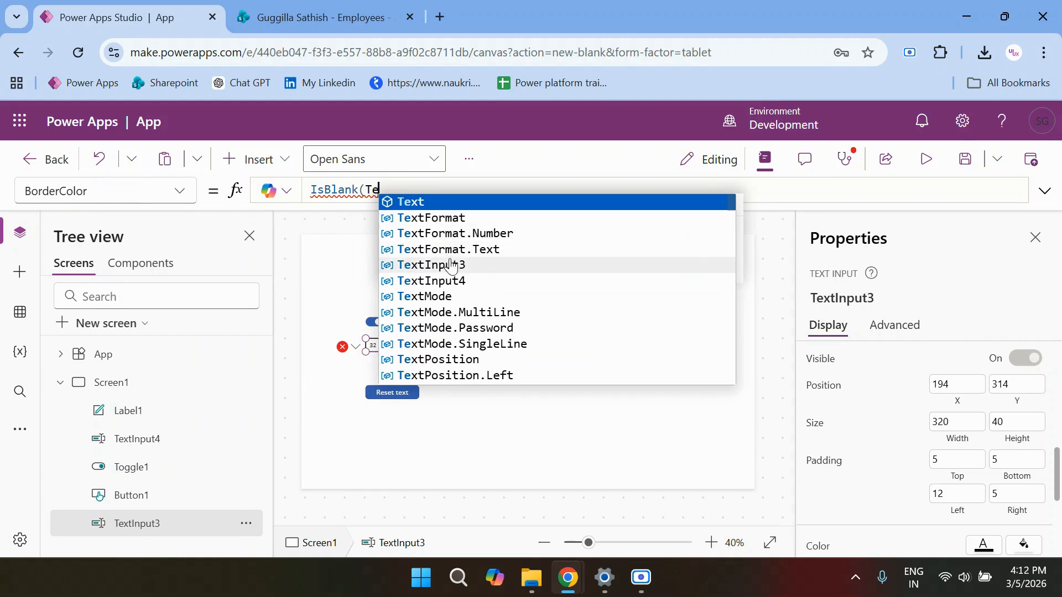
pyautogui.click(451, 266)
pyautogui.write('.t')
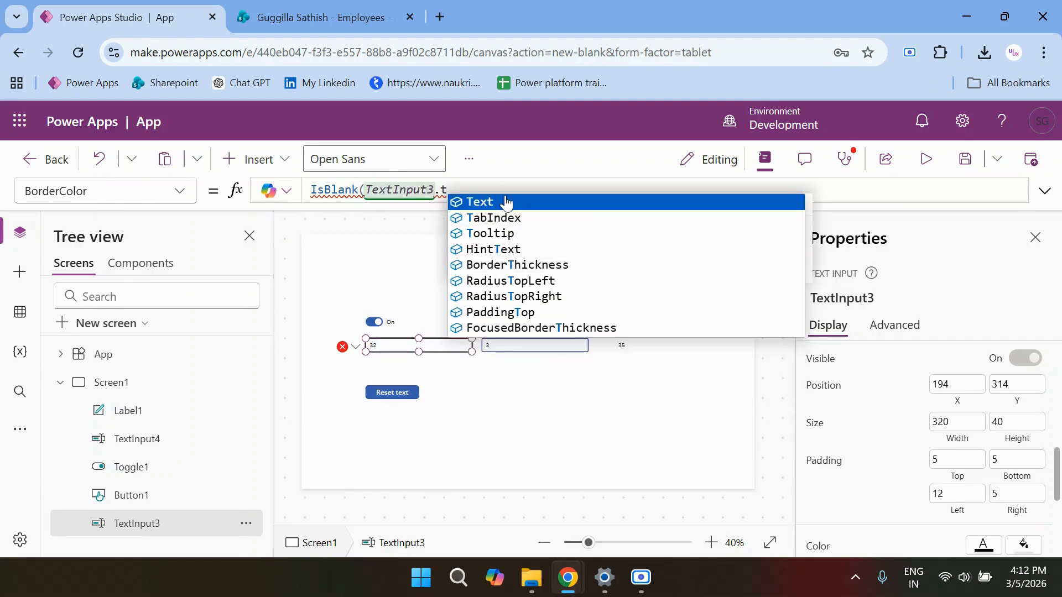
pyautogui.click(506, 202)
# - Complete the BorderColor formula as IsBlank(TextInput3.Text,Color.Red,Color.Blue)
pyautogui.write(',col')
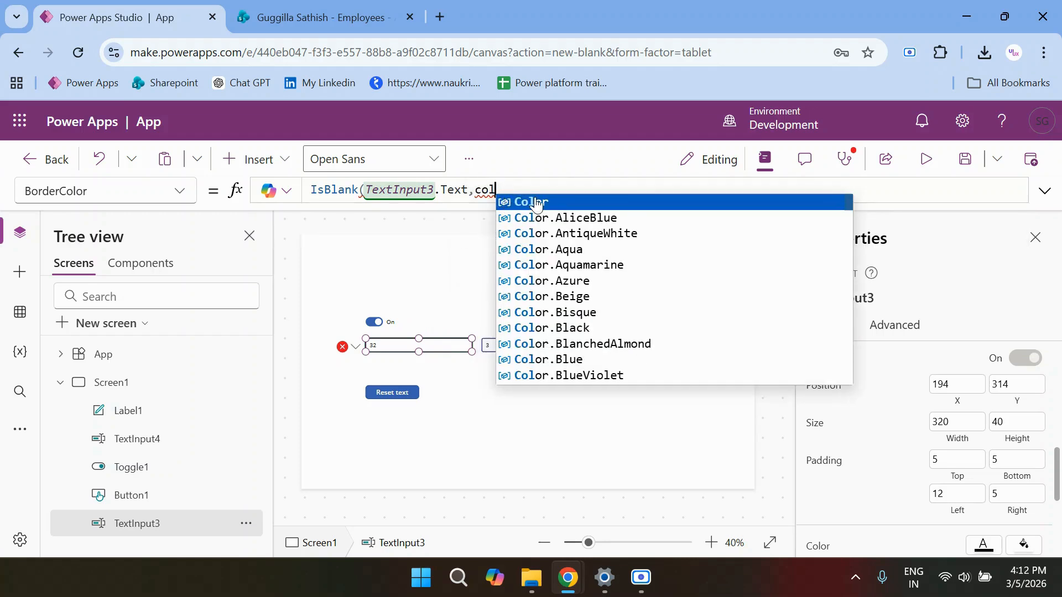
pyautogui.click(506, 203)
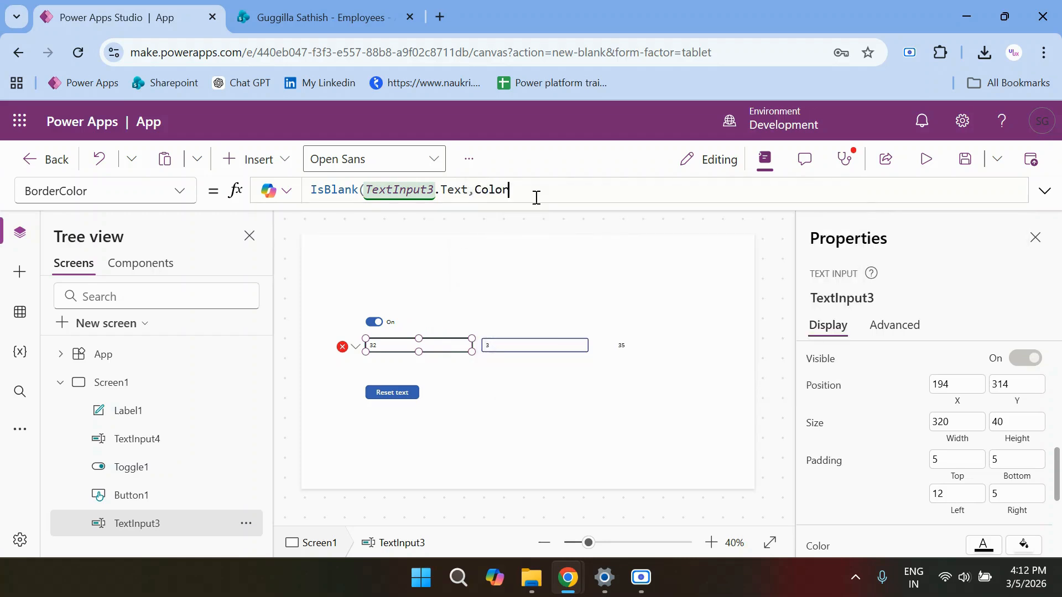
pyautogui.write('.r')
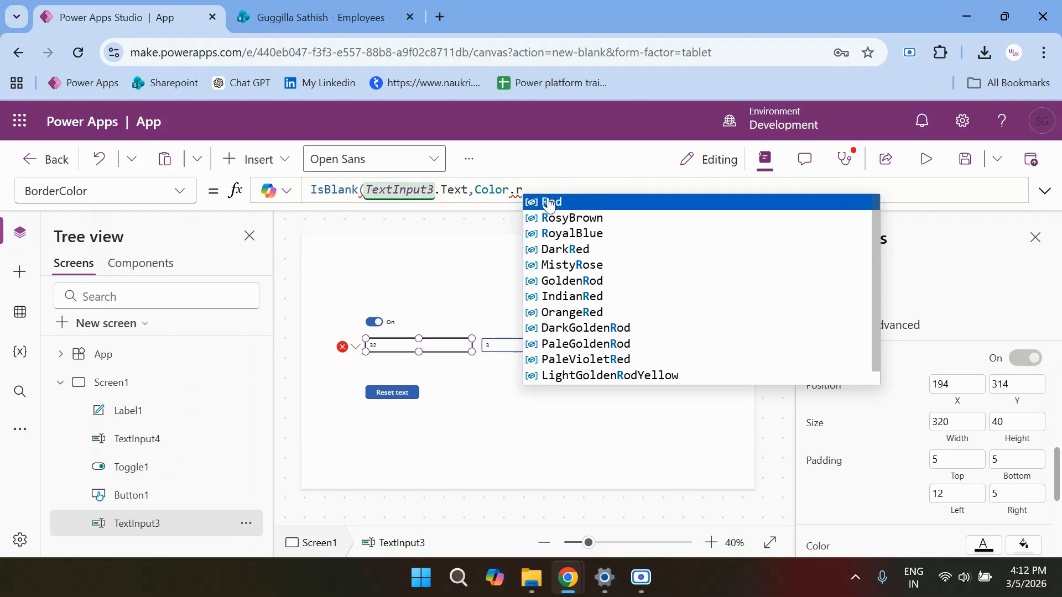
pyautogui.click(561, 200)
pyautogui.write(',col')
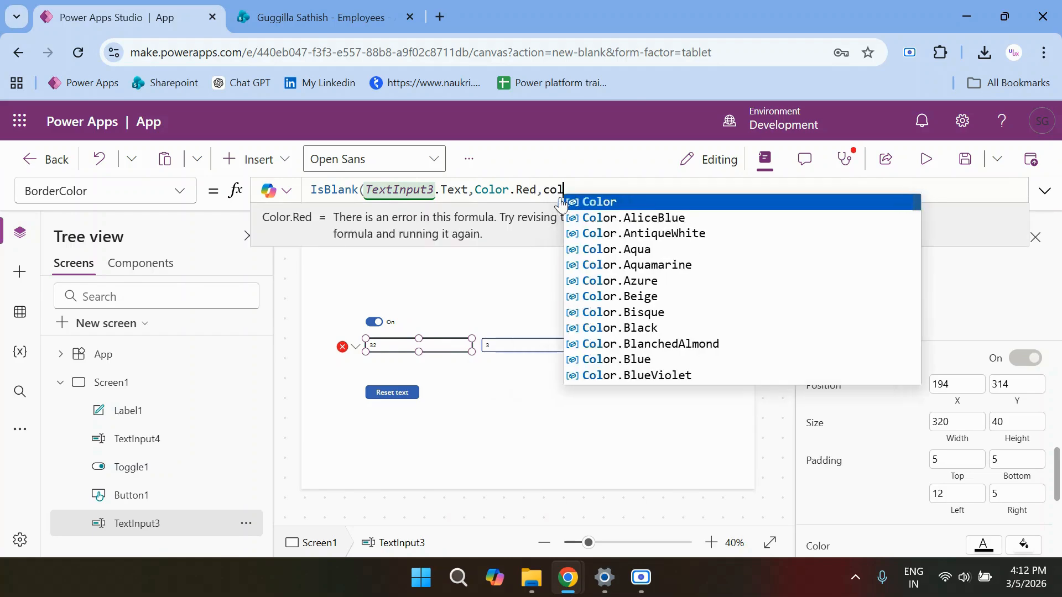
pyautogui.click(587, 204)
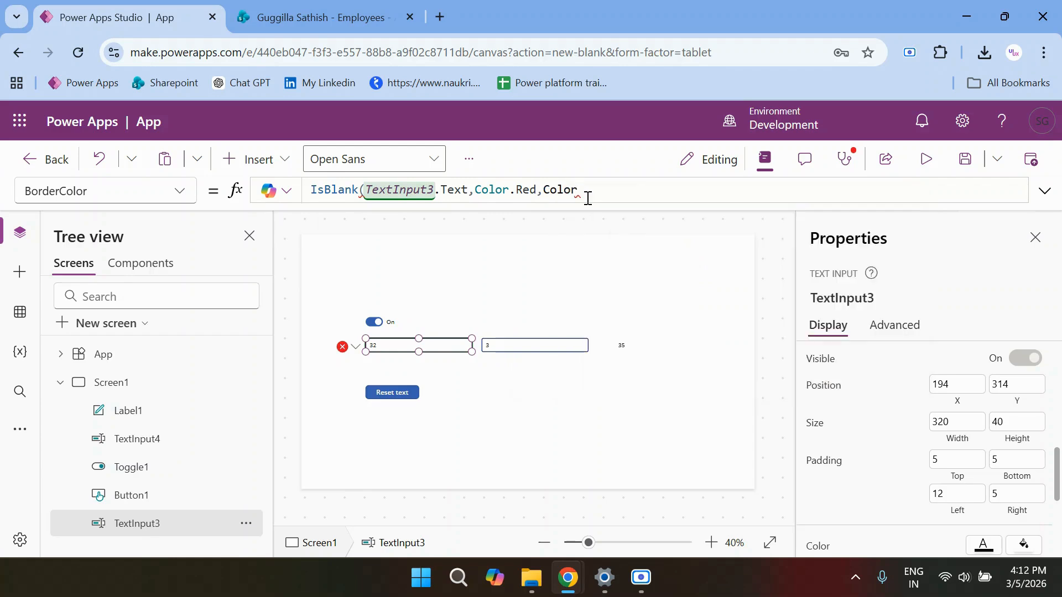
pyautogui.write('.')
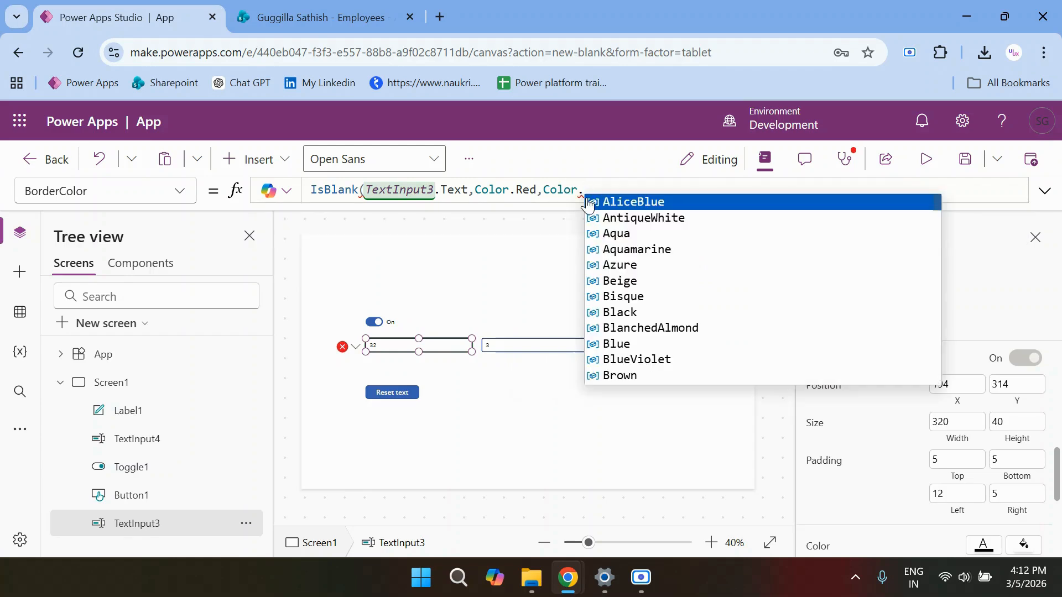
pyautogui.write('b')
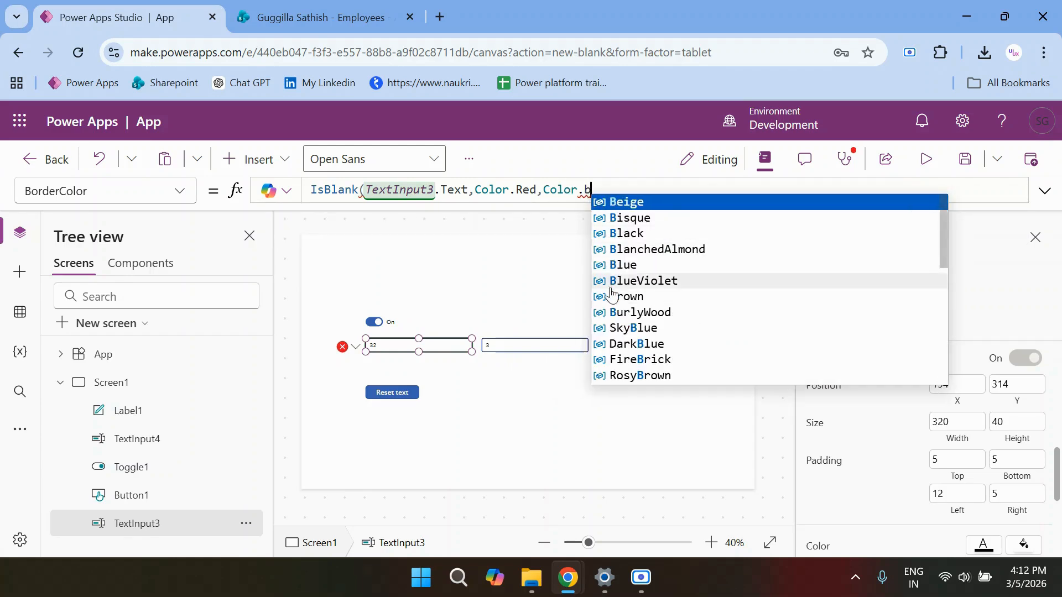
pyautogui.click(622, 265)
pyautogui.write(')')
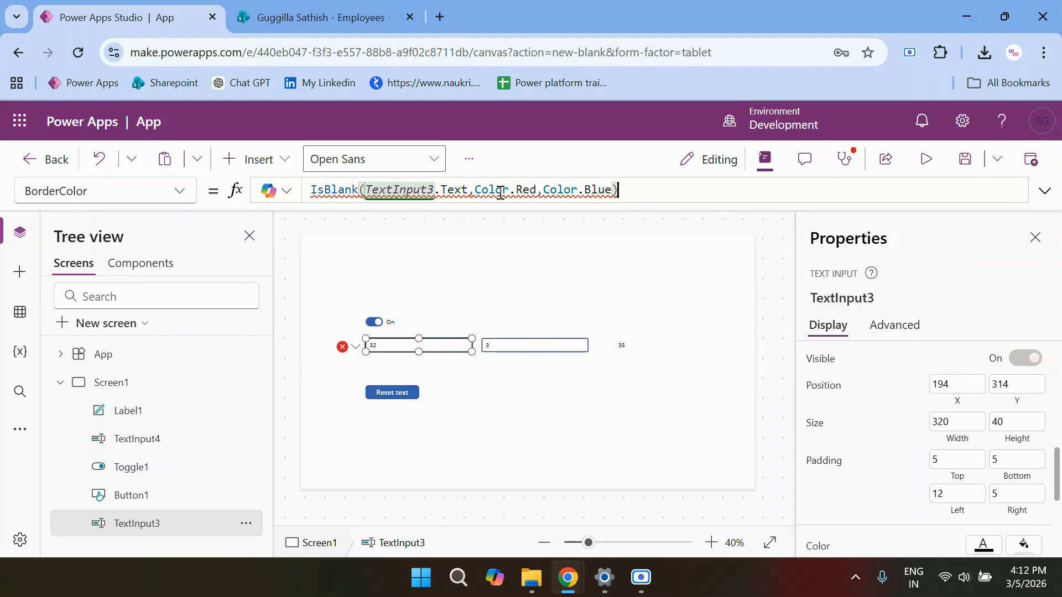
# - Try closing the IsBlank call directly after TextInput3.Text, and remove the added parenthesis
pyautogui.doubleClick(470, 191)
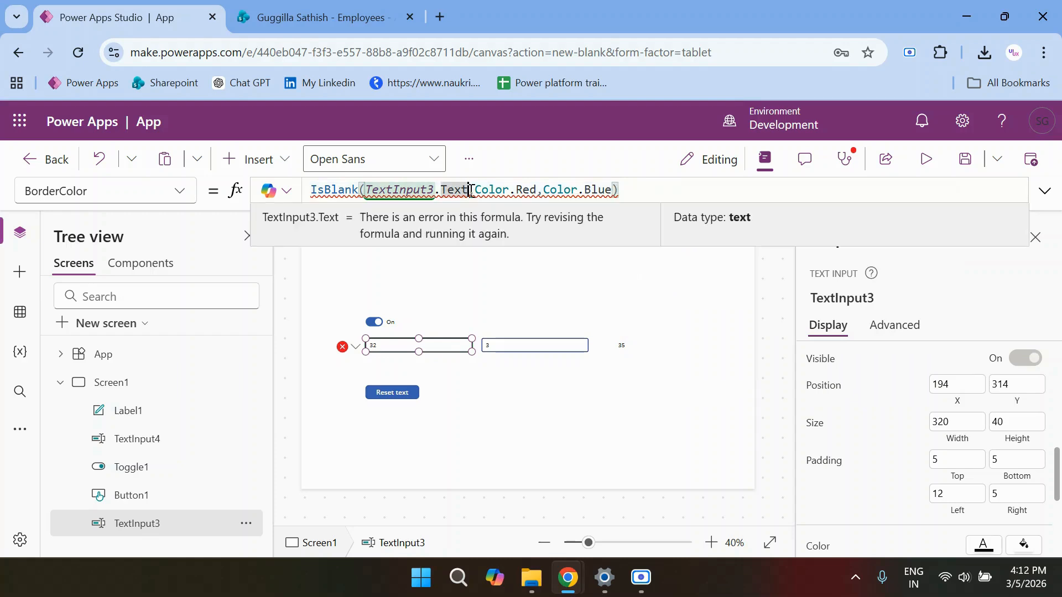
pyautogui.write(')')
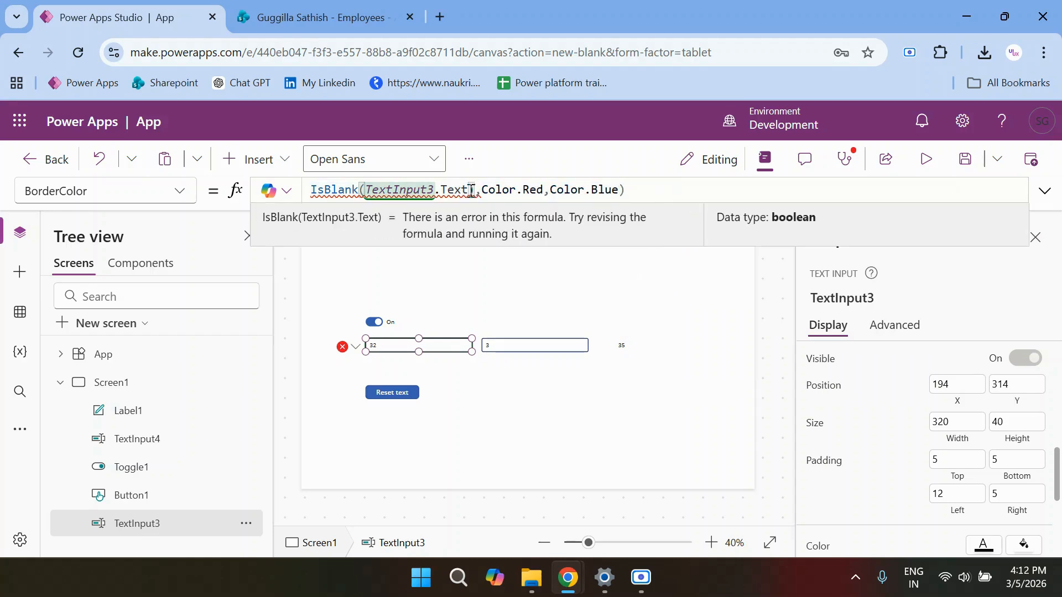
pyautogui.press('BackSpace')
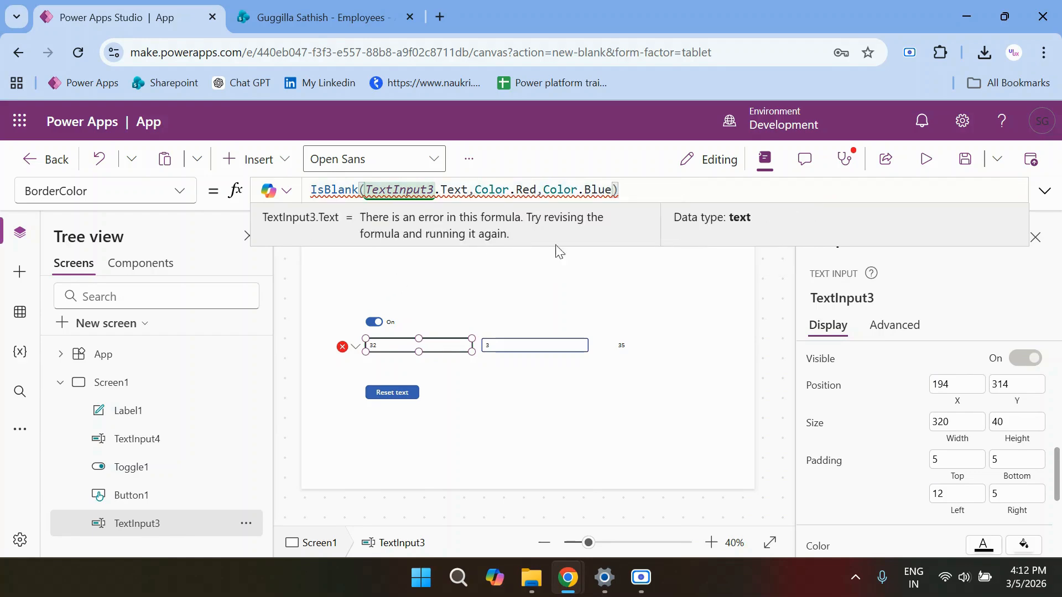
# - Set the Format of TextInput3 to Text
pyautogui.scroll(5, 940, 384)
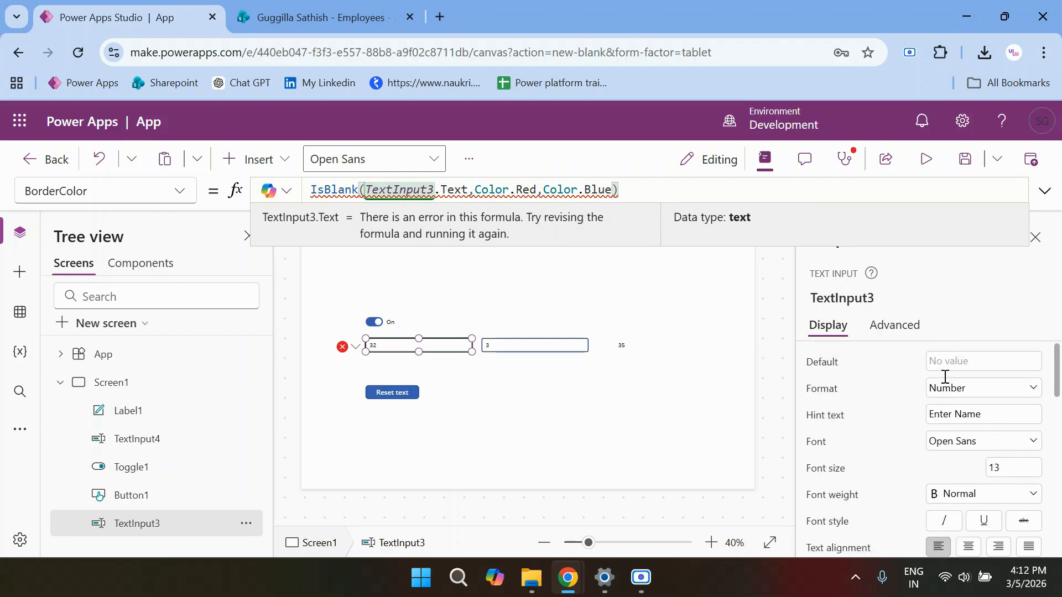
pyautogui.click(947, 388)
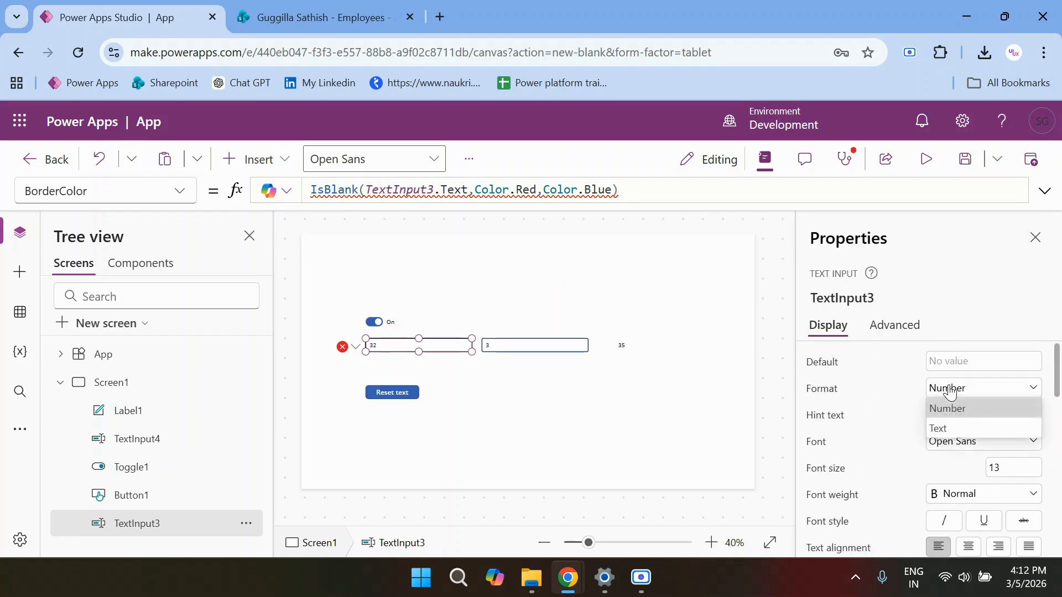
pyautogui.click(942, 428)
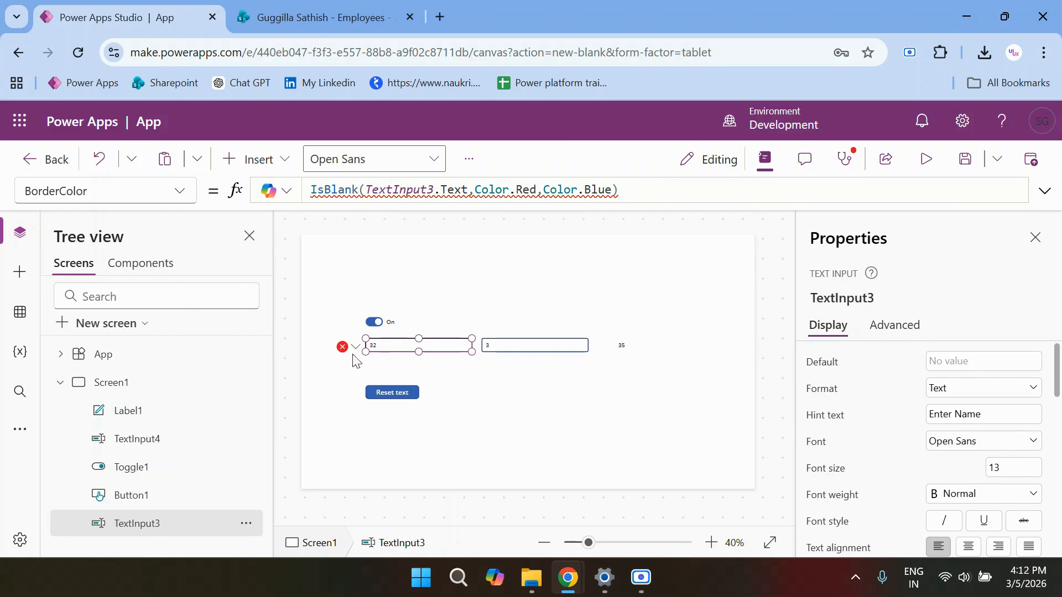
# - Examine the error in TextInput3's BorderColor formula and the options offered for resolving it
pyautogui.click(630, 194)
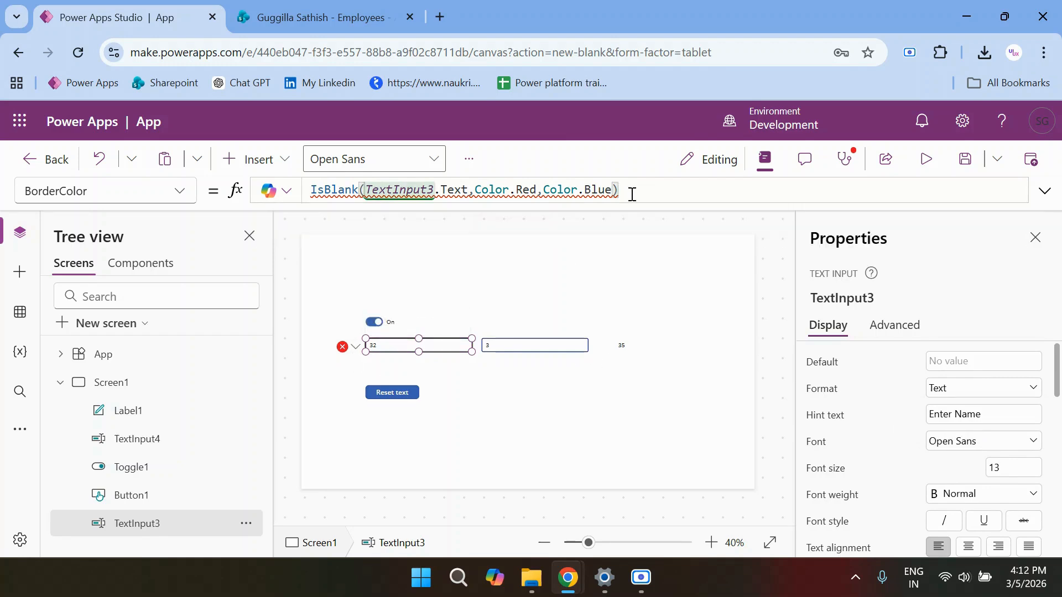
pyautogui.moveTo(474, 194)
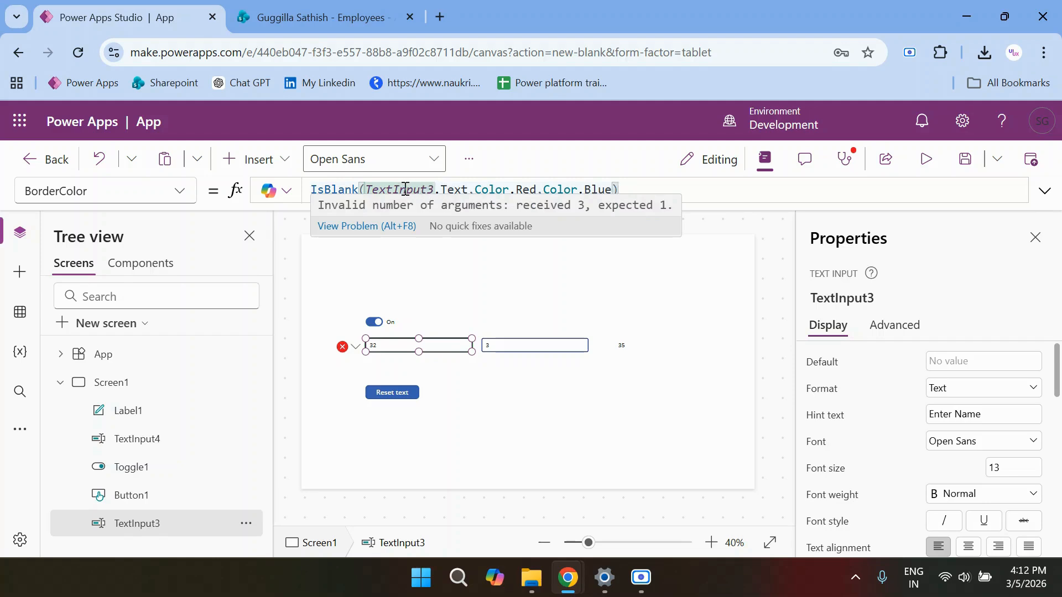
pyautogui.click(359, 348)
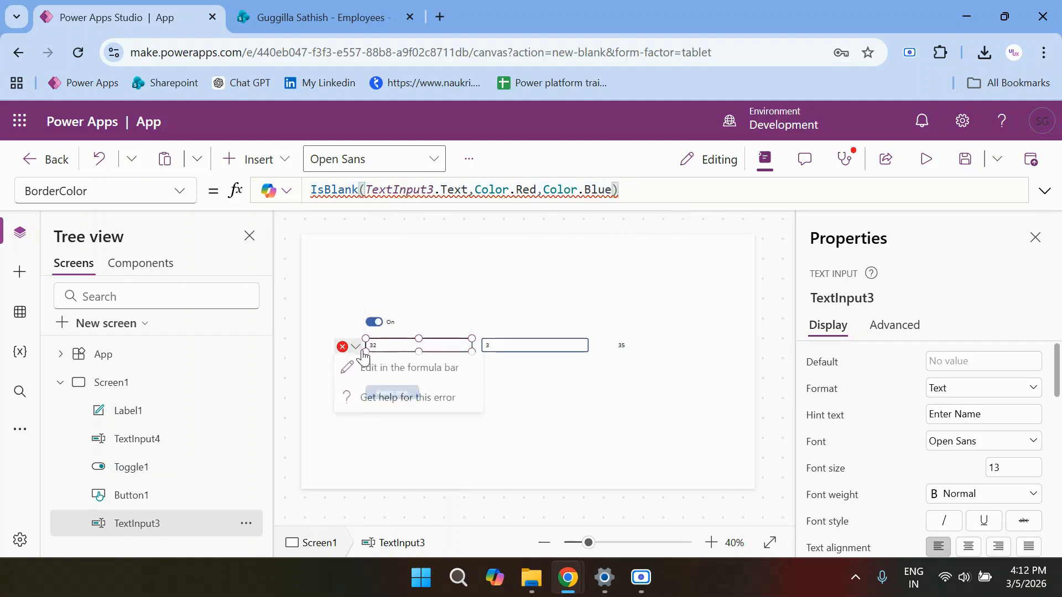
pyautogui.click(457, 274)
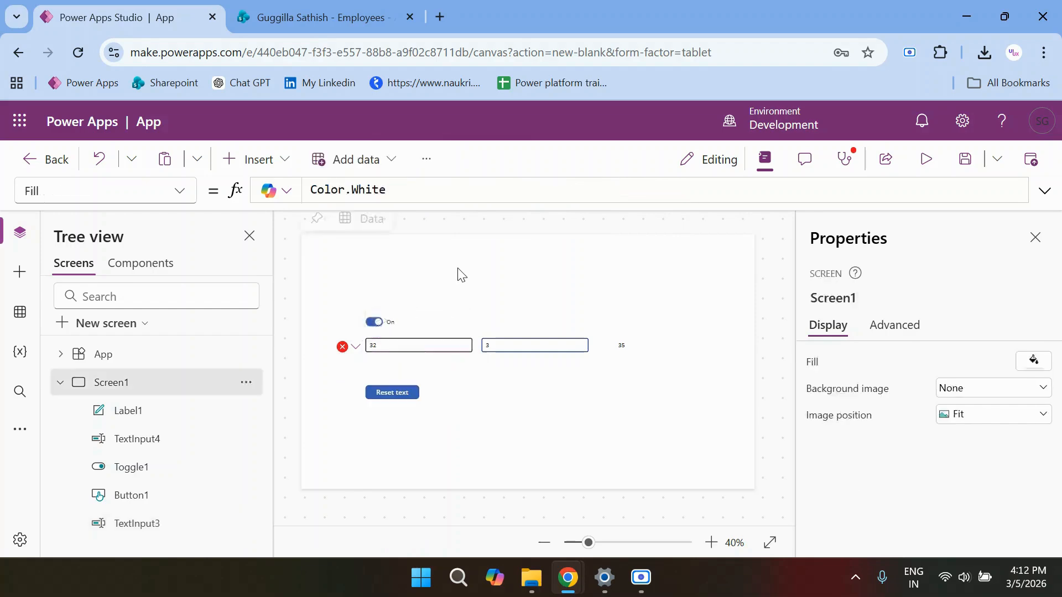
pyautogui.click(357, 348)
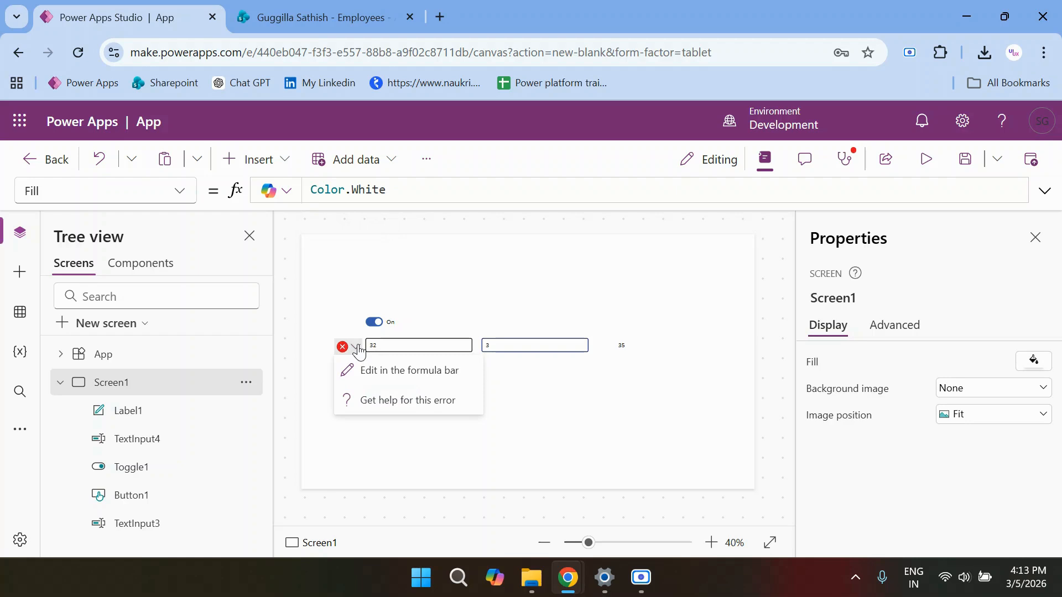
pyautogui.click(357, 350)
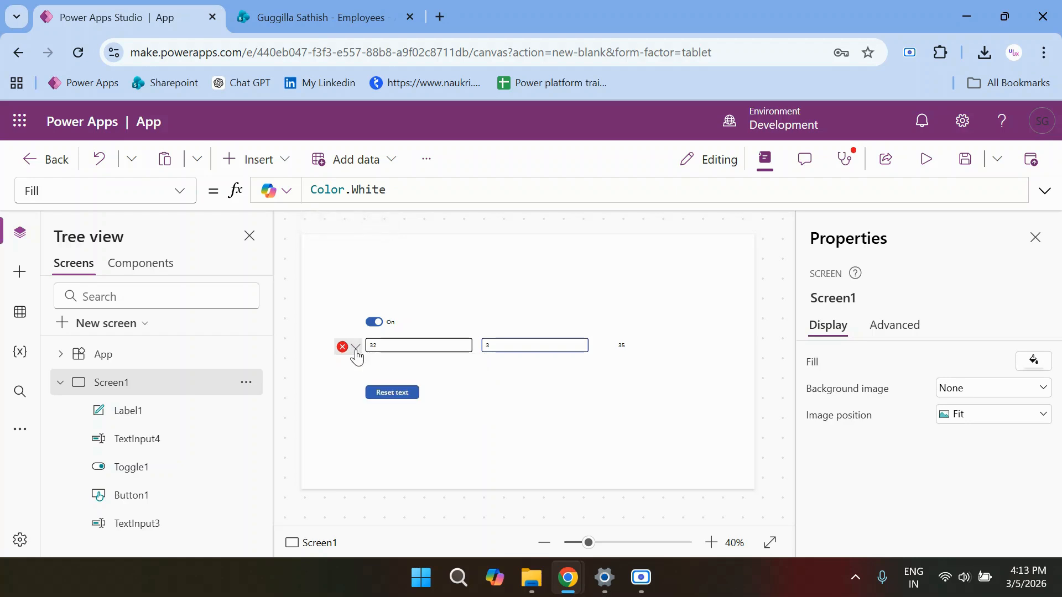
pyautogui.click(356, 350)
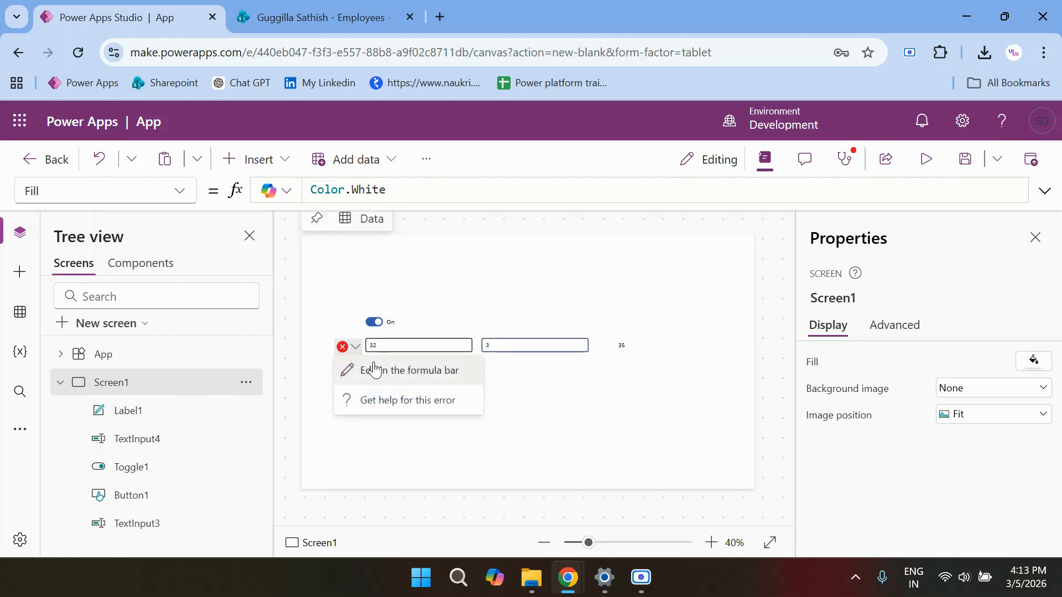
# - Wrap the IsBlank expression in TextInput3's BorderColor formula in an If call
pyautogui.click(350, 368)
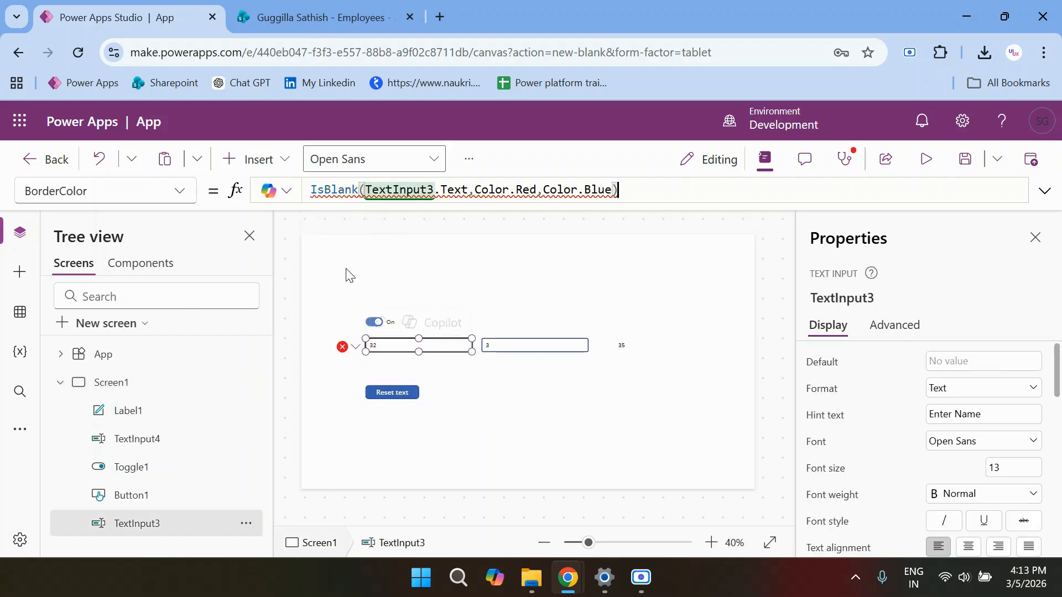
pyautogui.click(313, 191)
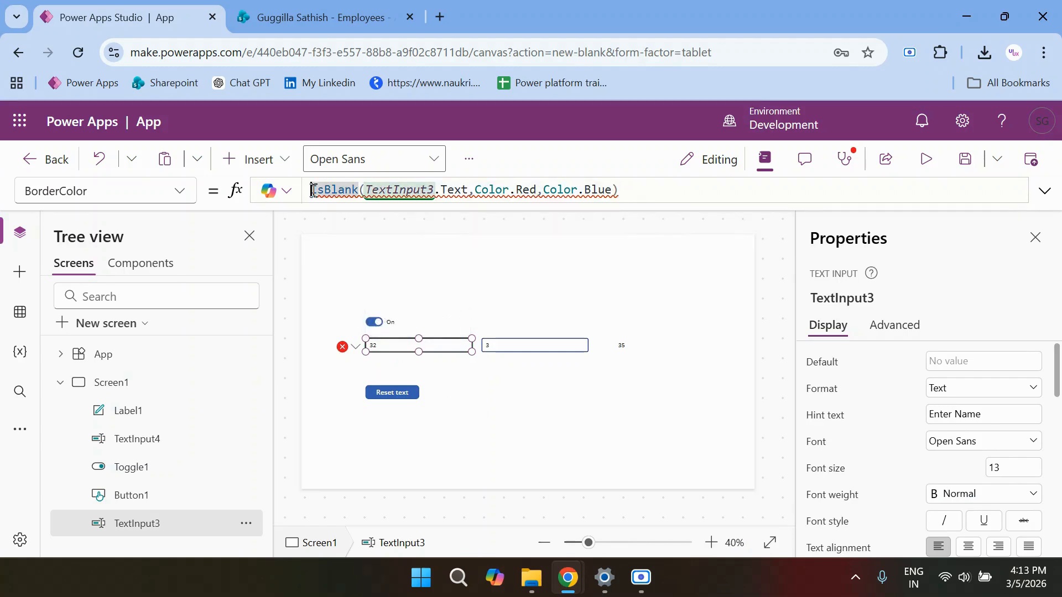
pyautogui.write('If(')
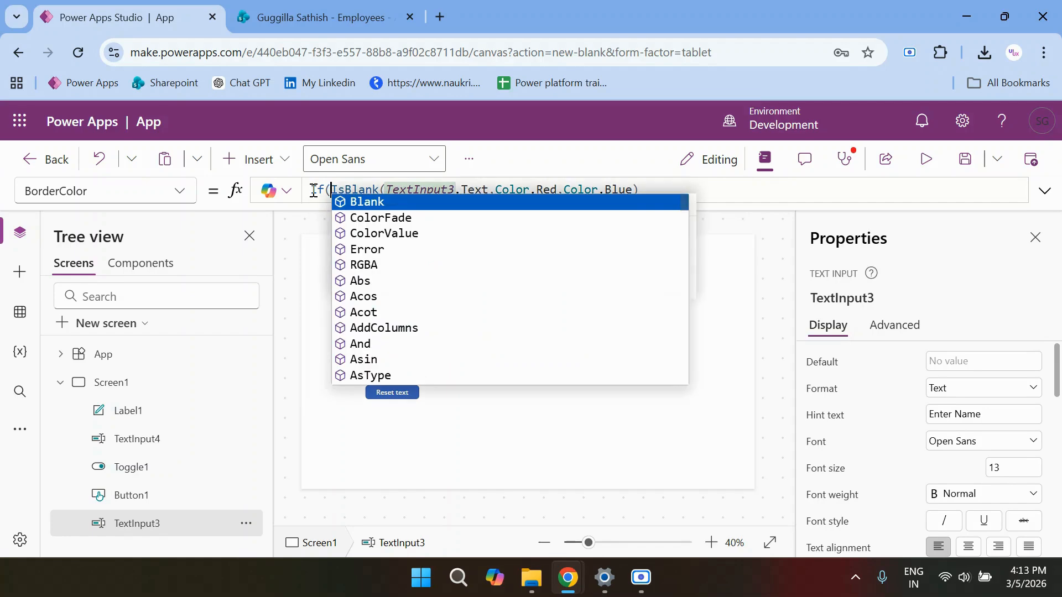
pyautogui.click(646, 189)
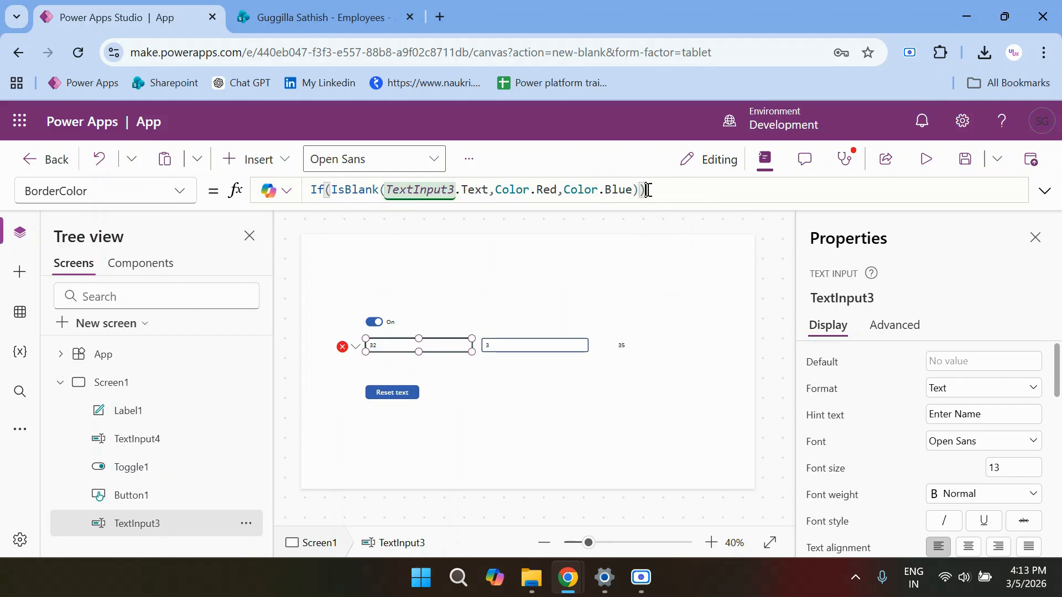
pyautogui.write(')')
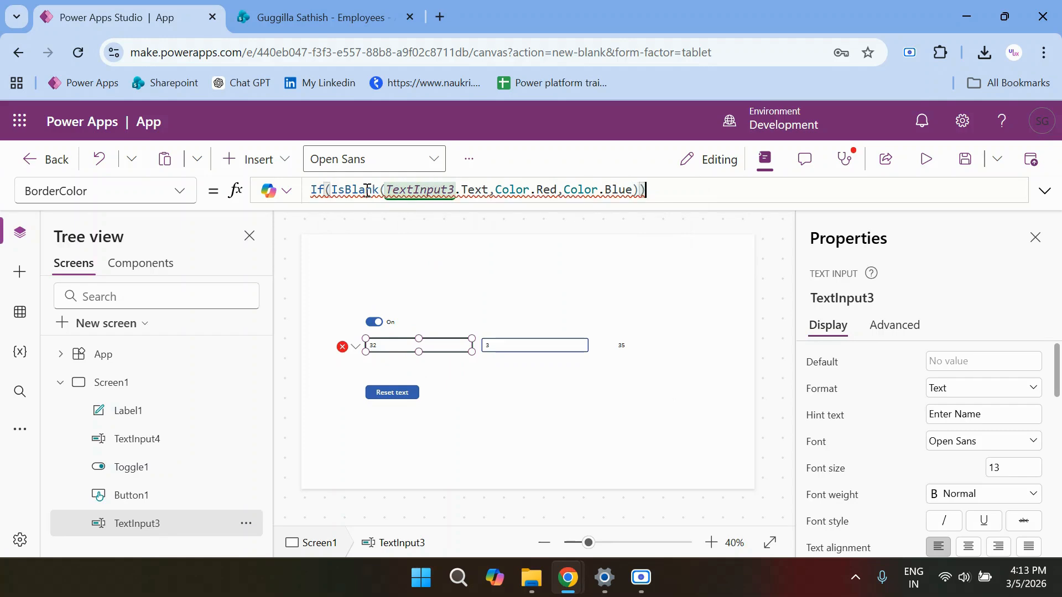
# - Close IsBlank directly after TextInput3.Text and remove the surplus final parenthesis, giving If(IsBlank(TextInput3.Text),Color.Red,Color.Blue)
pyautogui.moveTo(356, 195)
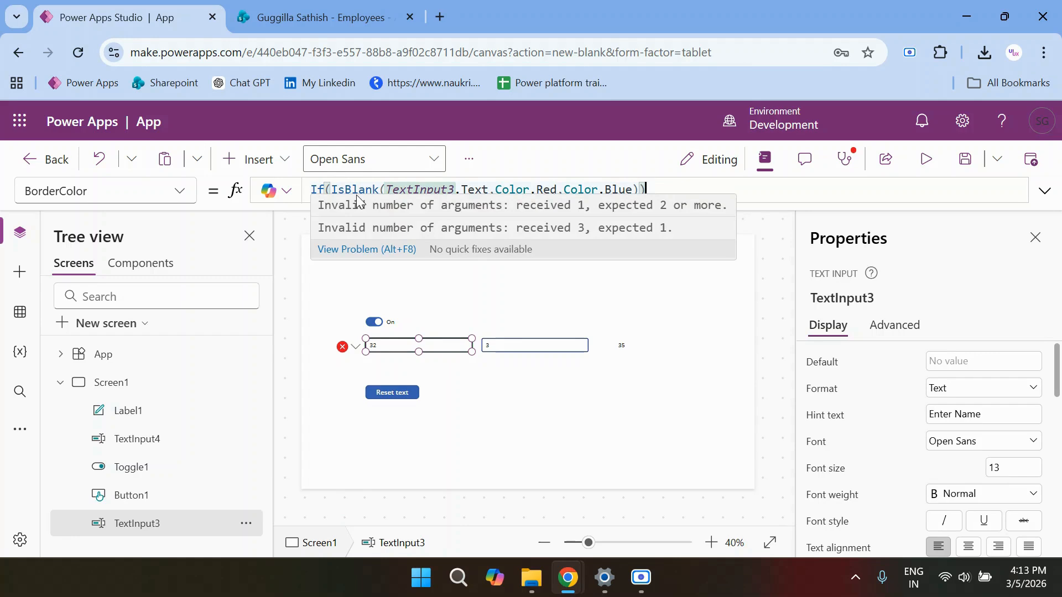
pyautogui.doubleClick(452, 188)
pyautogui.click(456, 188)
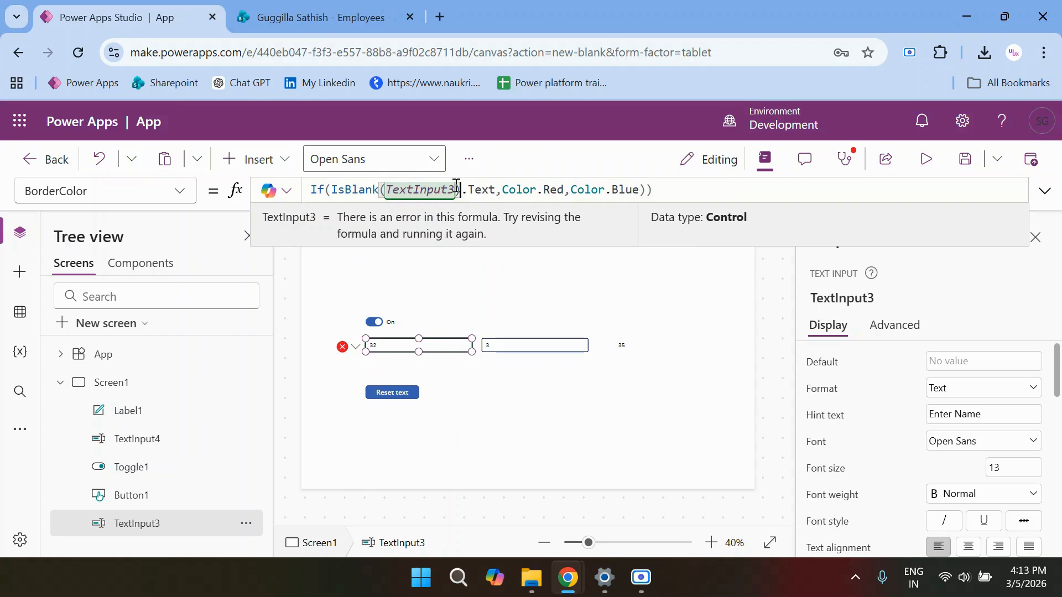
pyautogui.write(')')
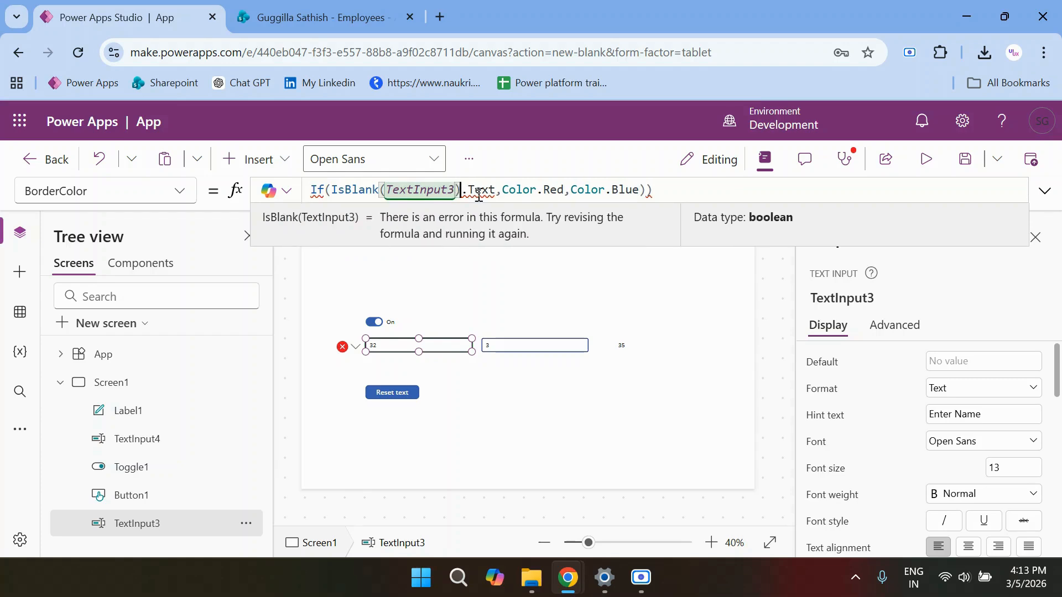
pyautogui.press('BackSpace')
pyautogui.press('Right')
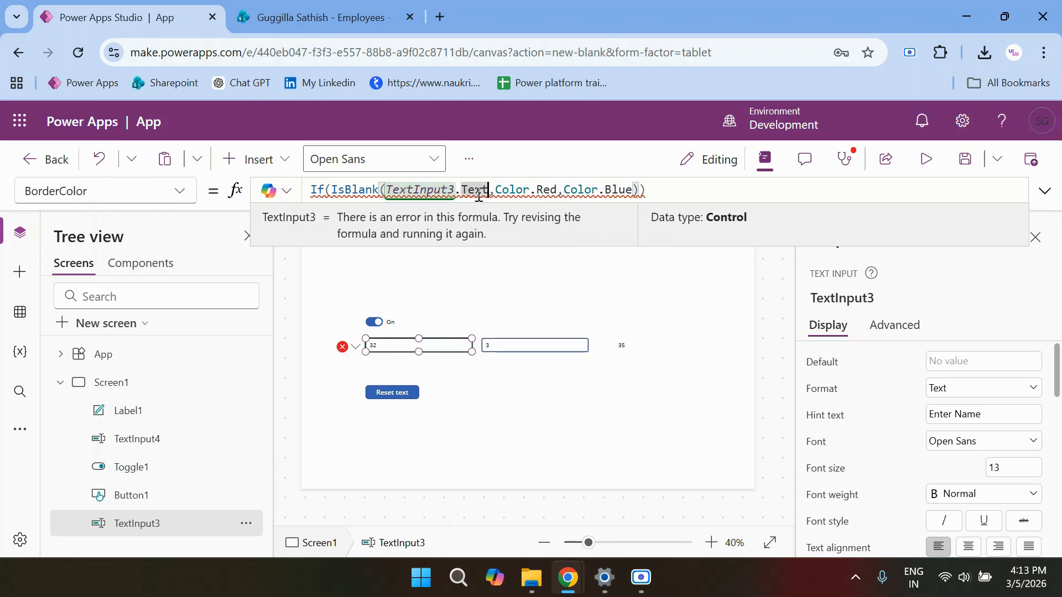
pyautogui.write(')')
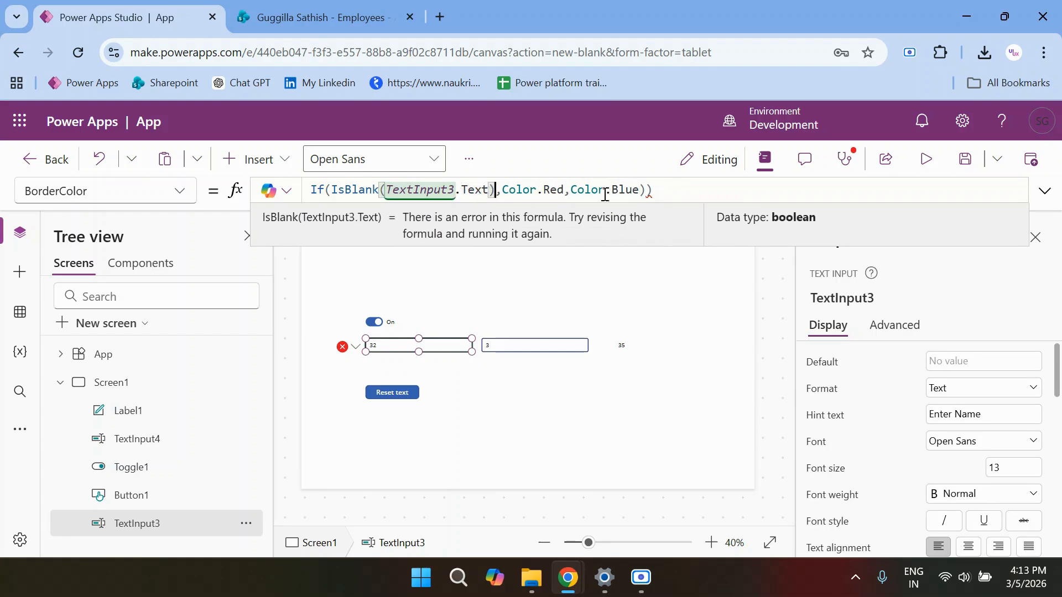
pyautogui.click(659, 192)
pyautogui.press('BackSpace')
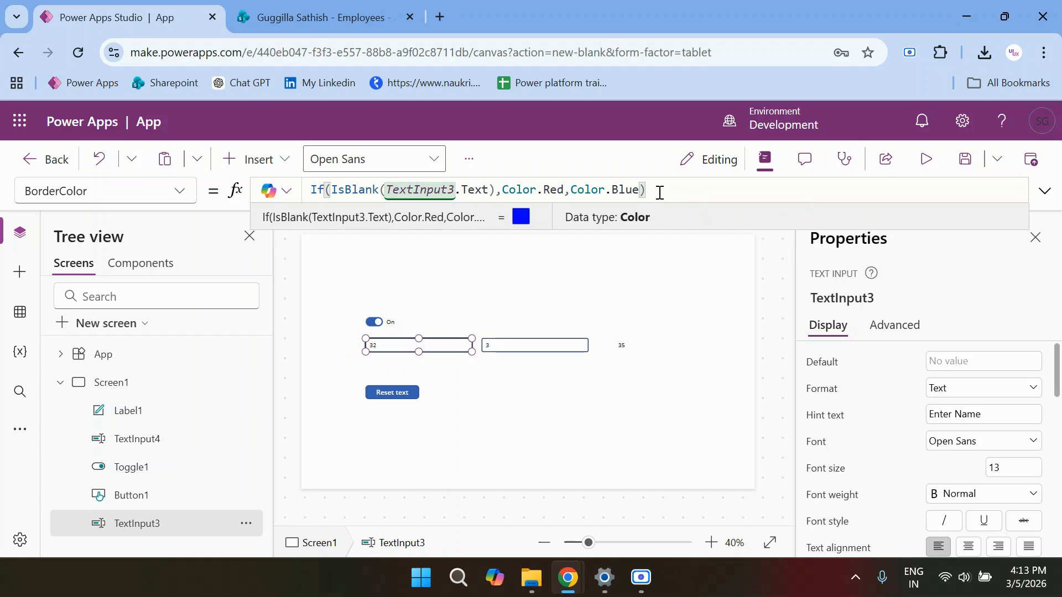
# - Test the conditional border color in app preview by clearing the first text input, and return to editing
pyautogui.click(927, 165)
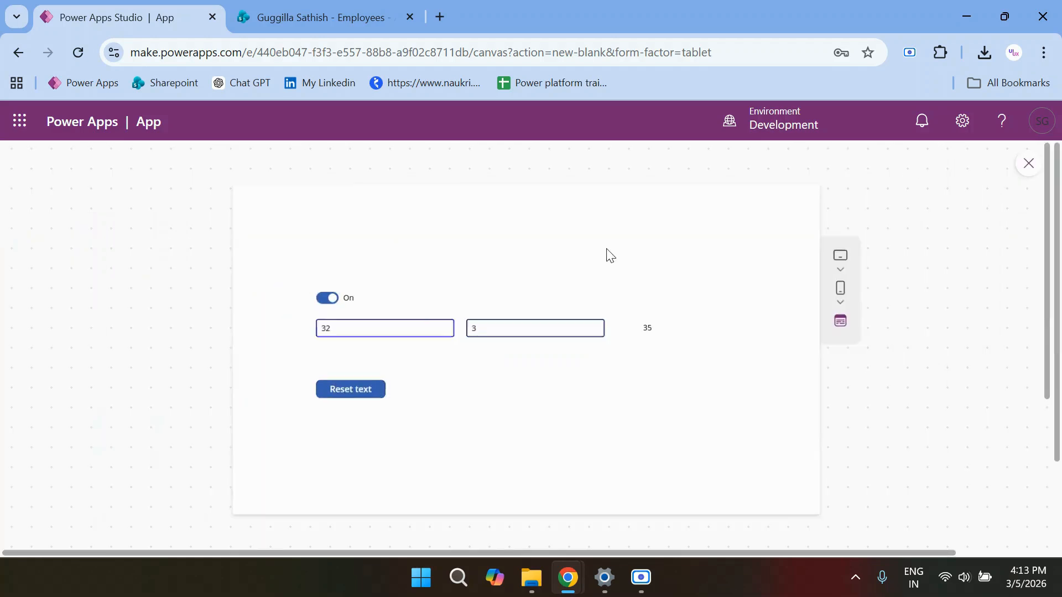
pyautogui.click(361, 335)
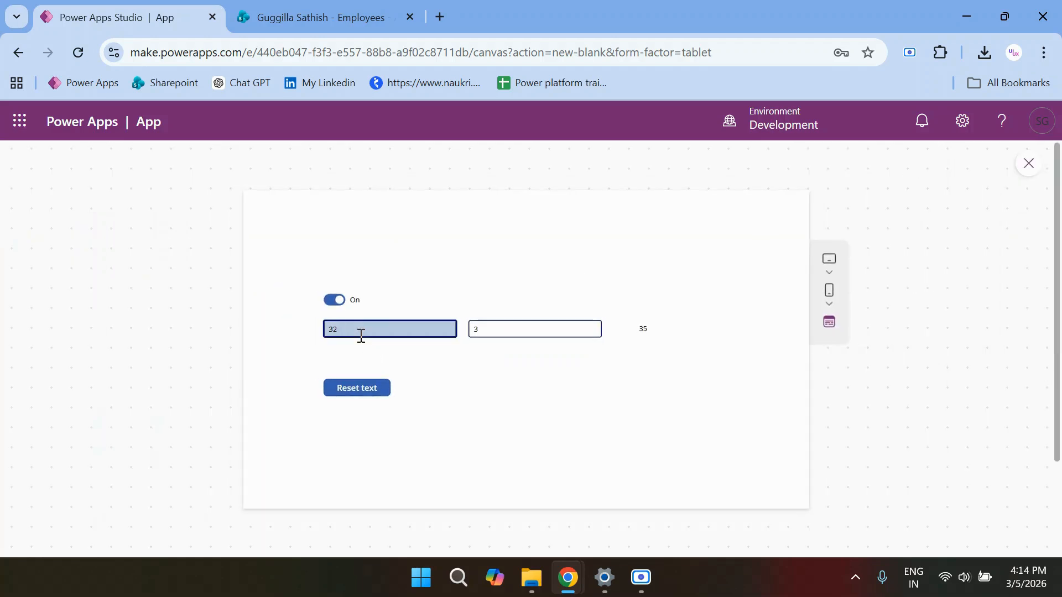
pyautogui.press('BackSpace')
pyautogui.press('BackSpace')
pyautogui.click(399, 363)
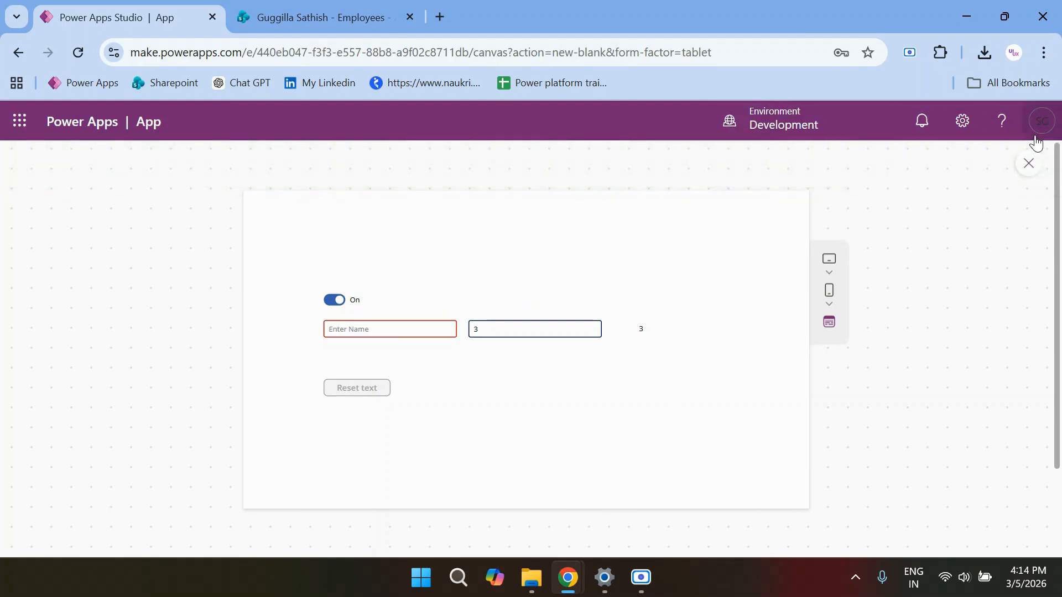
pyautogui.click(1028, 163)
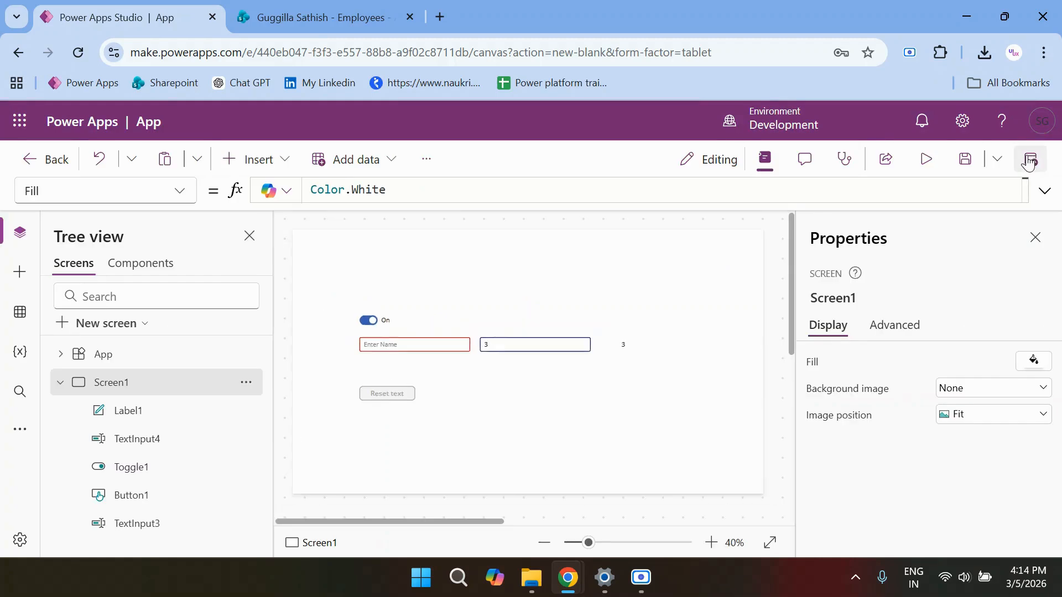
# - Show the DisplayMode property formula of TextInput3
pyautogui.click(418, 347)
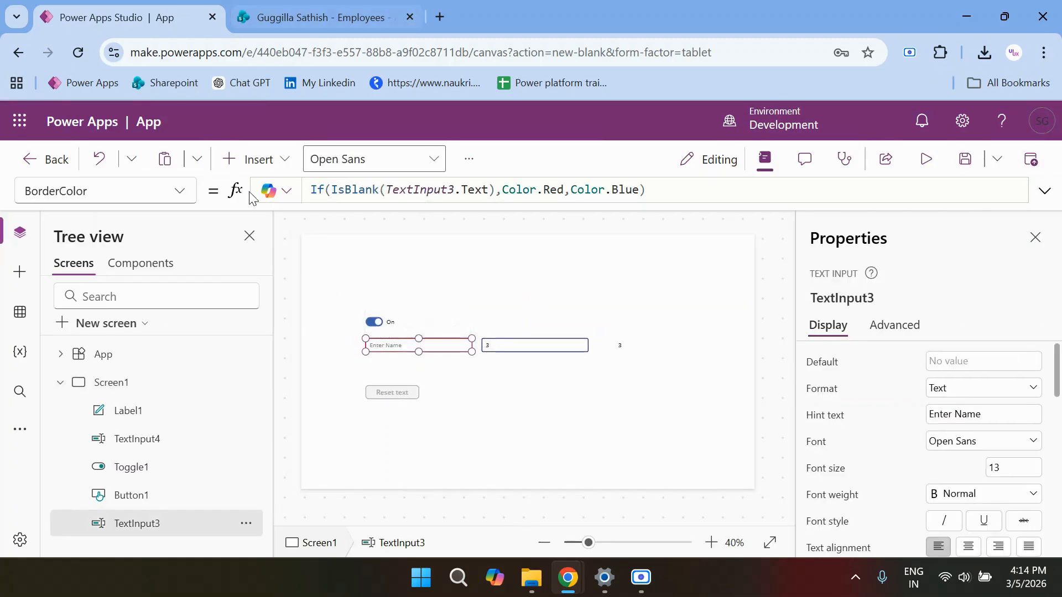
pyautogui.click(177, 193)
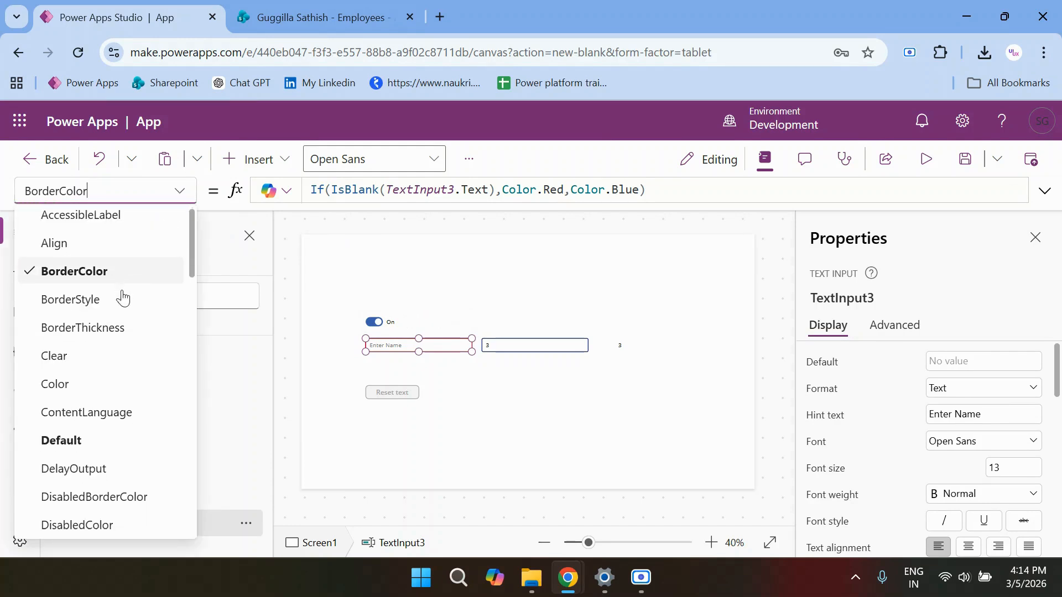
pyautogui.scroll(-4, 123, 298)
pyautogui.scroll(-2, 123, 299)
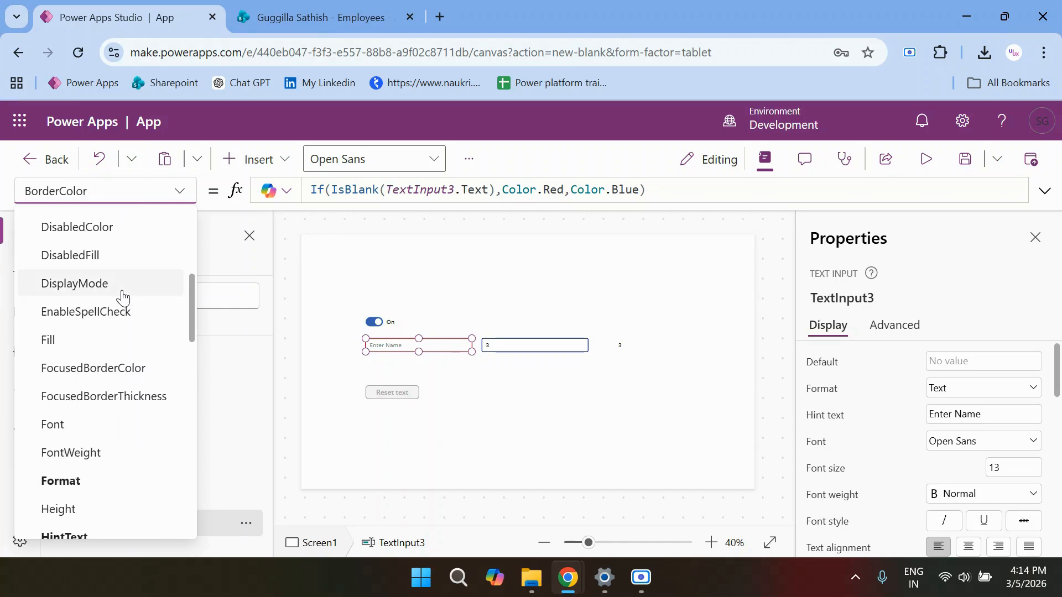
pyautogui.click(94, 294)
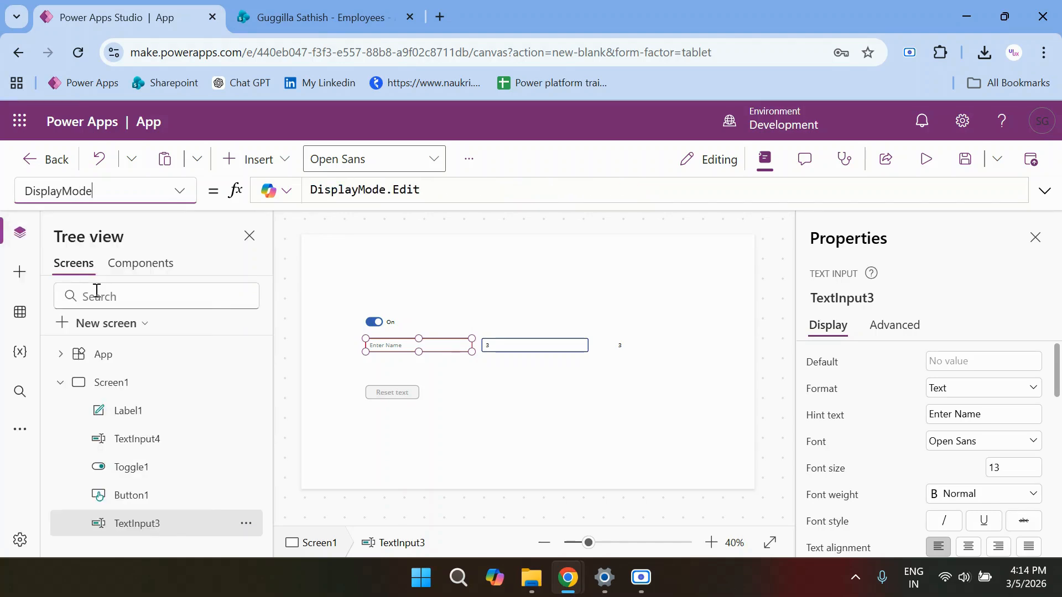
# - Look through the remaining properties available for TextInput3, from EnableSpellCheck through Y
pyautogui.click(148, 191)
pyautogui.scroll(-1, 91, 376)
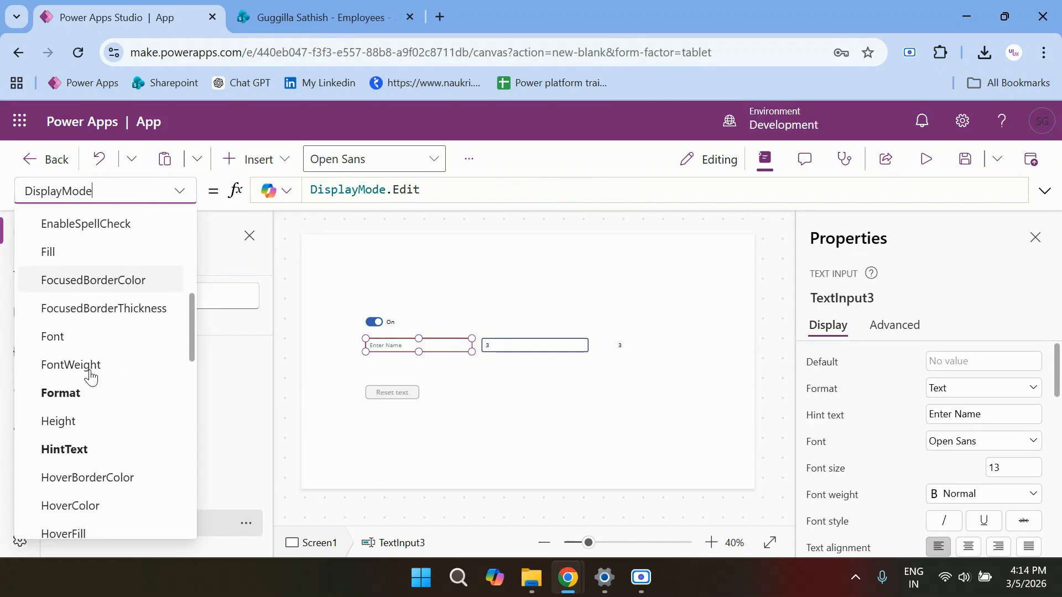
pyautogui.scroll(-4, 92, 377)
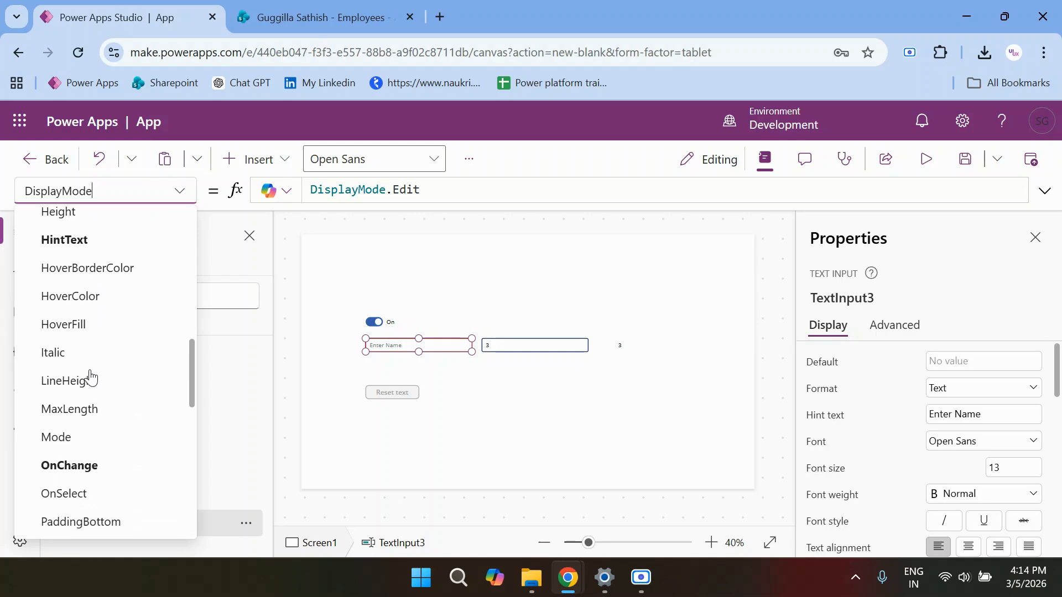
pyautogui.scroll(-4, 92, 377)
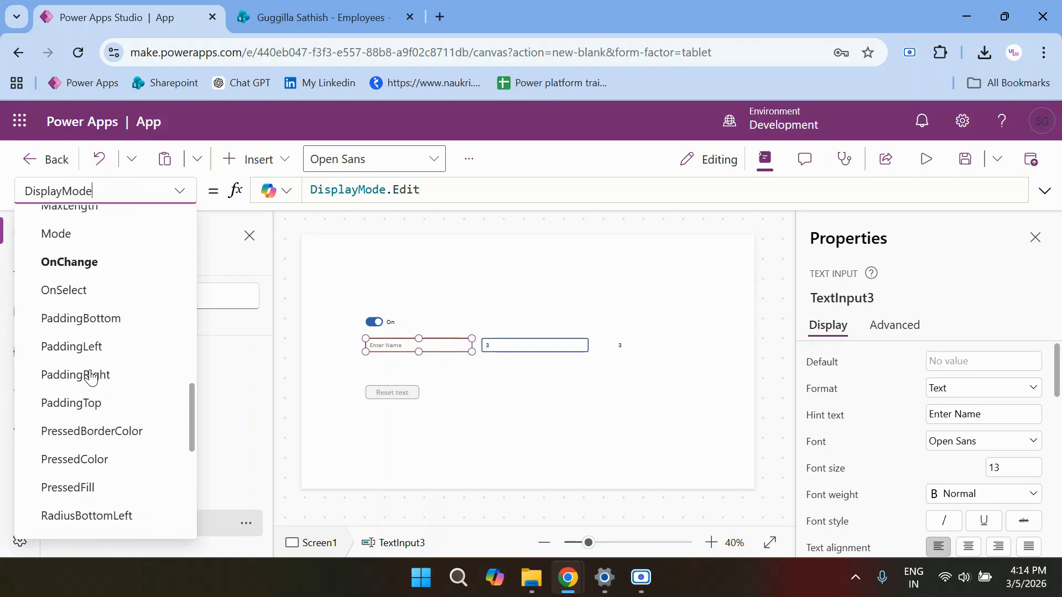
pyautogui.scroll(-4, 91, 378)
pyautogui.scroll(2, 90, 375)
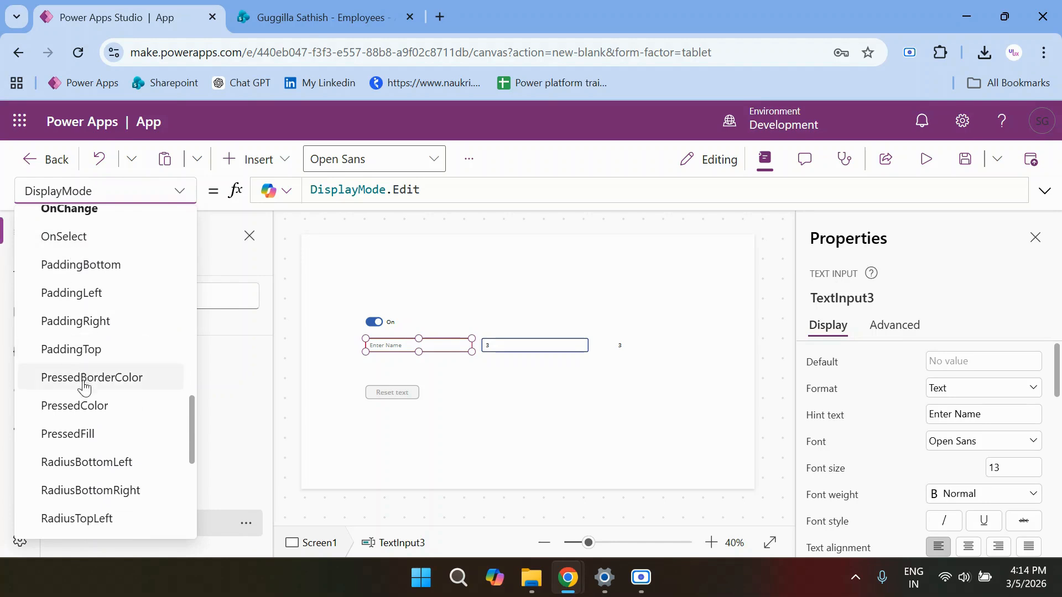
pyautogui.scroll(-2, 83, 389)
pyautogui.scroll(-4, 84, 402)
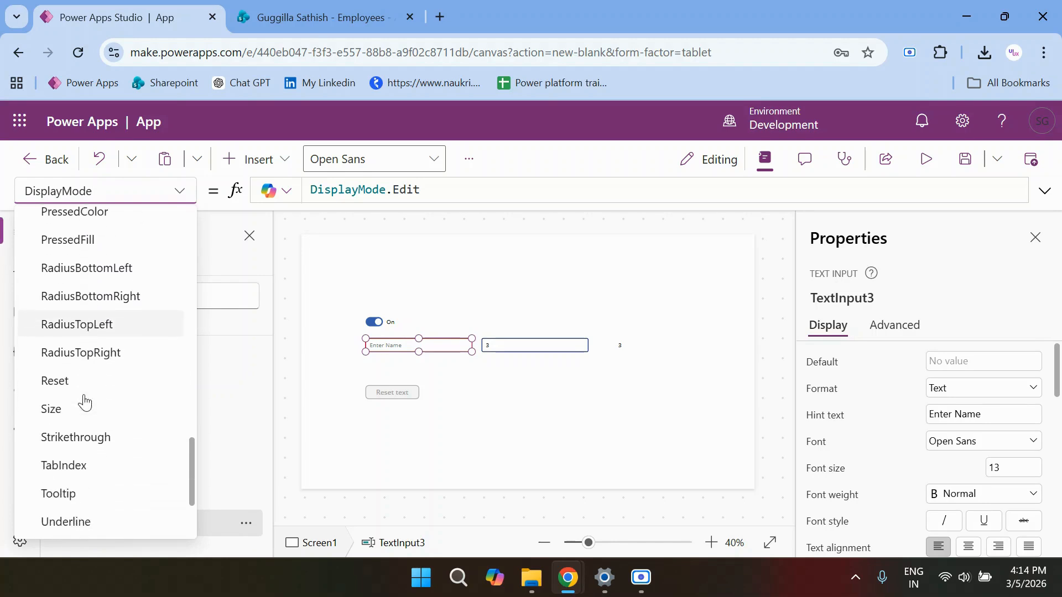
pyautogui.scroll(-1, 84, 402)
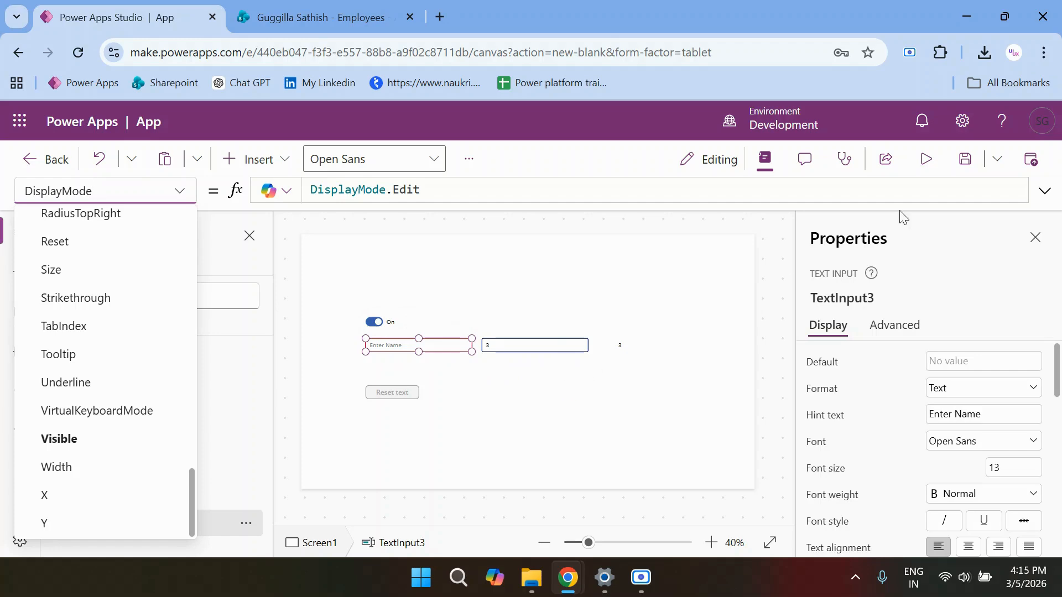
pyautogui.click(648, 589)
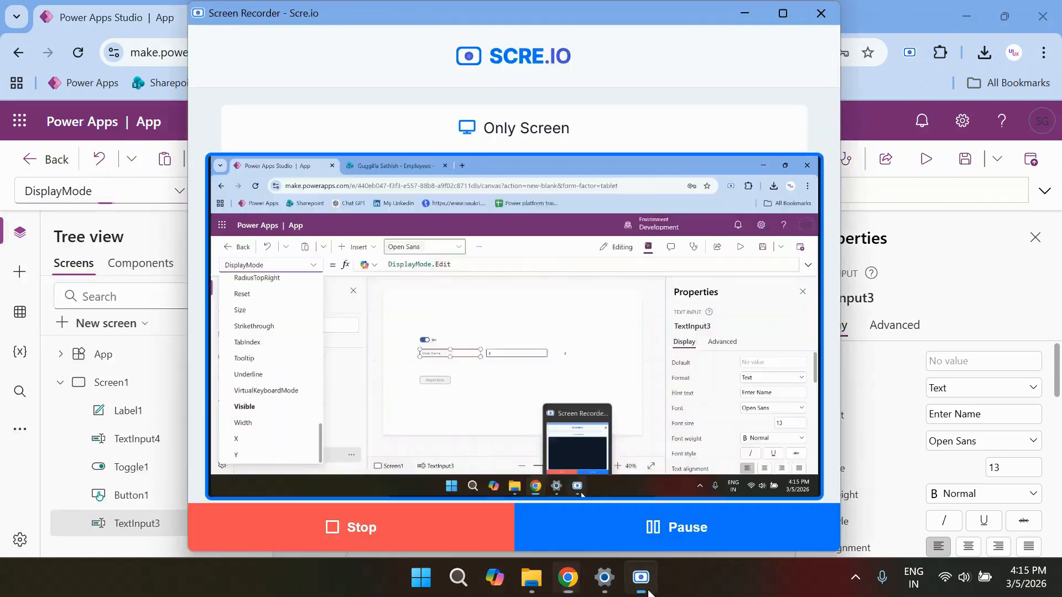